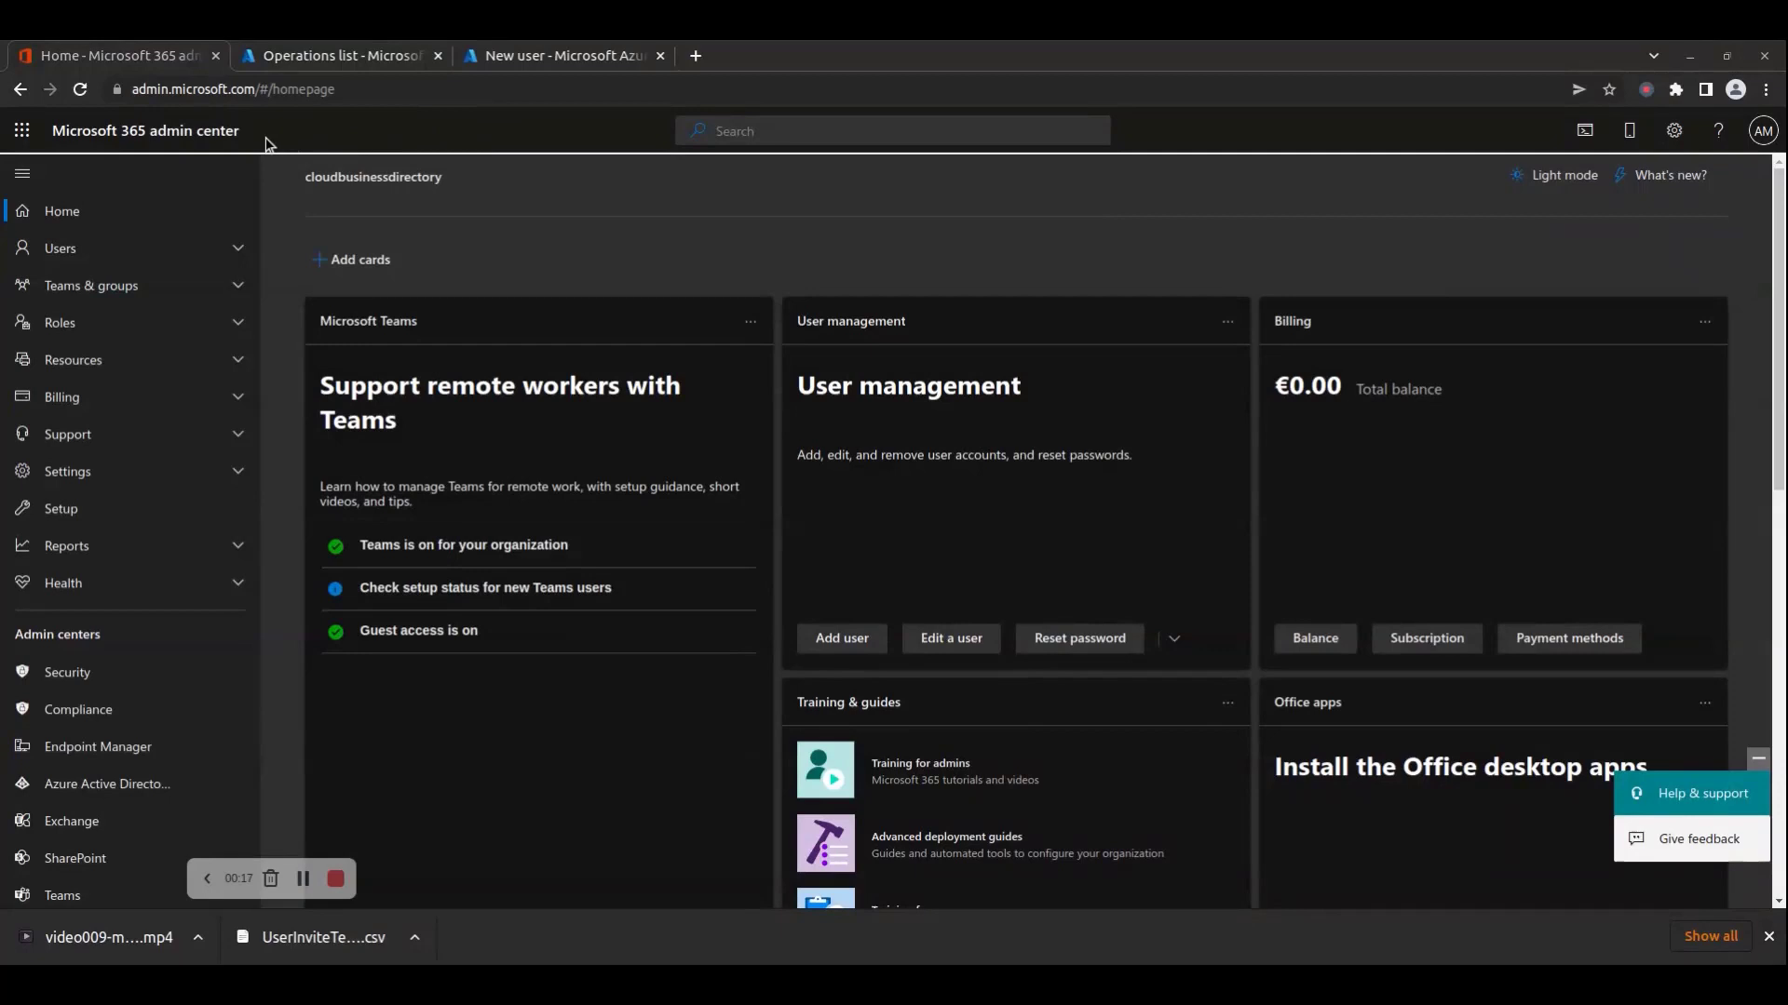
drag(268, 141, 51, 126)
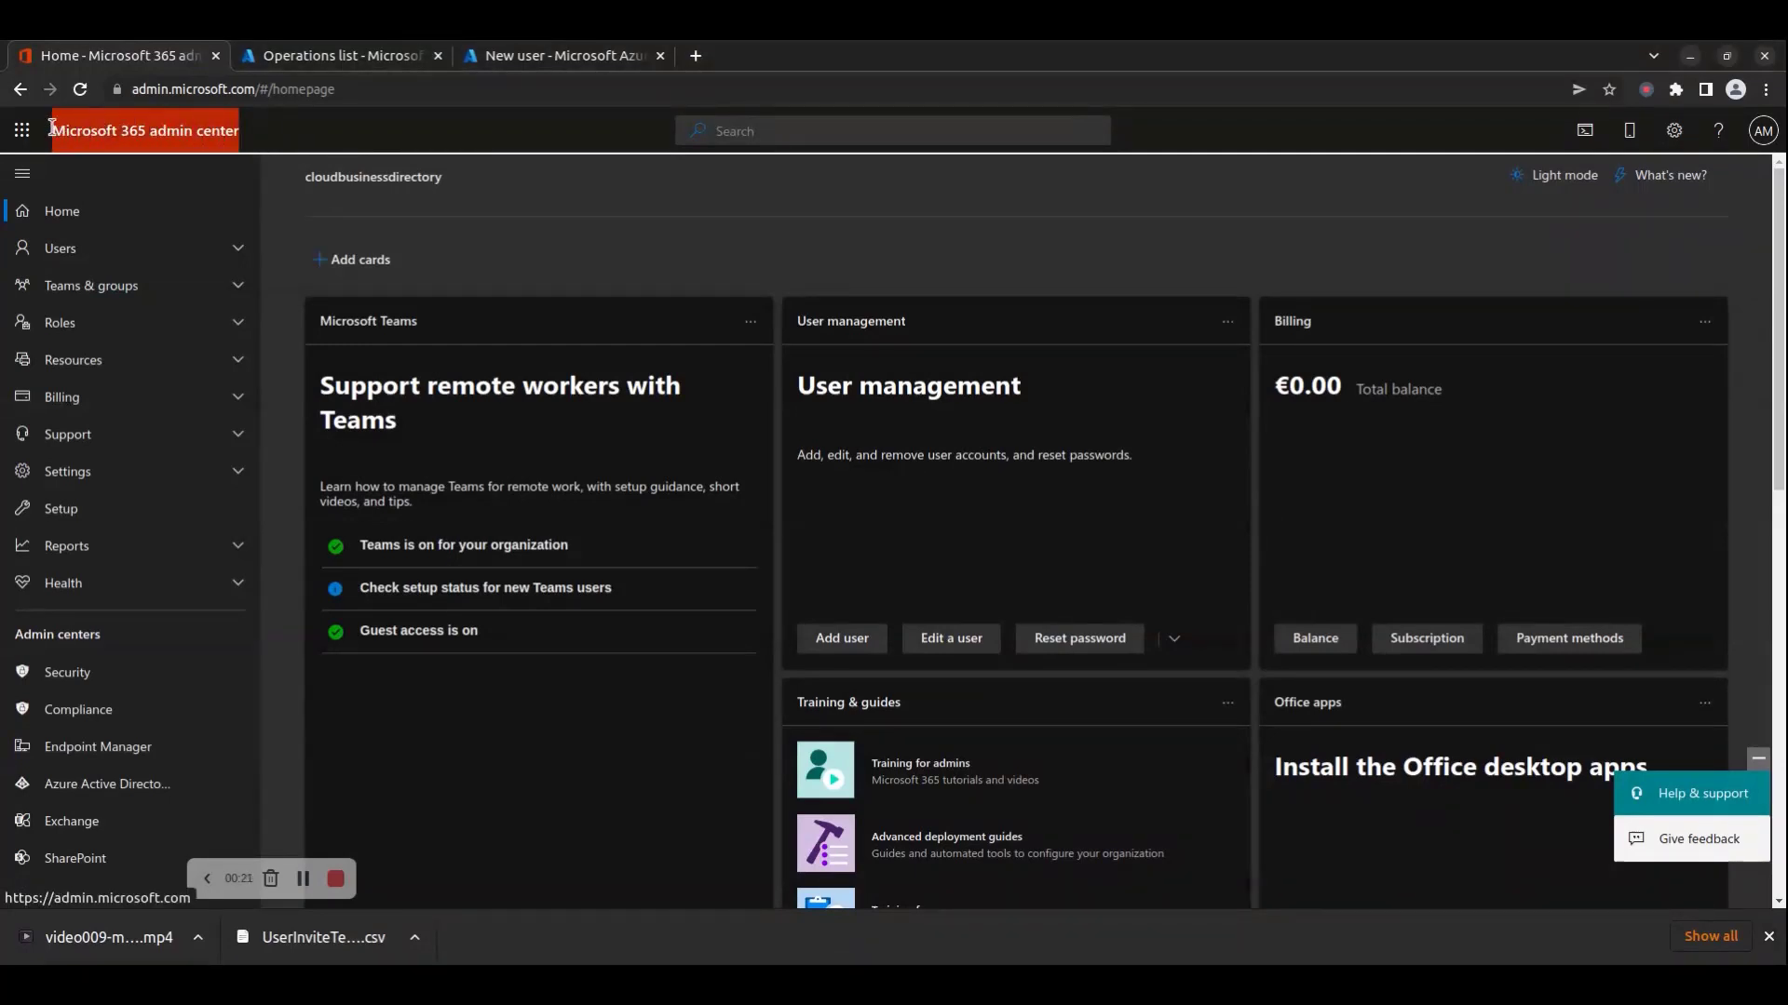
click(320, 131)
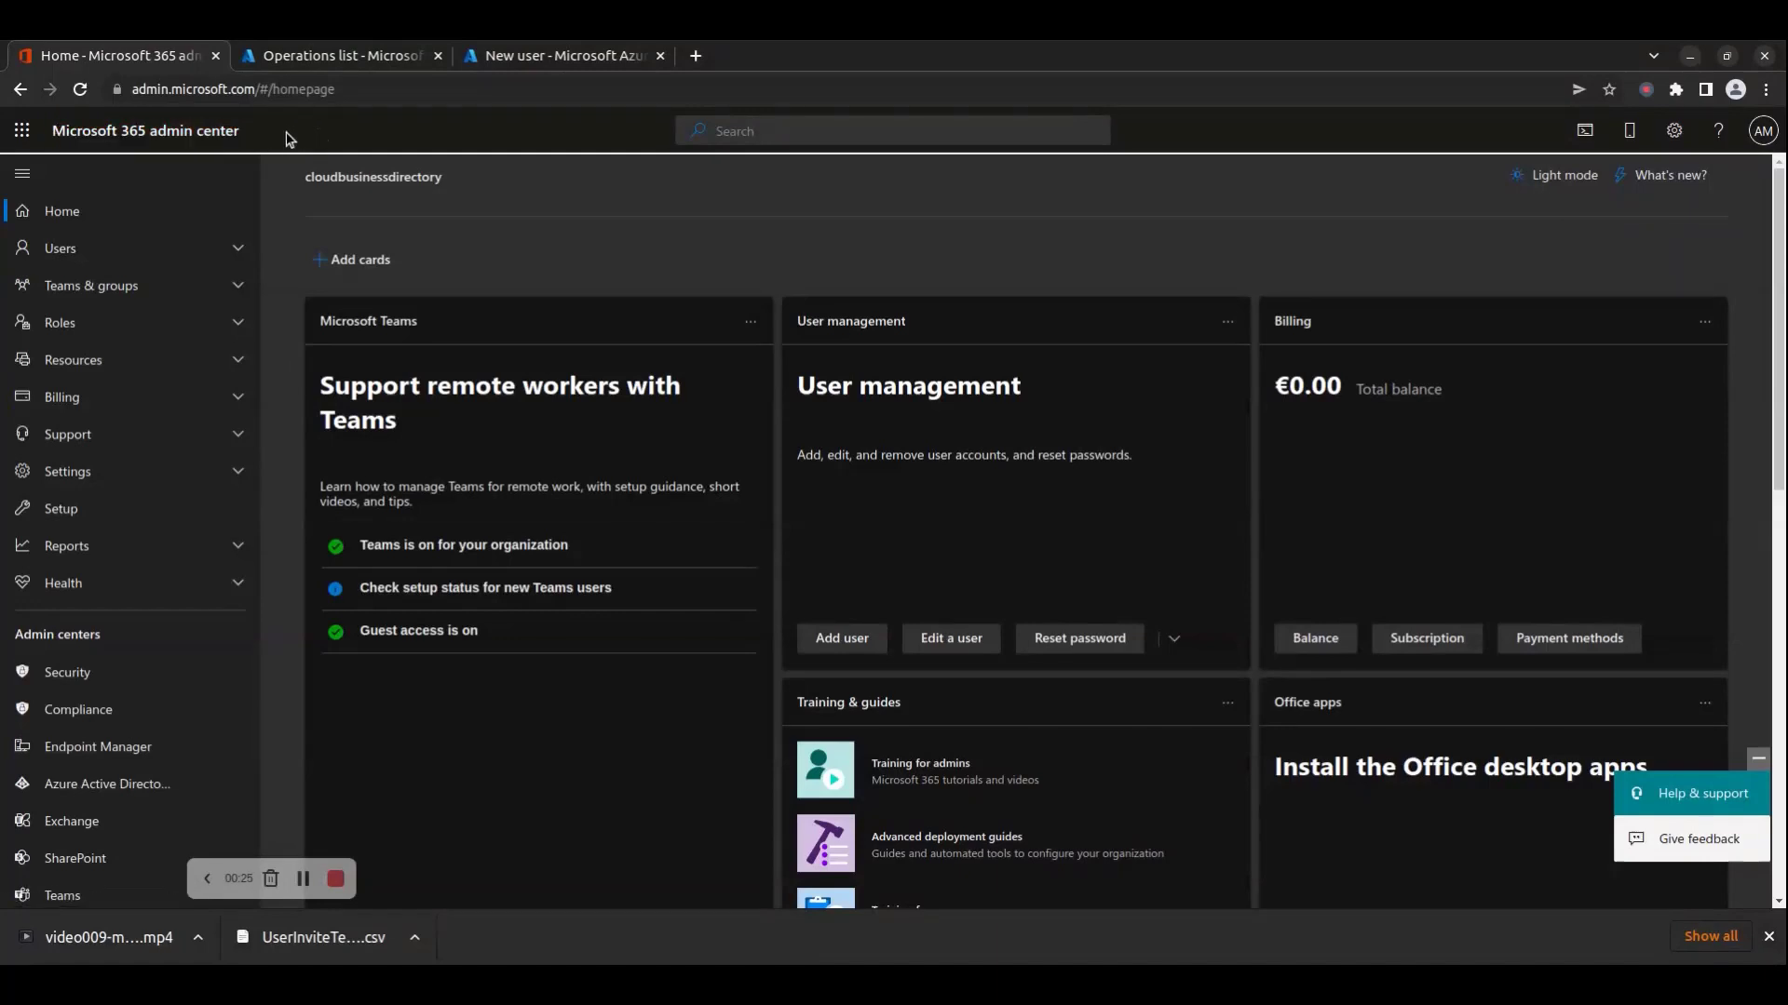
click(178, 92)
click(191, 92)
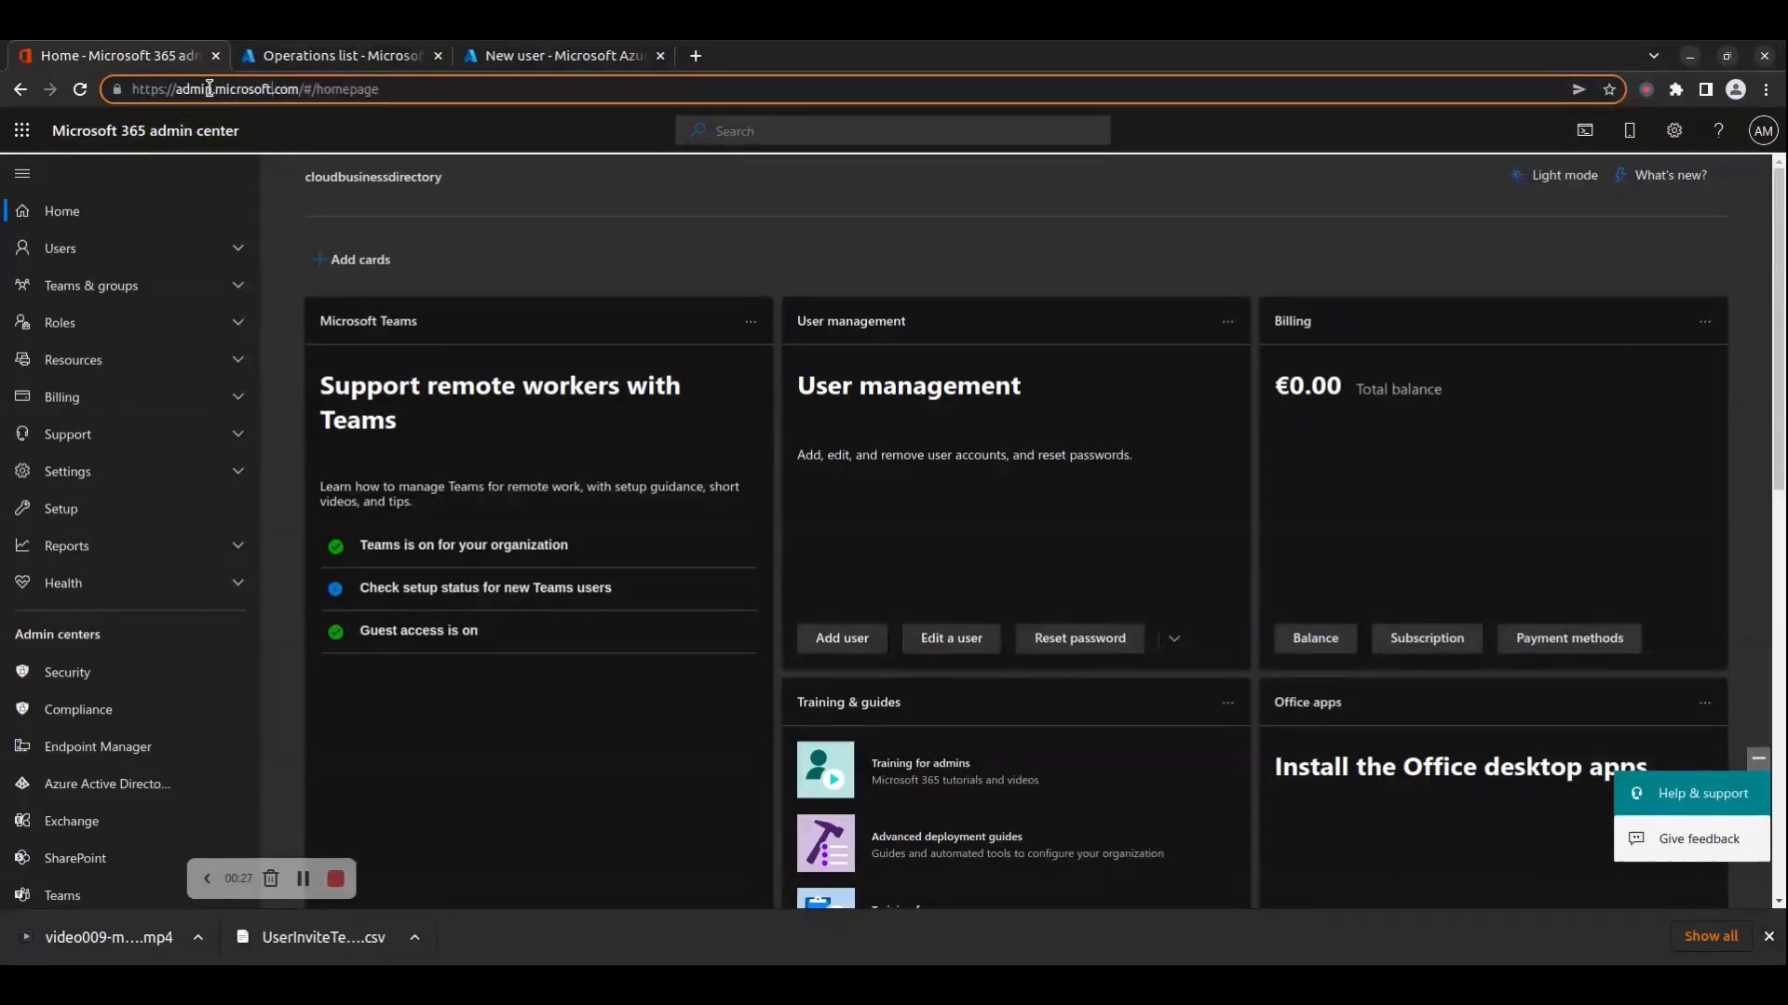
drag(299, 92, 117, 89)
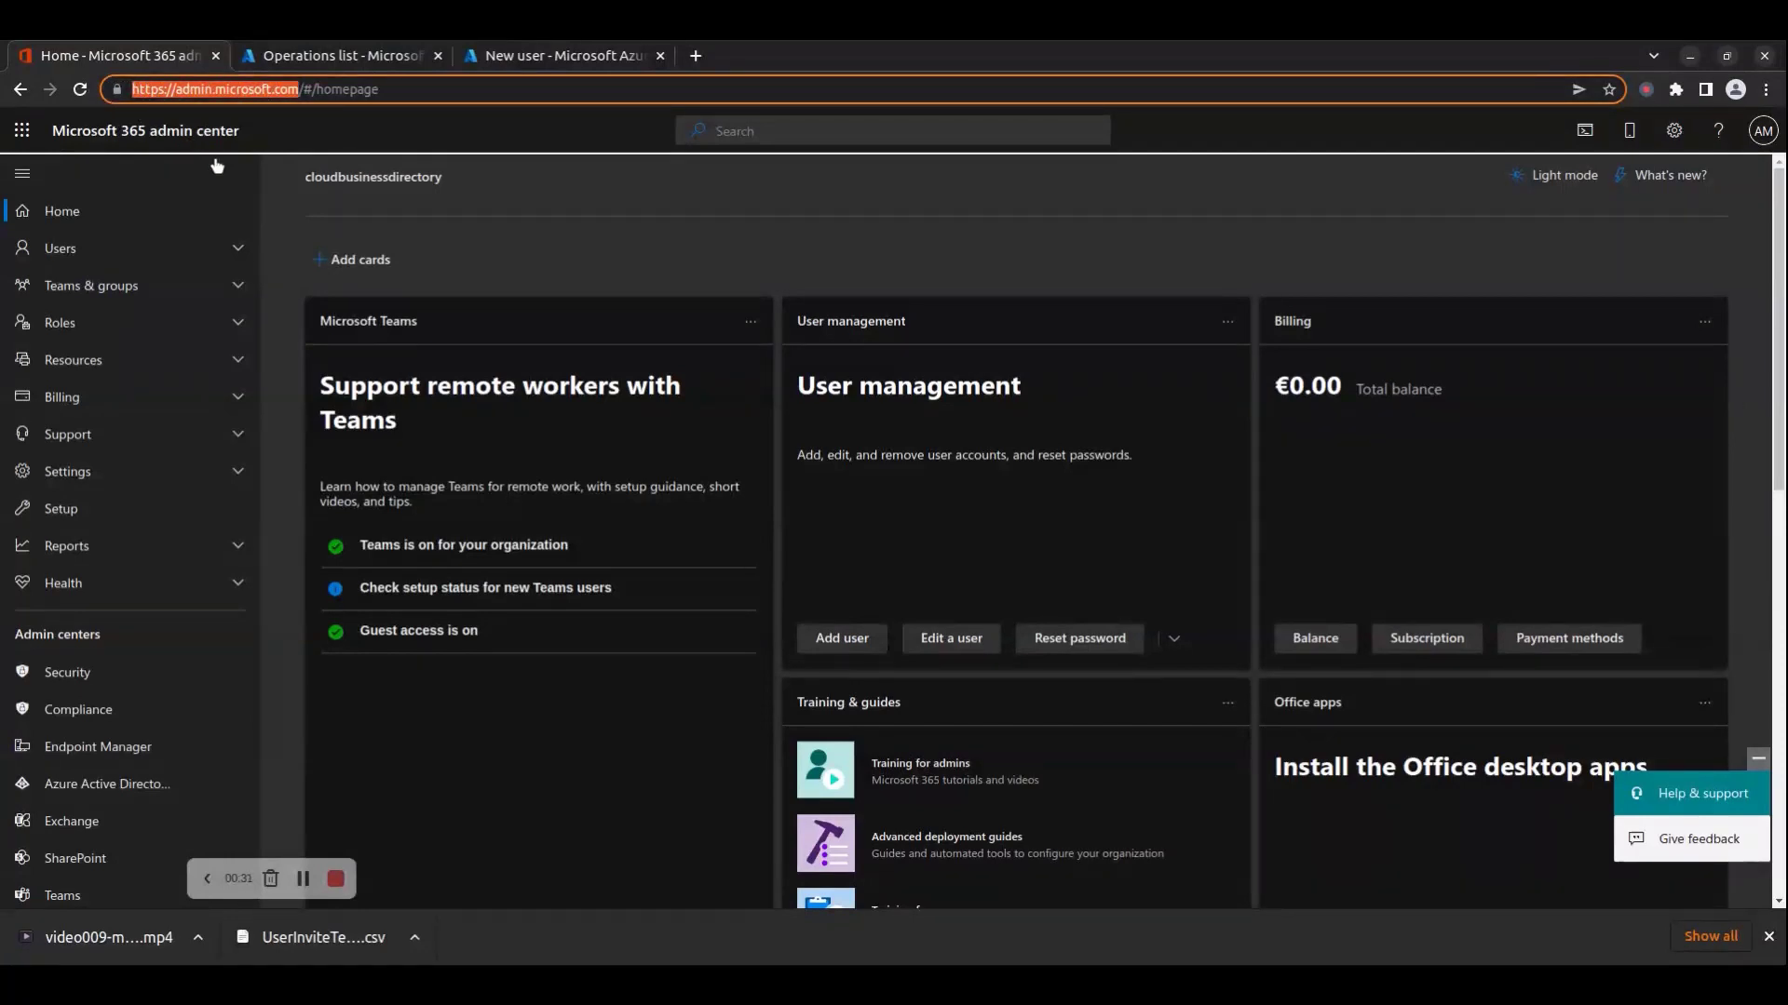
click(293, 136)
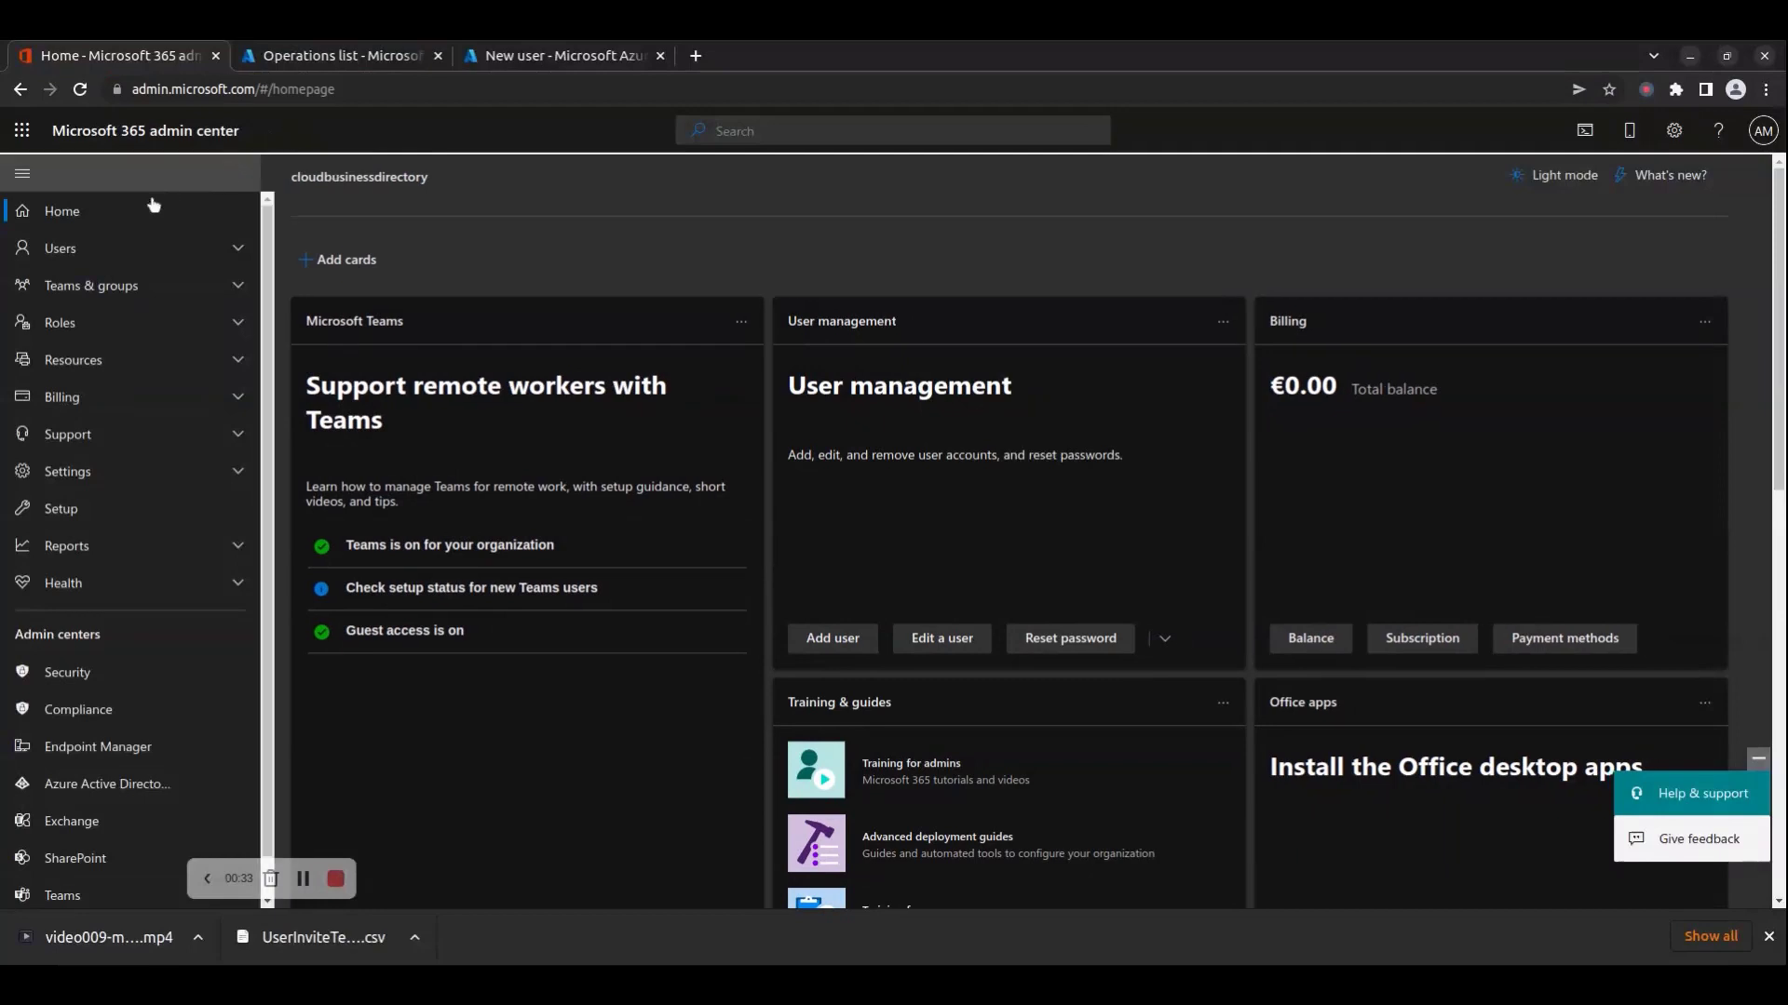
Open the Active teams and groups page under Teams & groups
click(92, 290)
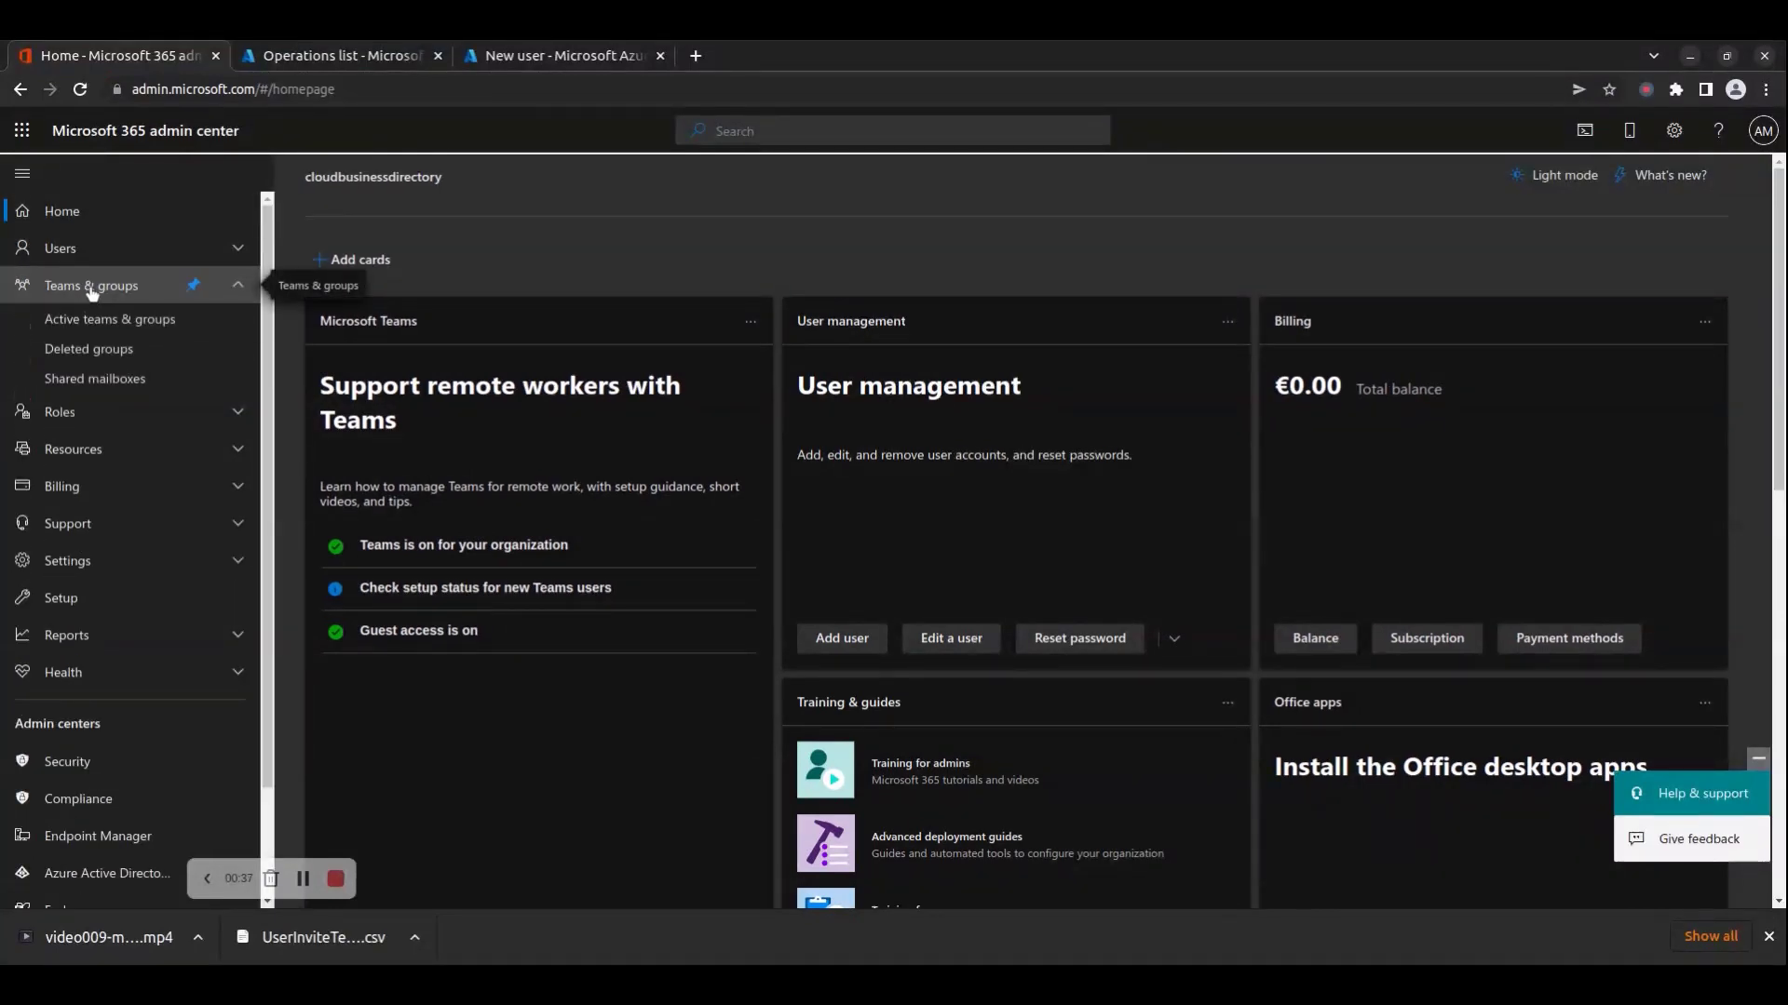
click(89, 323)
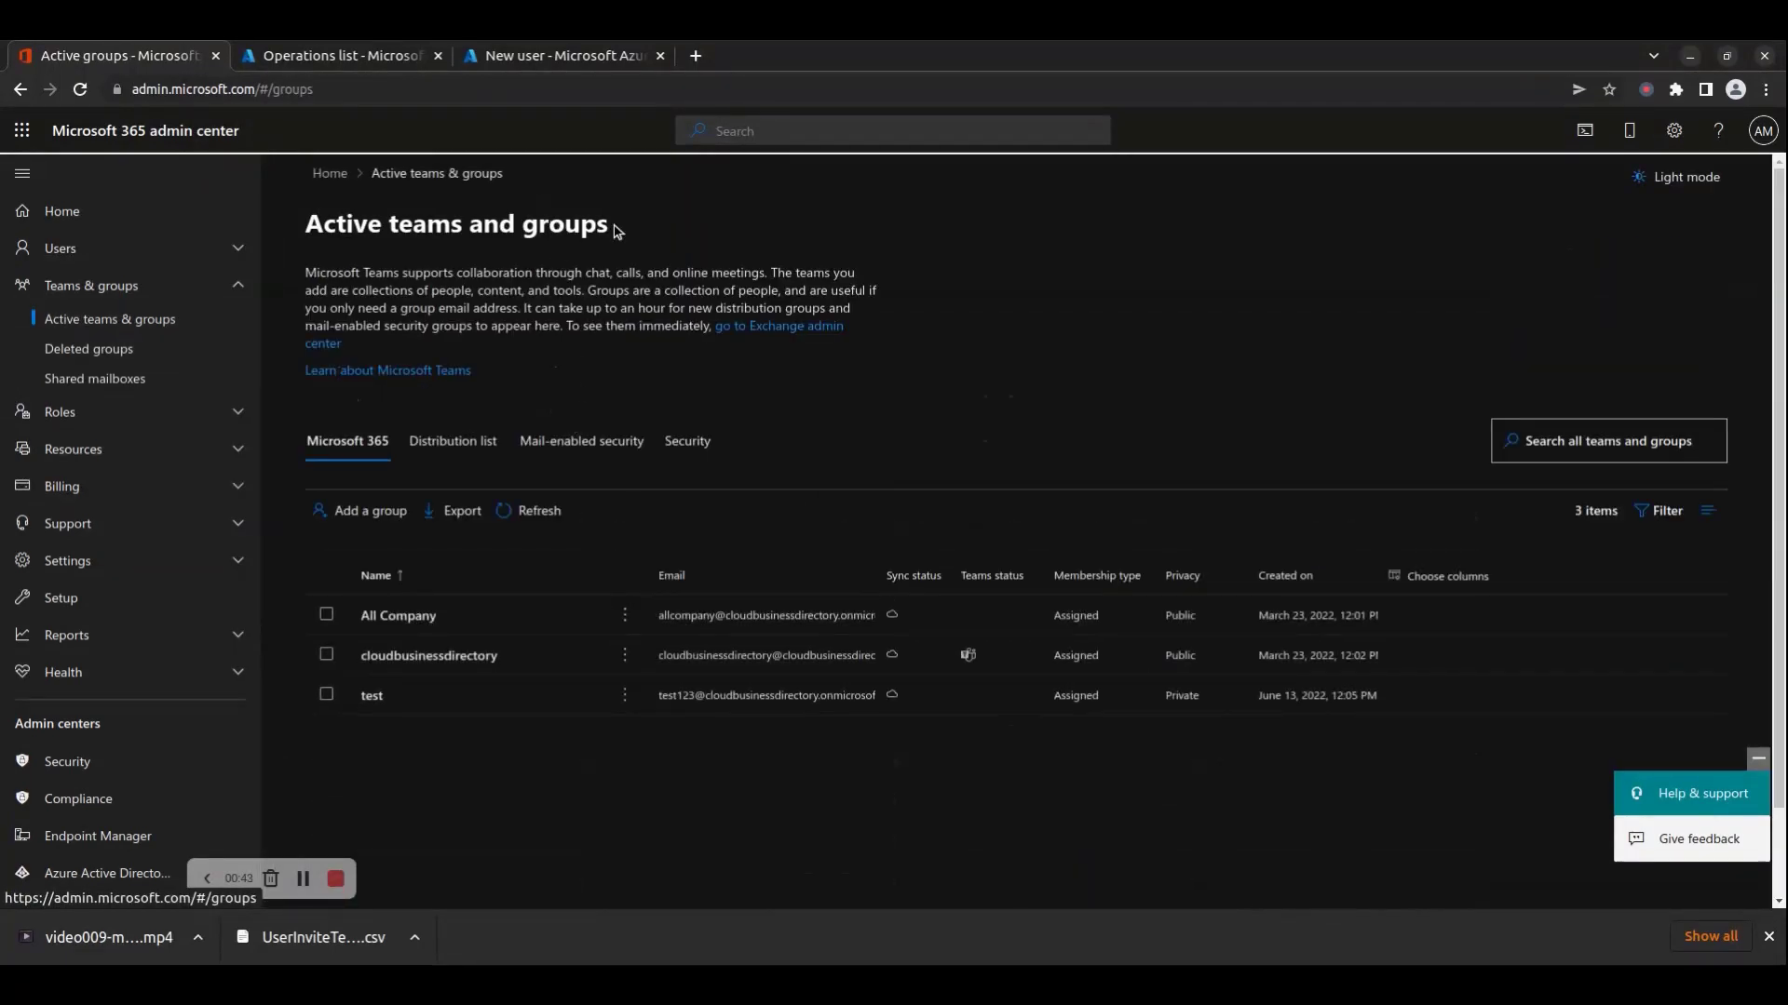
drag(605, 226, 310, 224)
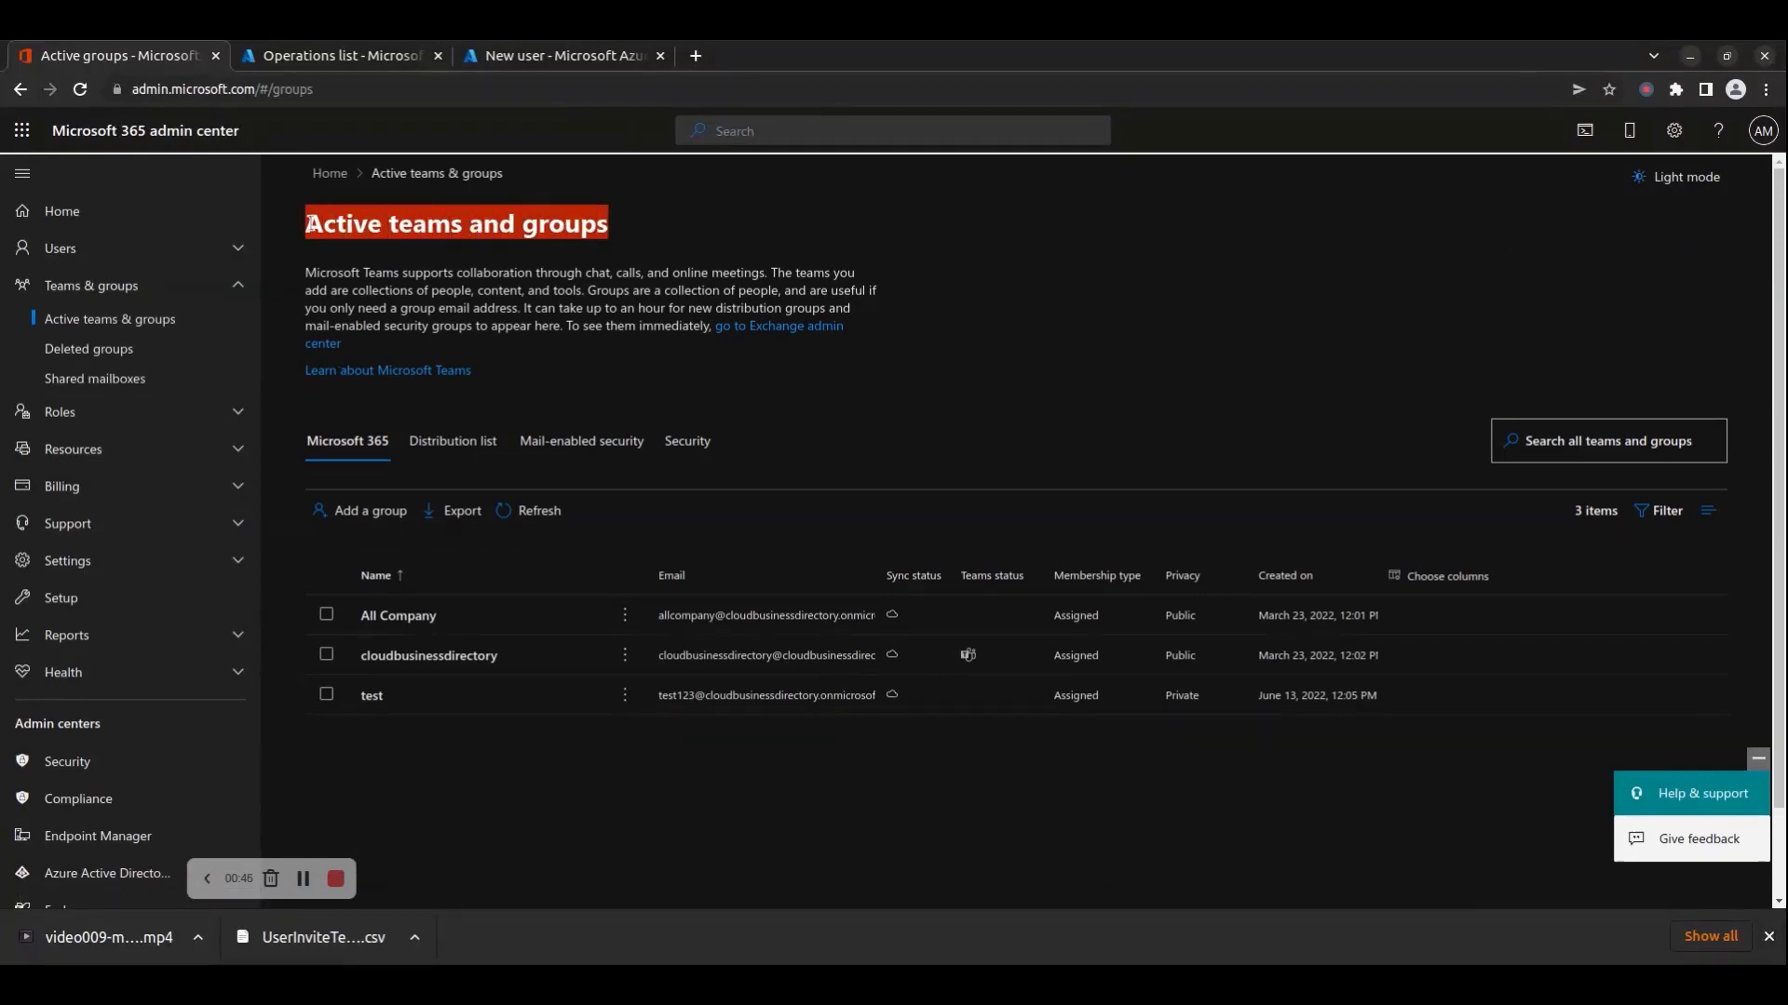
click(574, 355)
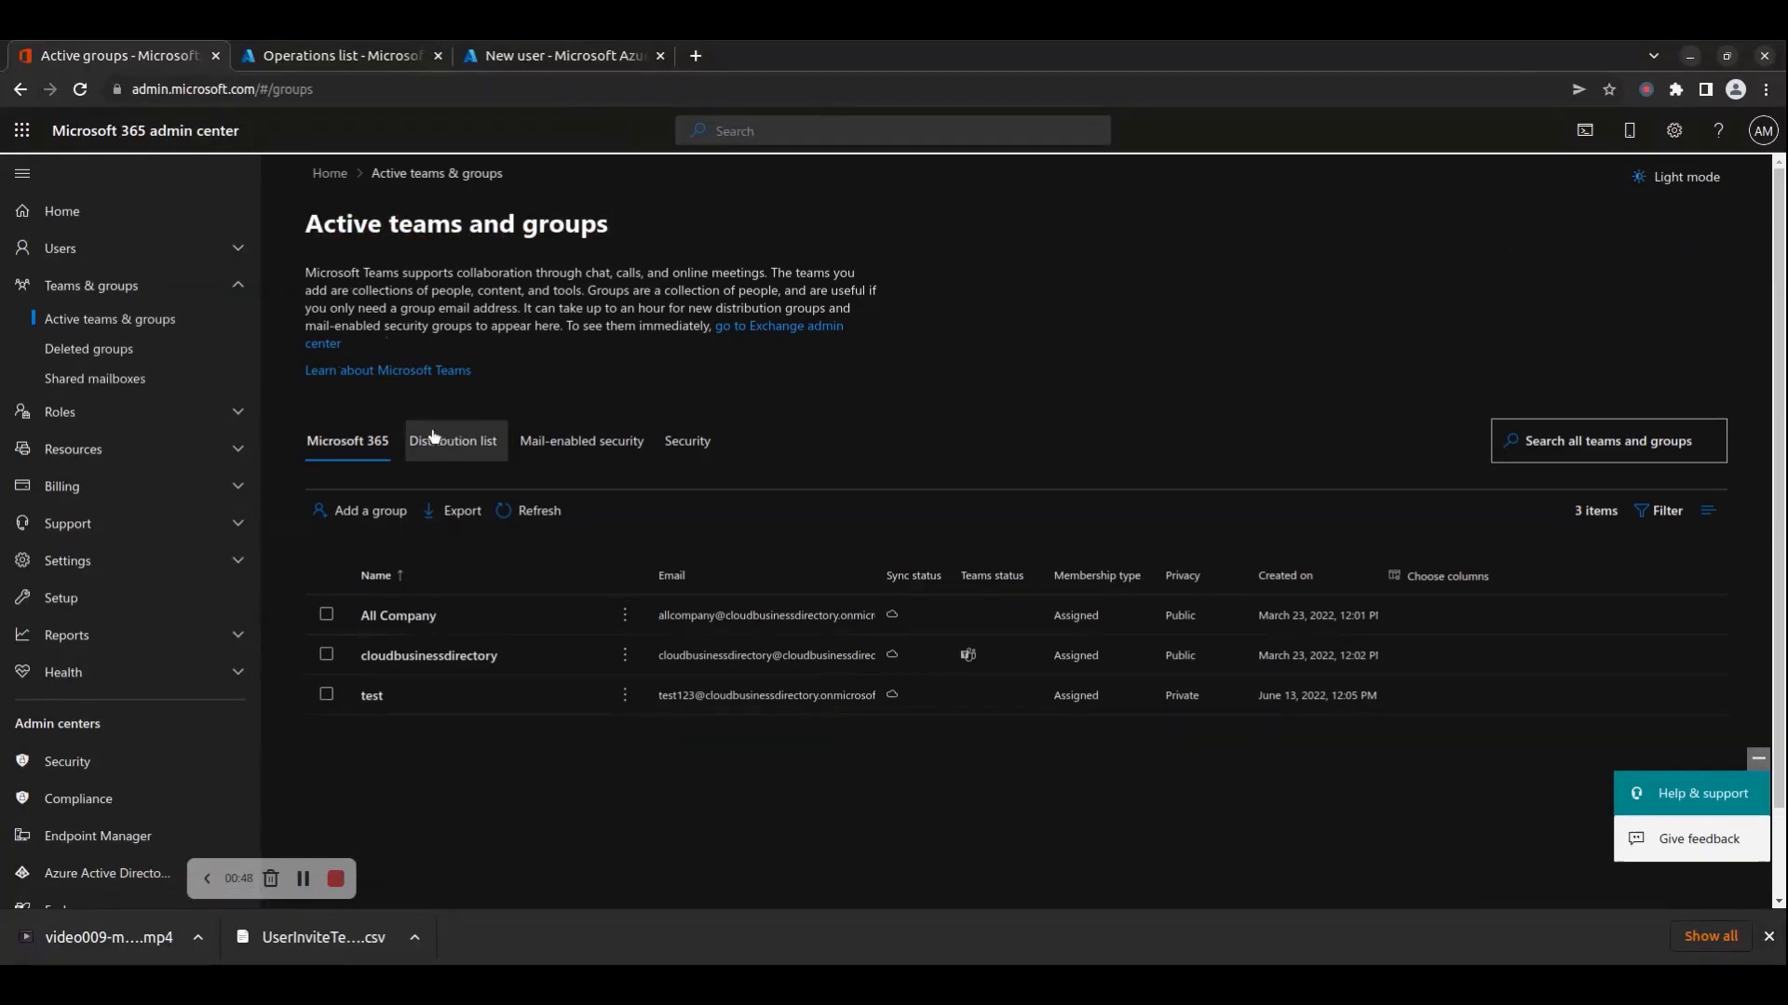
Look through the Microsoft 365, Distribution list, Mail-enabled security and Security group lists, and return to the Microsoft 365 list
click(350, 455)
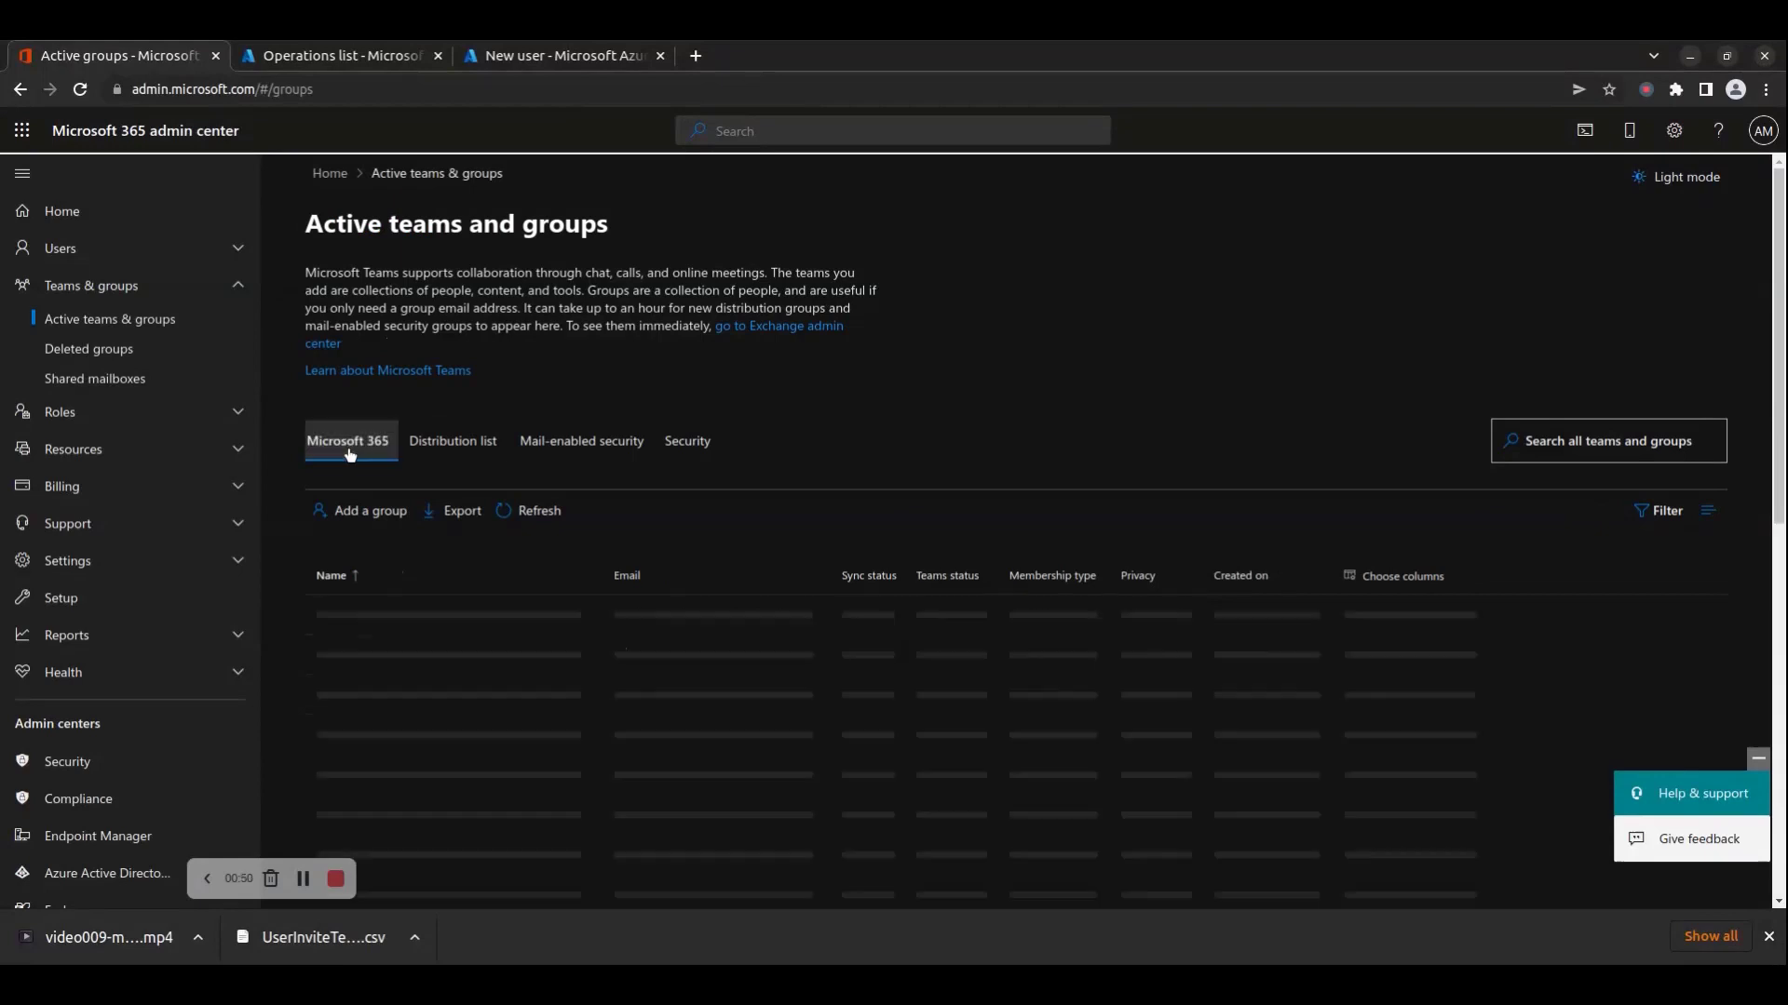
click(463, 453)
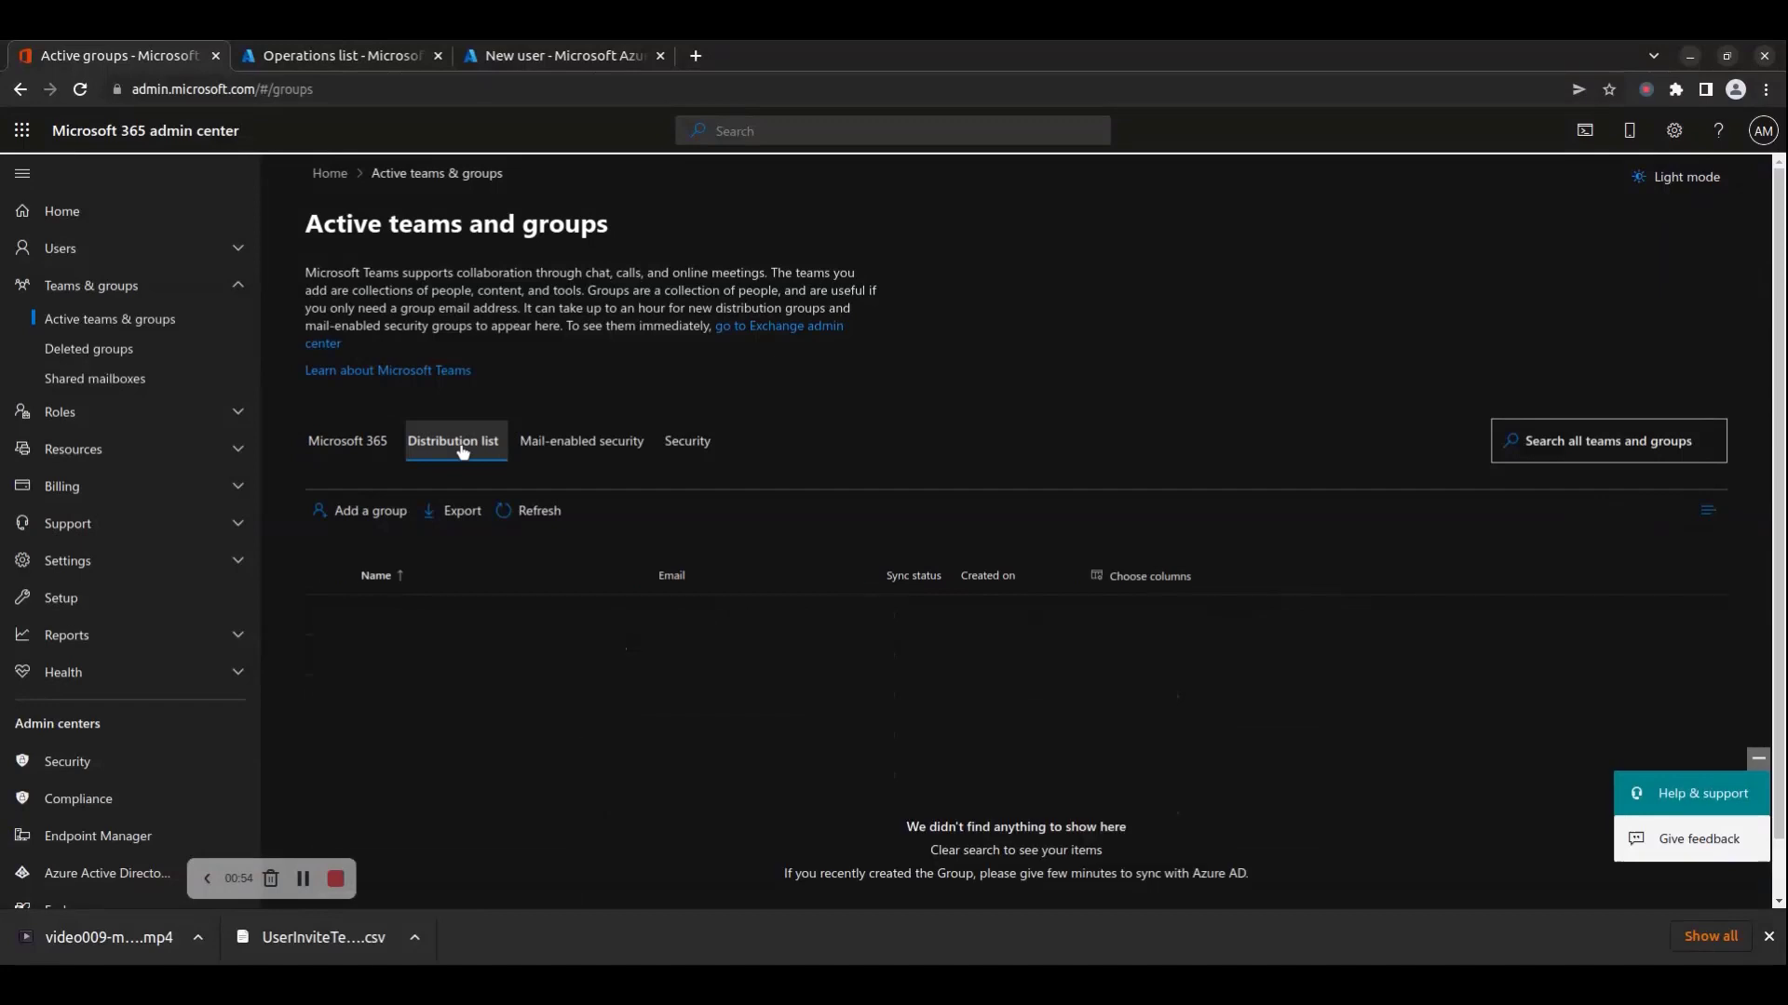
click(554, 445)
click(703, 450)
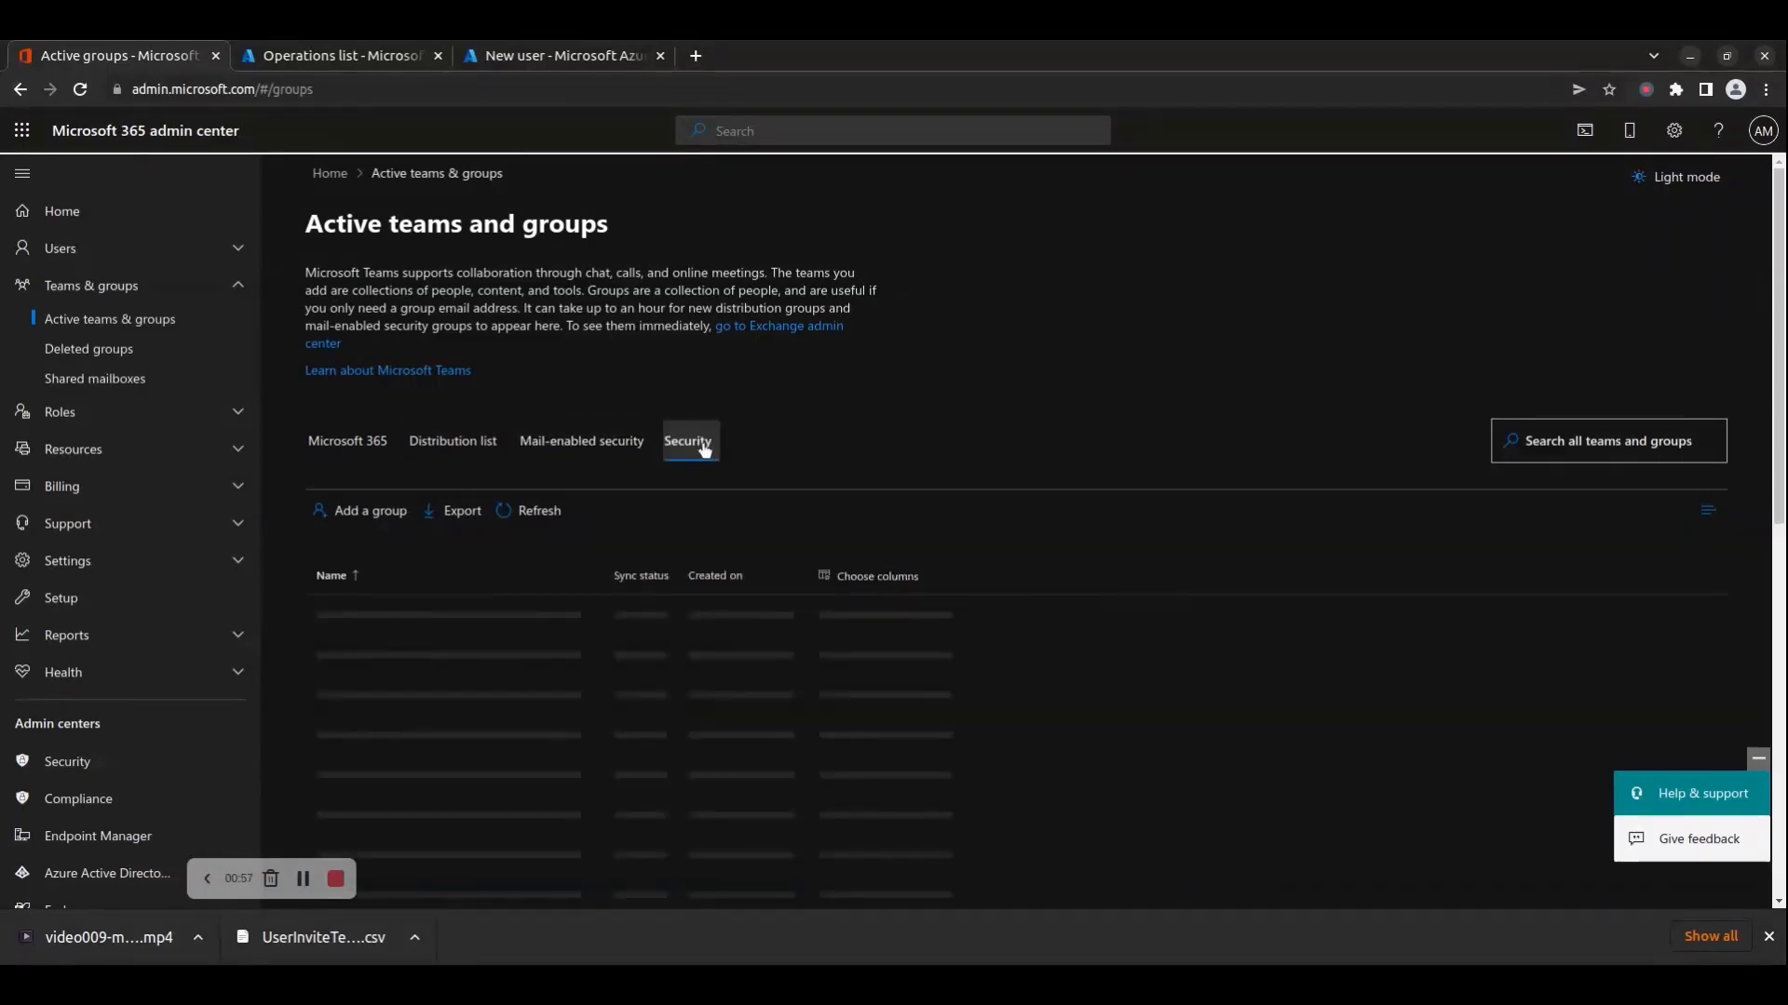
click(343, 454)
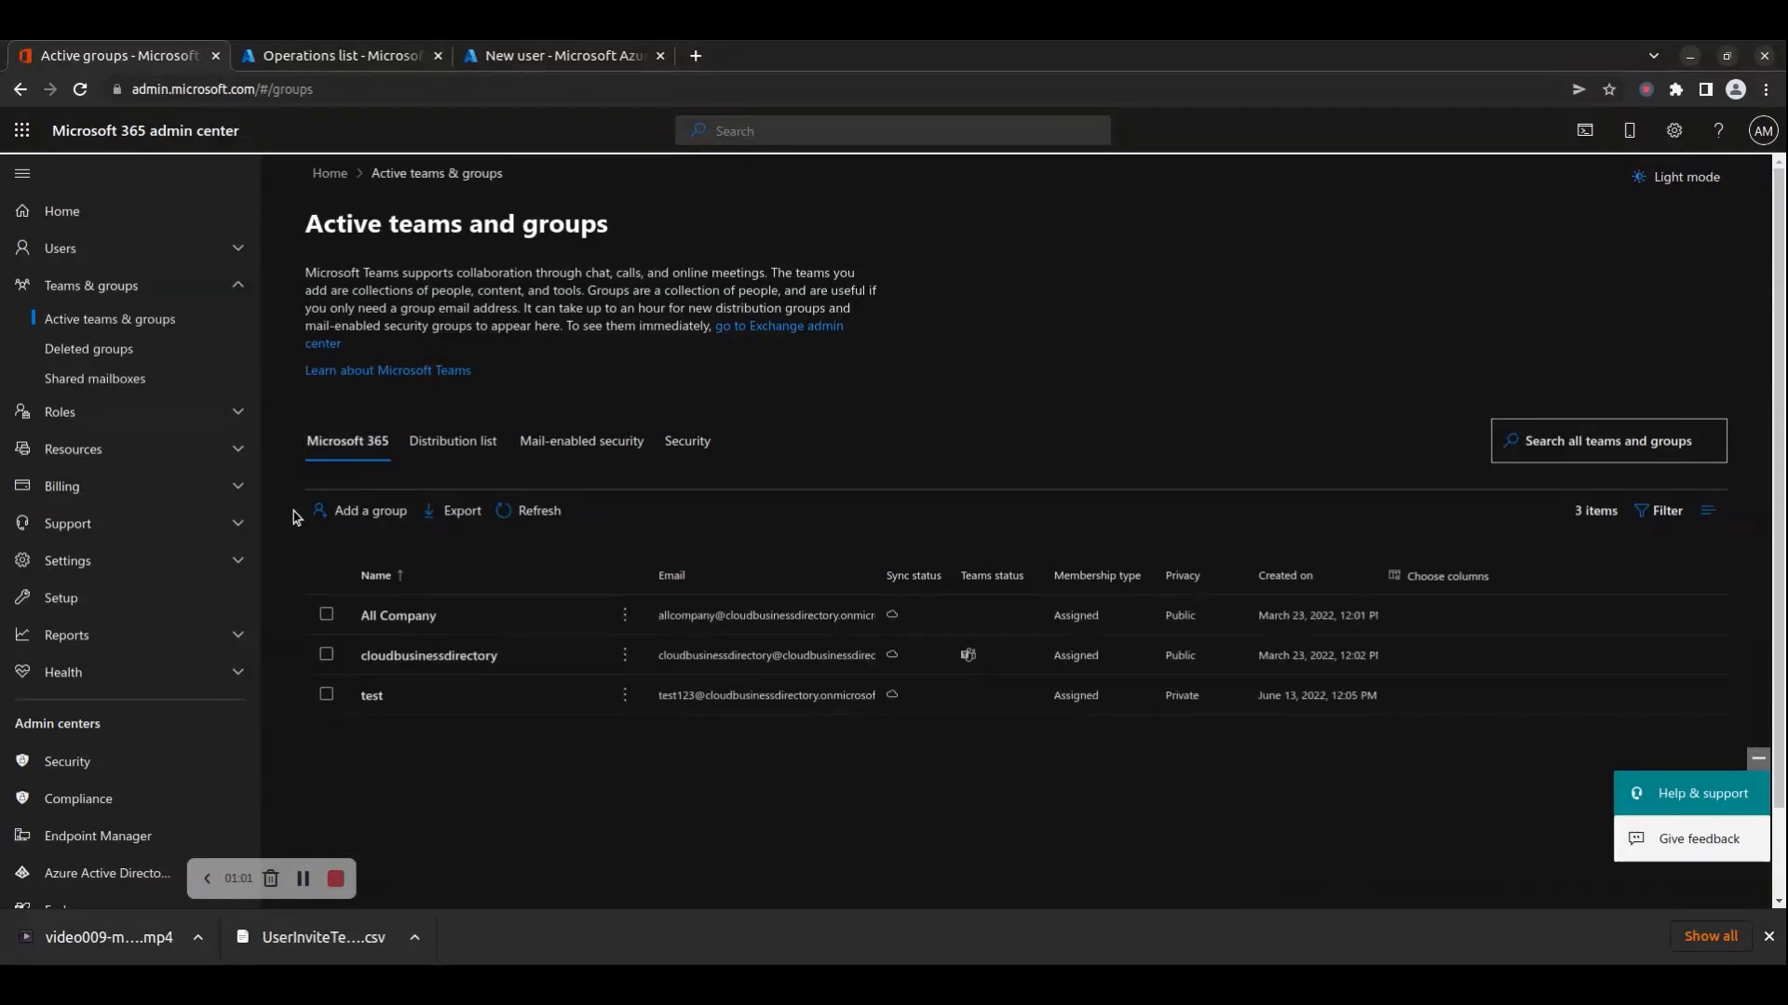
Start adding a new group and dismiss the browser's download bar
click(369, 523)
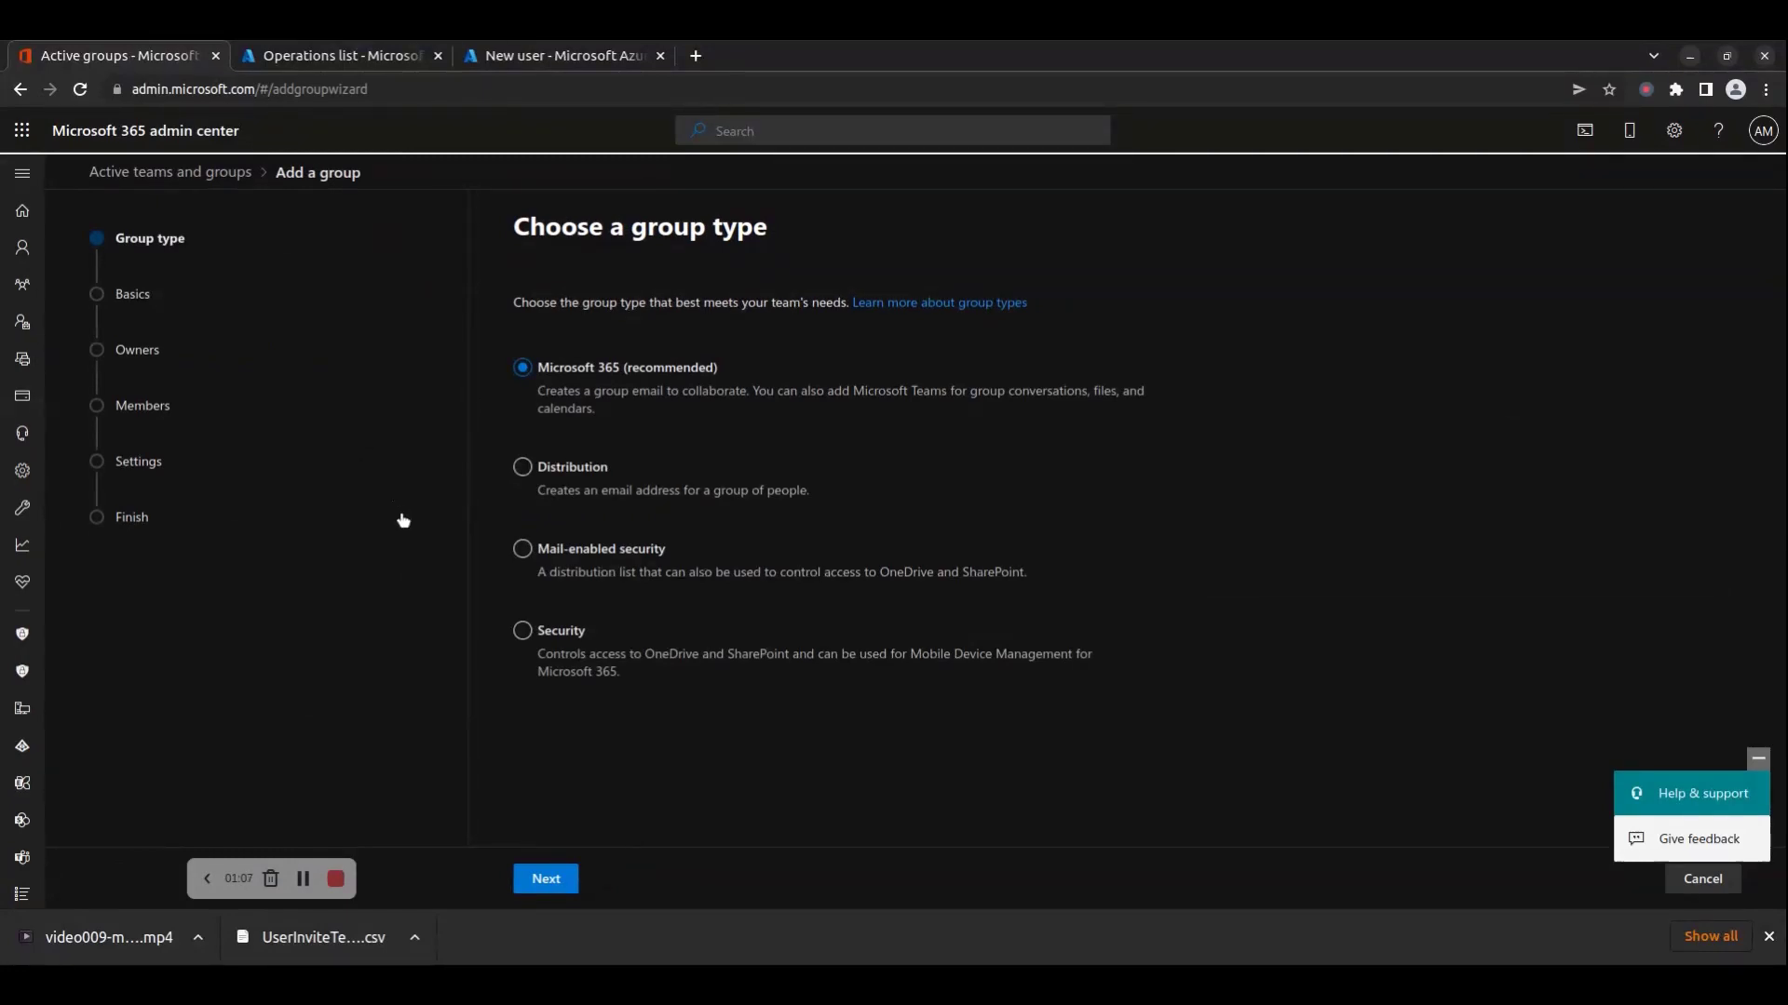
click(1769, 937)
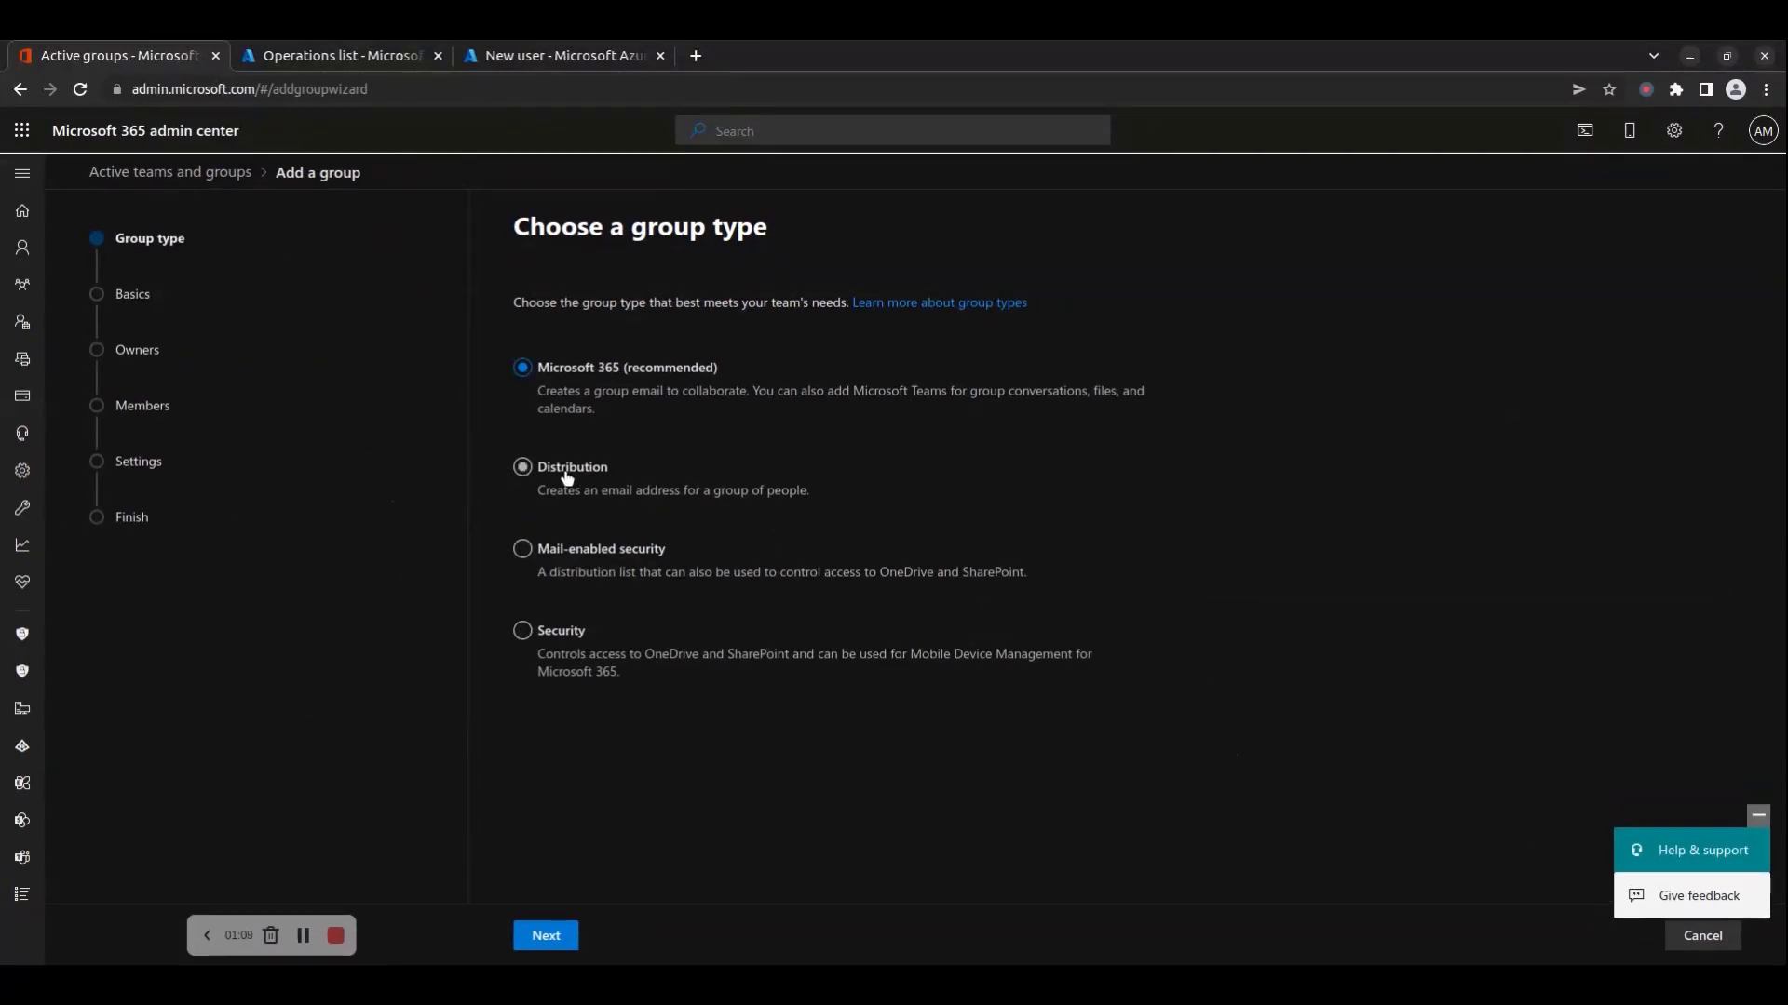
Try out the Distribution, Mail-enabled security and Security group types alongside Microsoft 365 to compare them
click(526, 468)
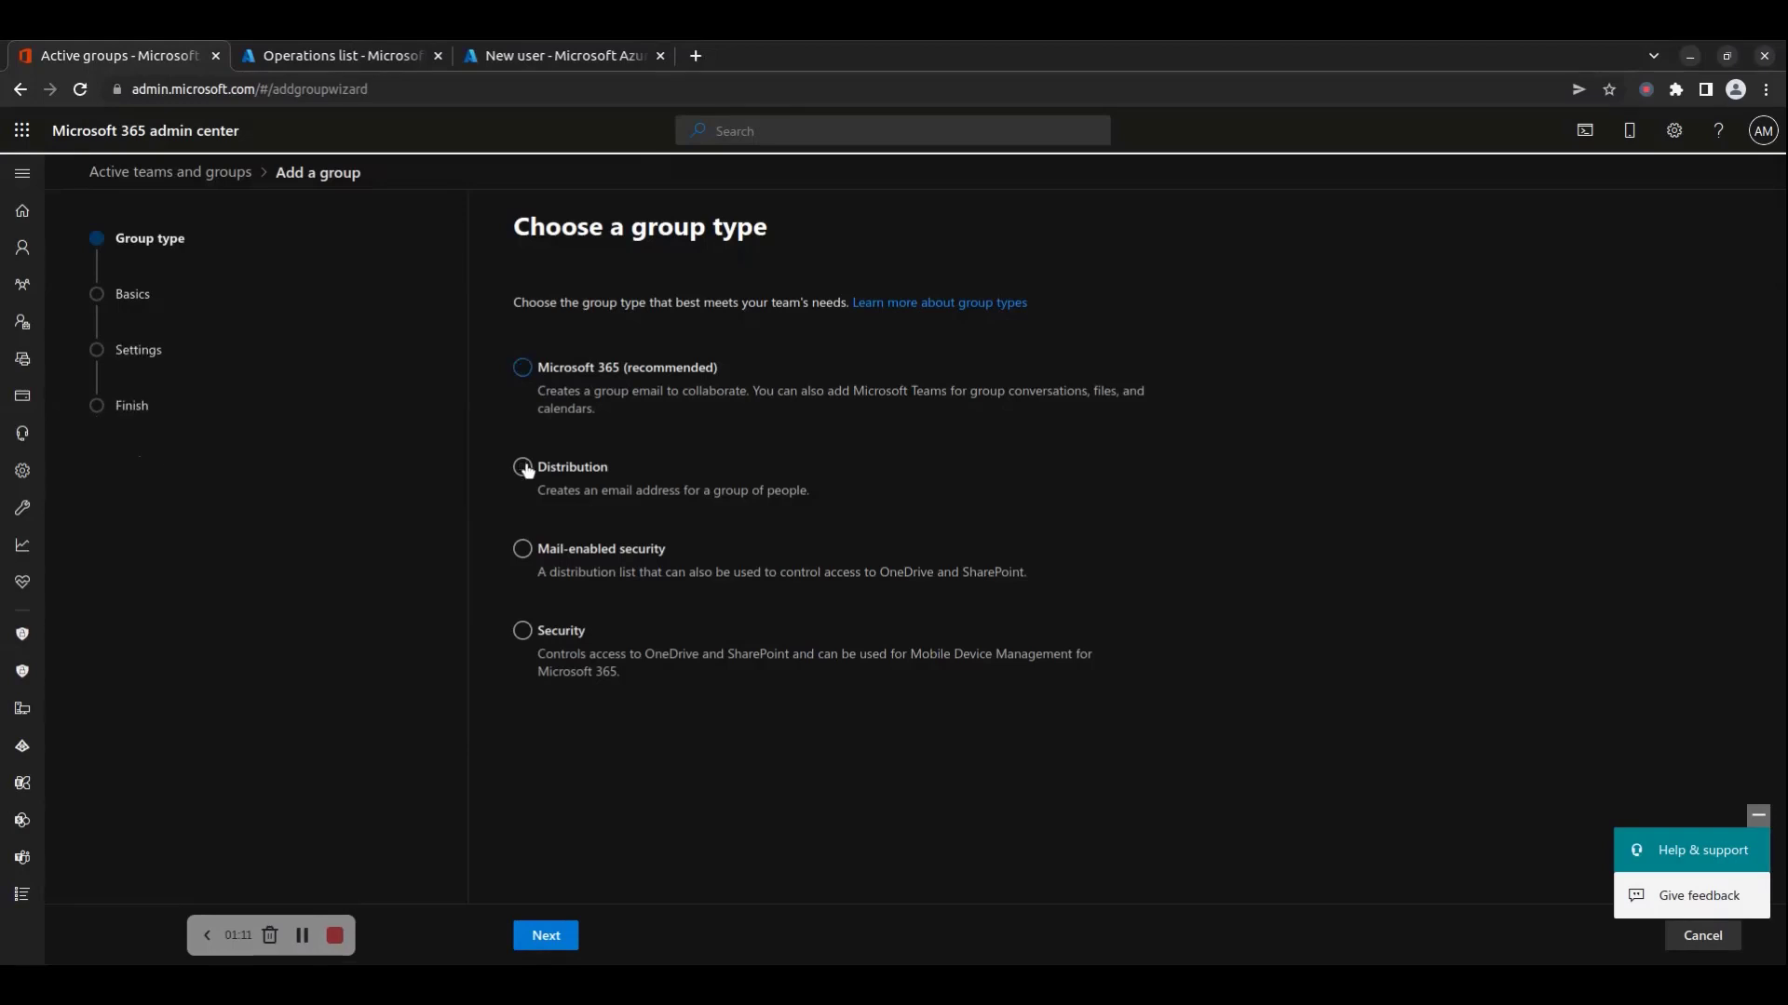
click(524, 551)
click(523, 631)
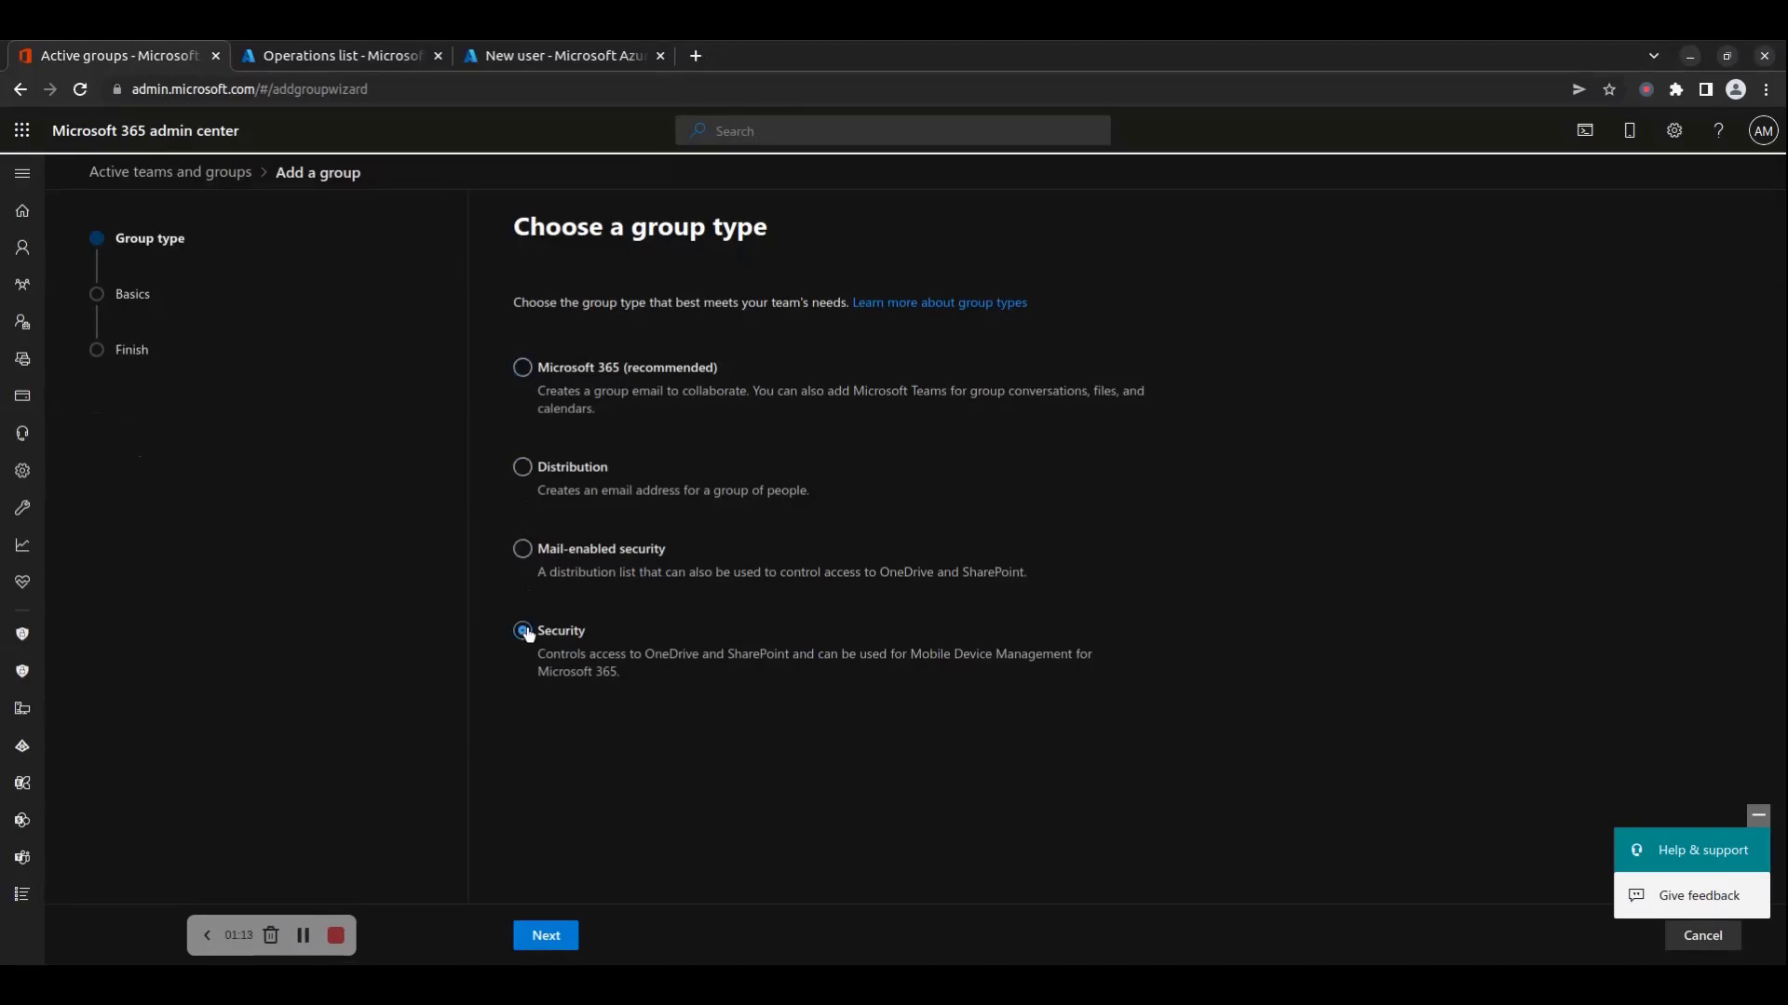
click(523, 369)
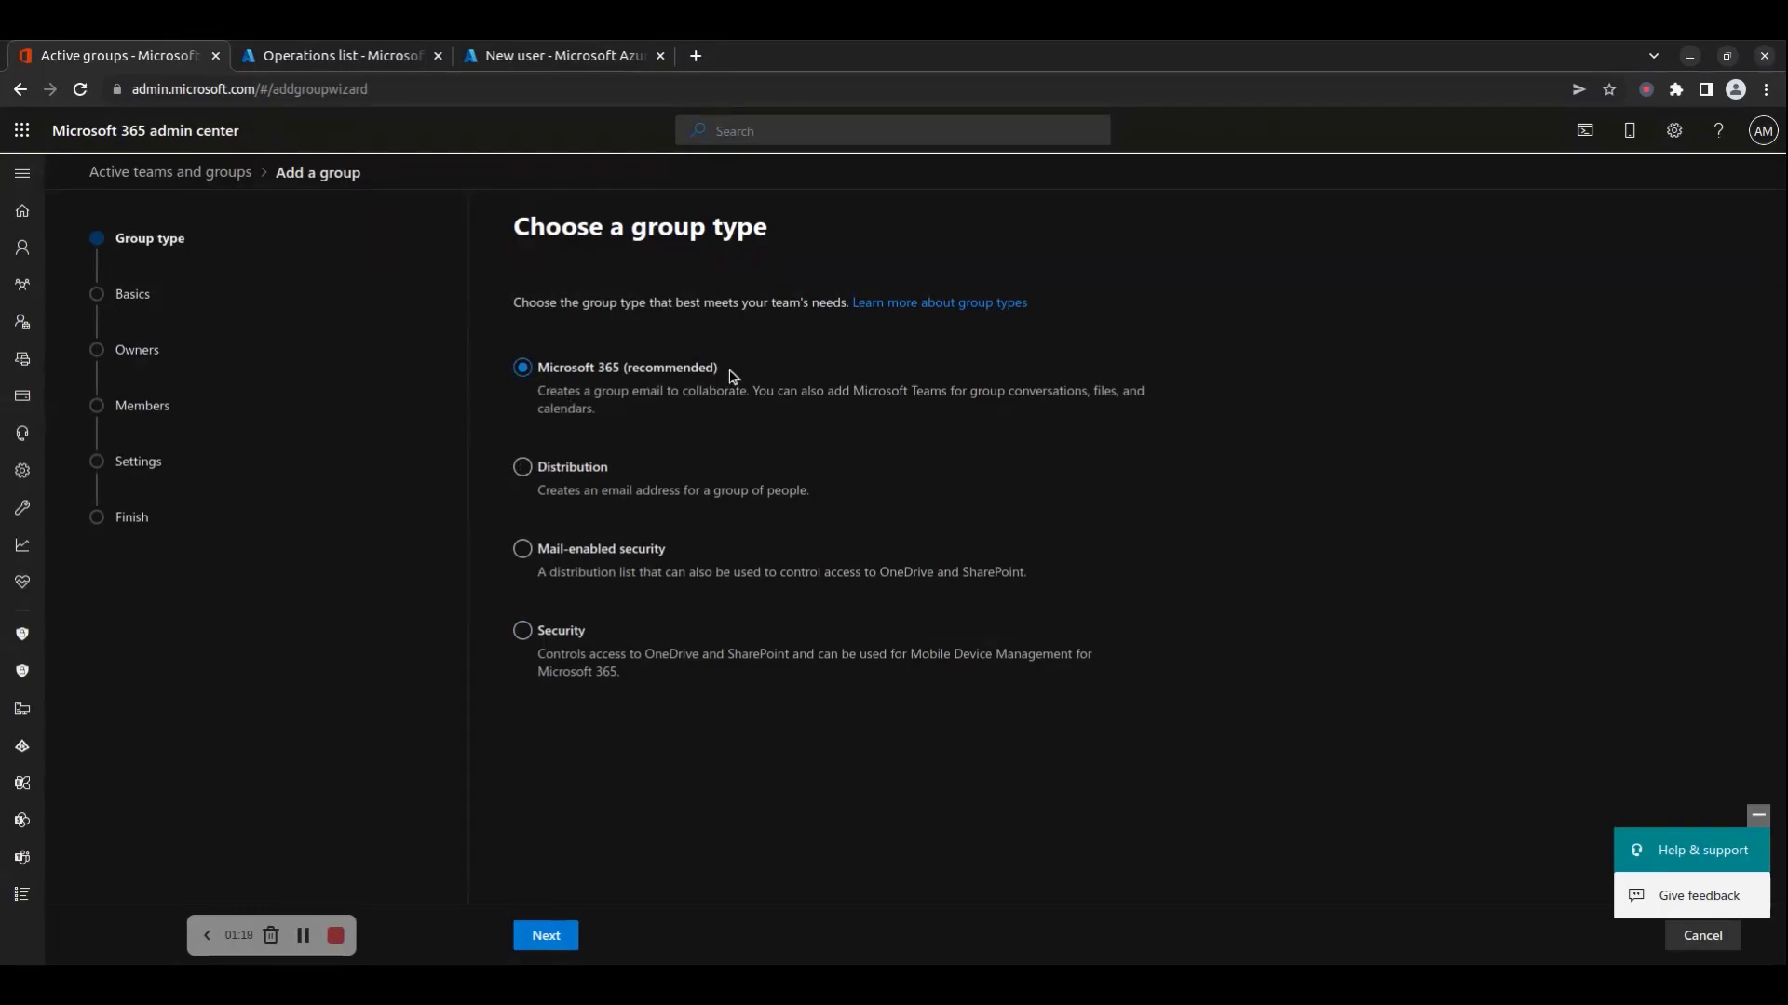
click(524, 468)
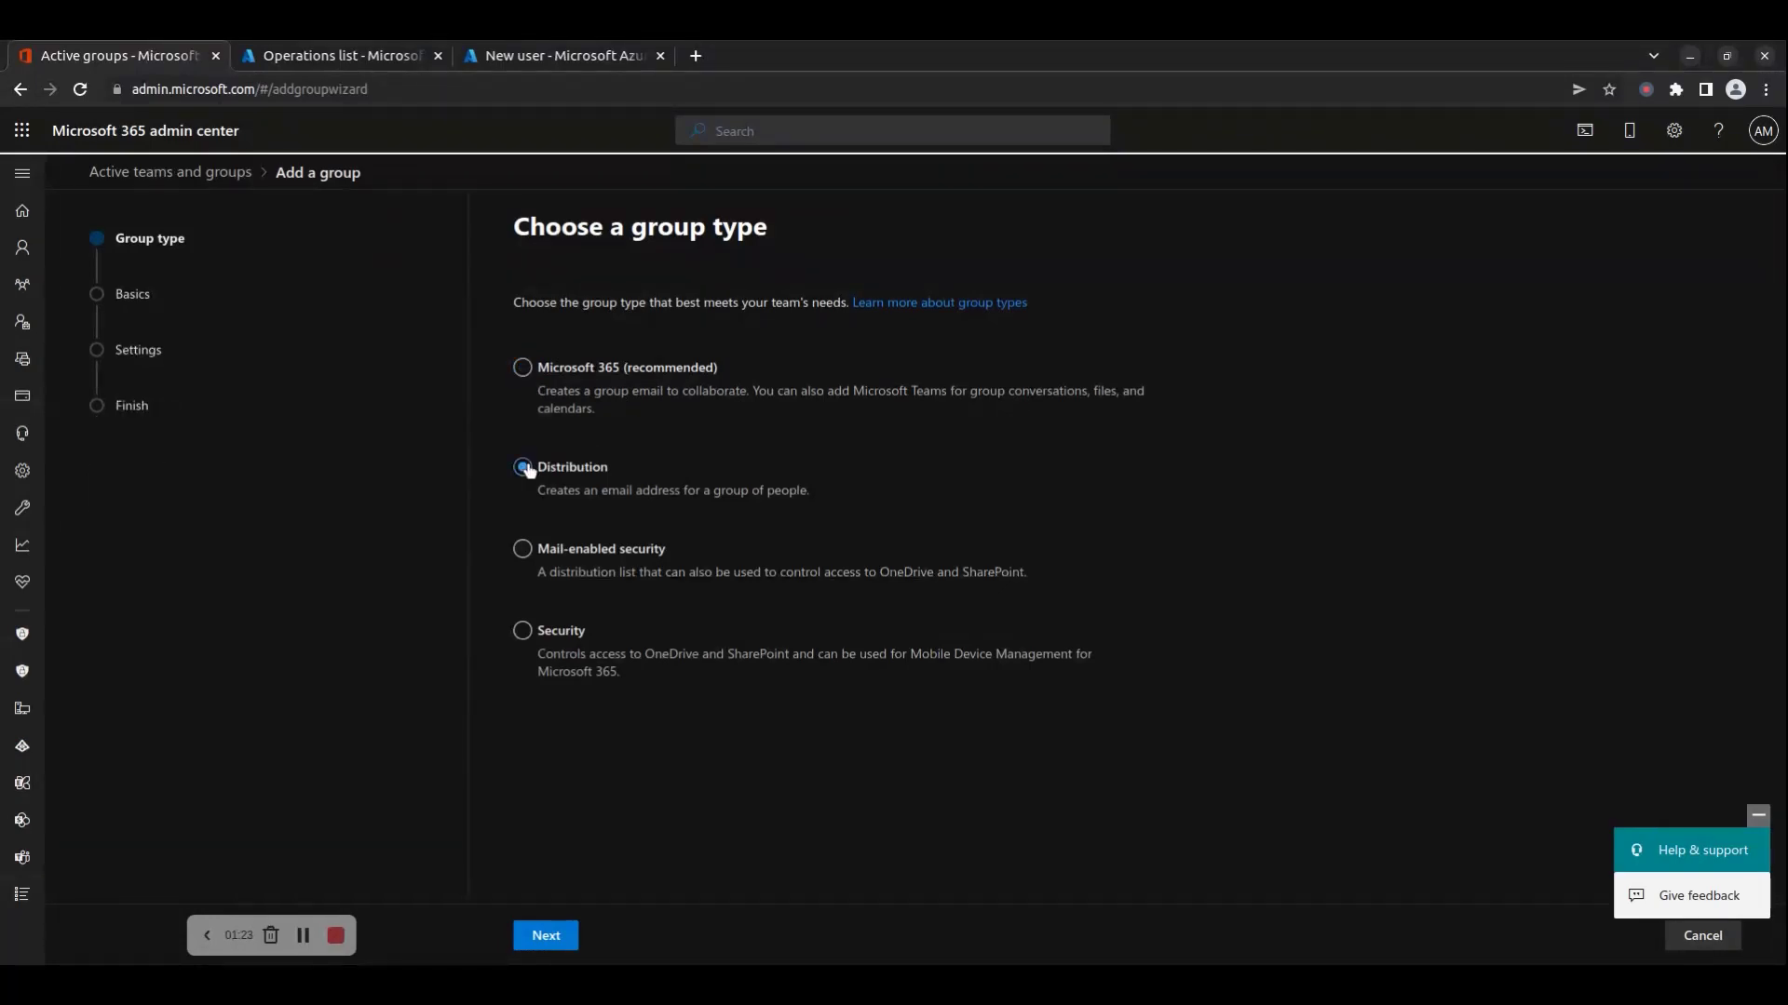
click(523, 551)
click(524, 633)
click(522, 550)
click(525, 470)
click(522, 549)
Choose Microsoft 365 (recommended) as the group type and continue to the basics
click(521, 366)
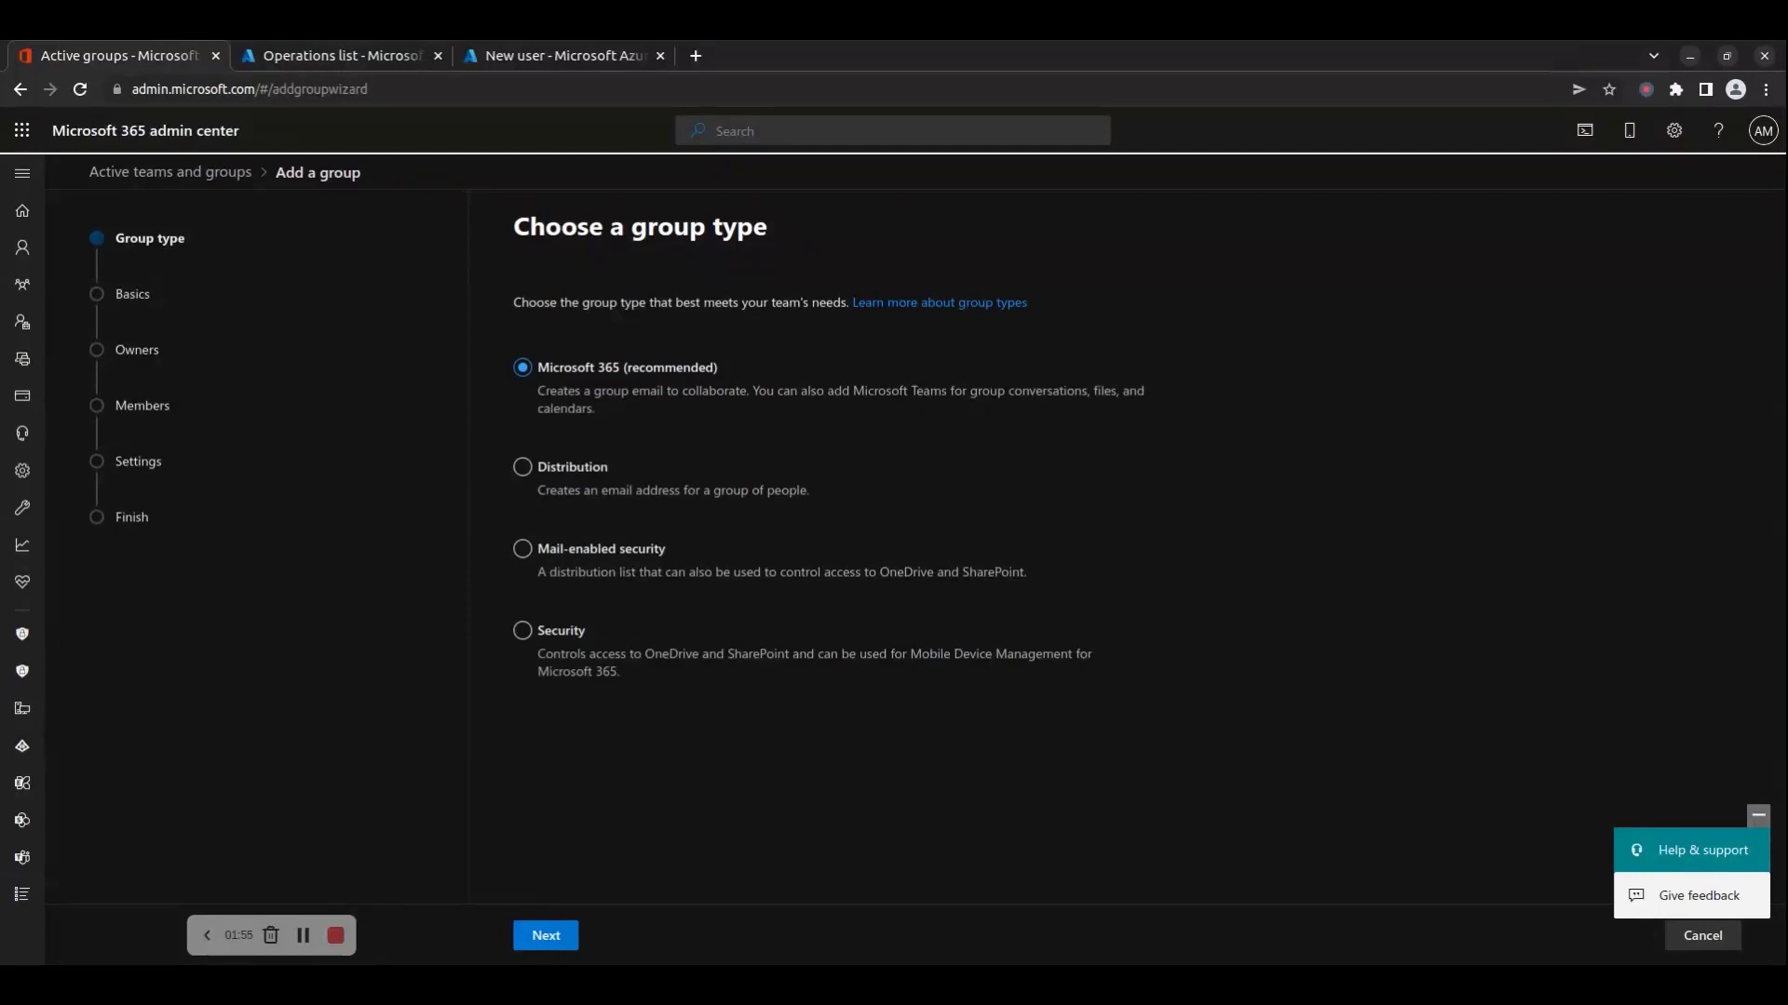
click(546, 934)
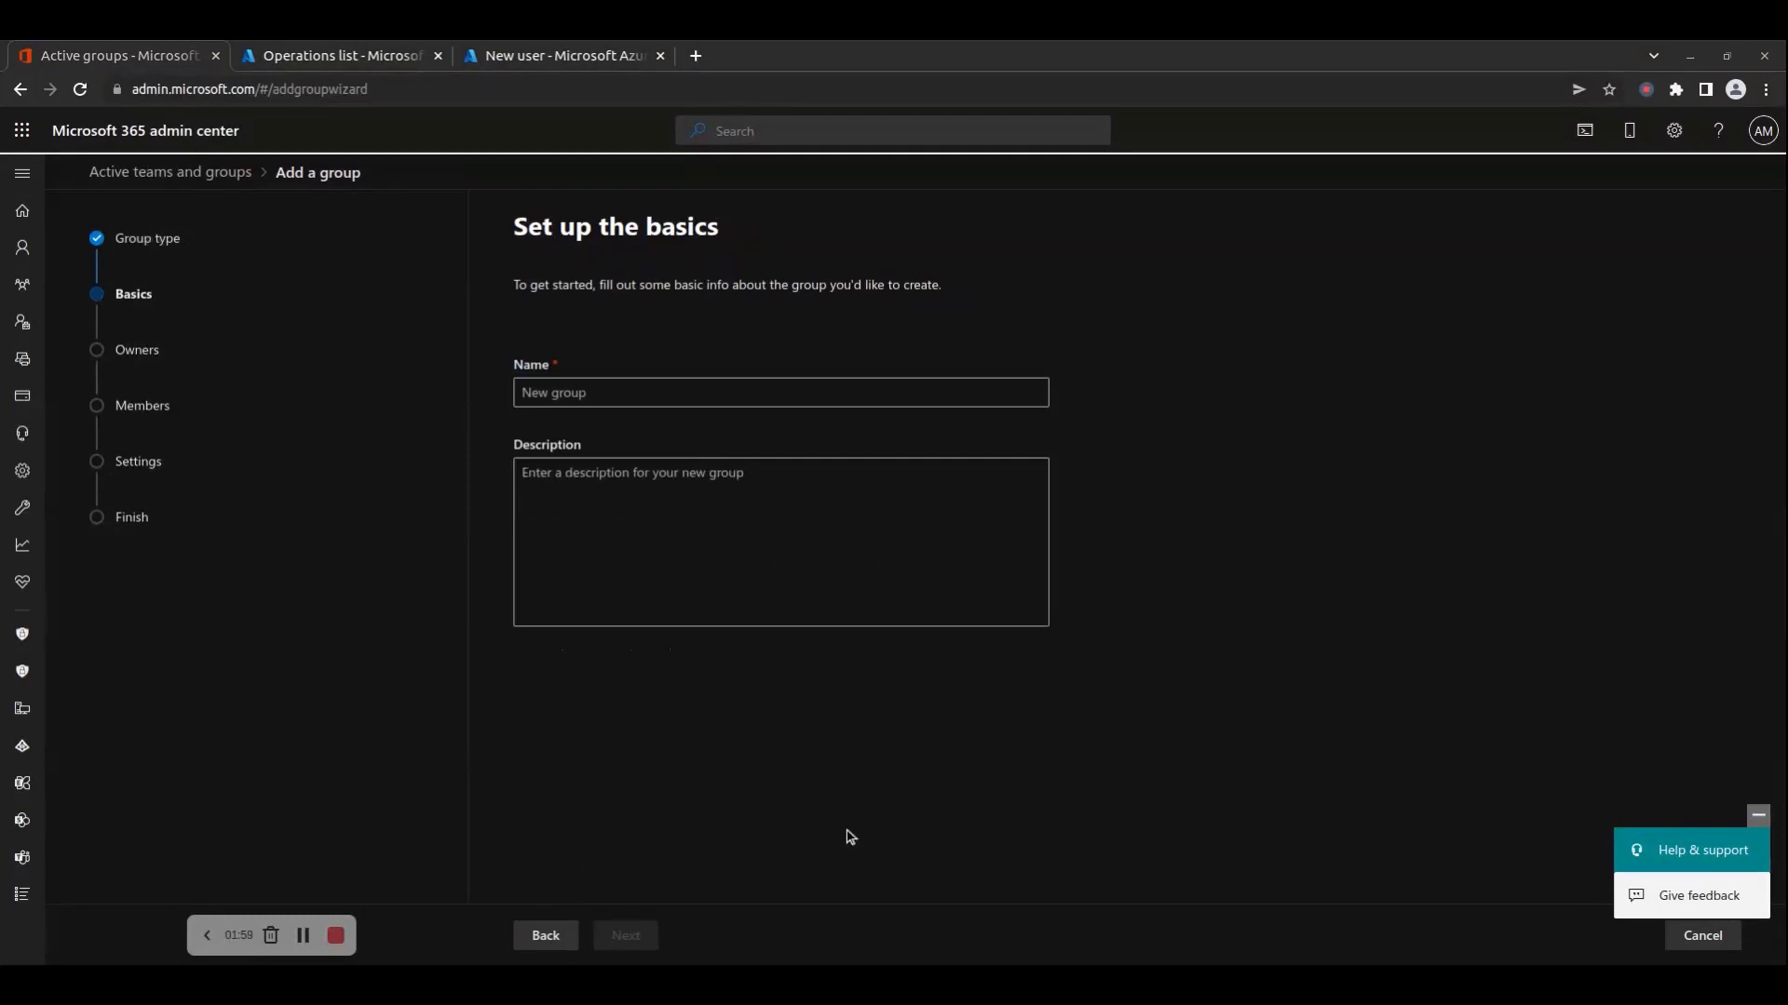
Name the group test02, enter the description "Test 02 gro", and continue to the owners
click(573, 393)
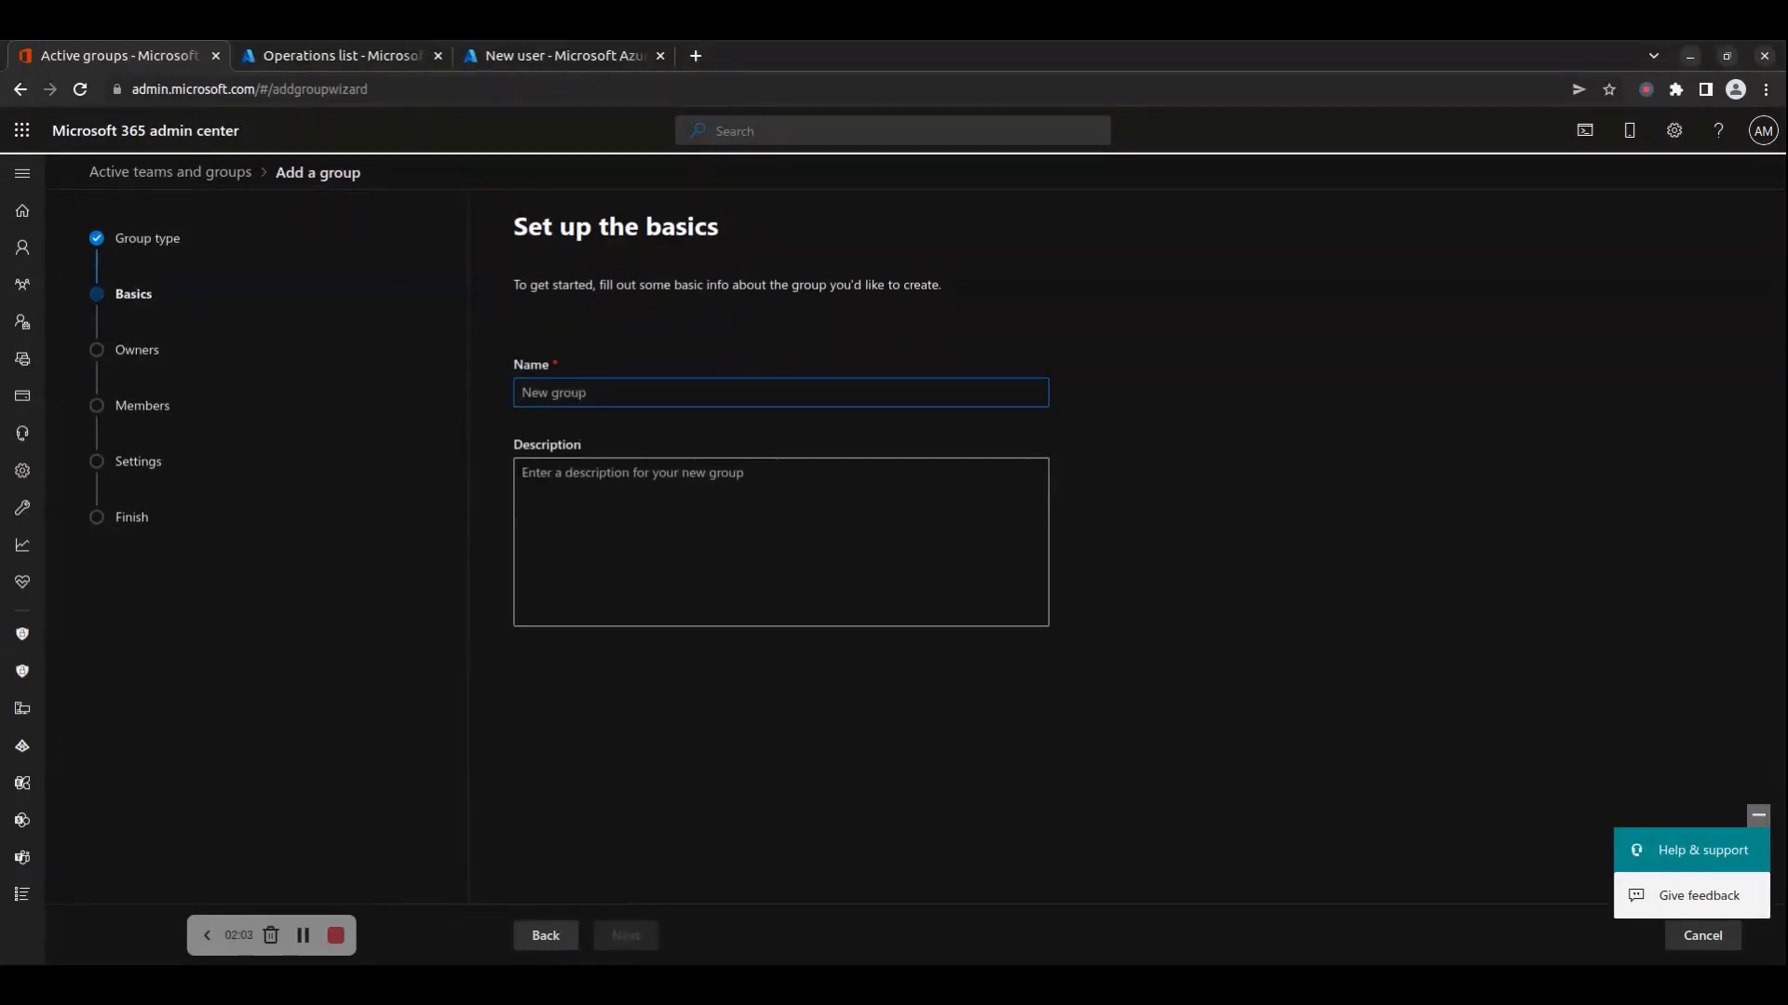
drag(724, 232, 512, 234)
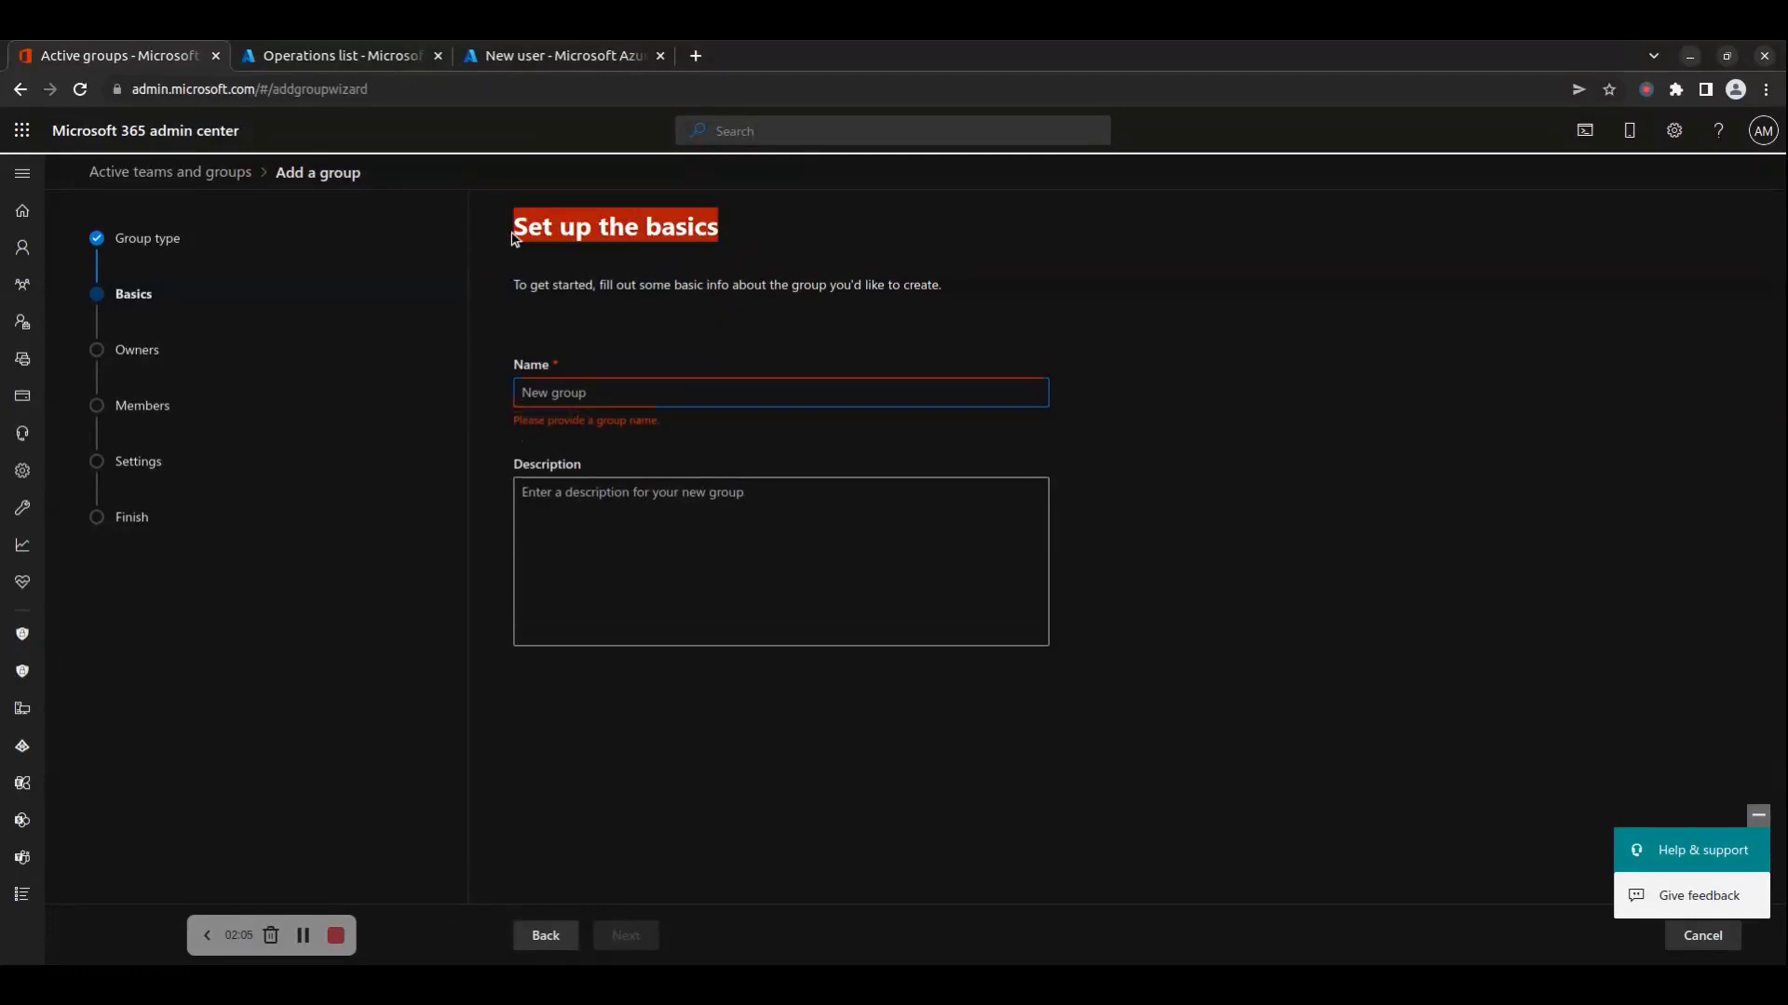
click(596, 393)
text(test02)
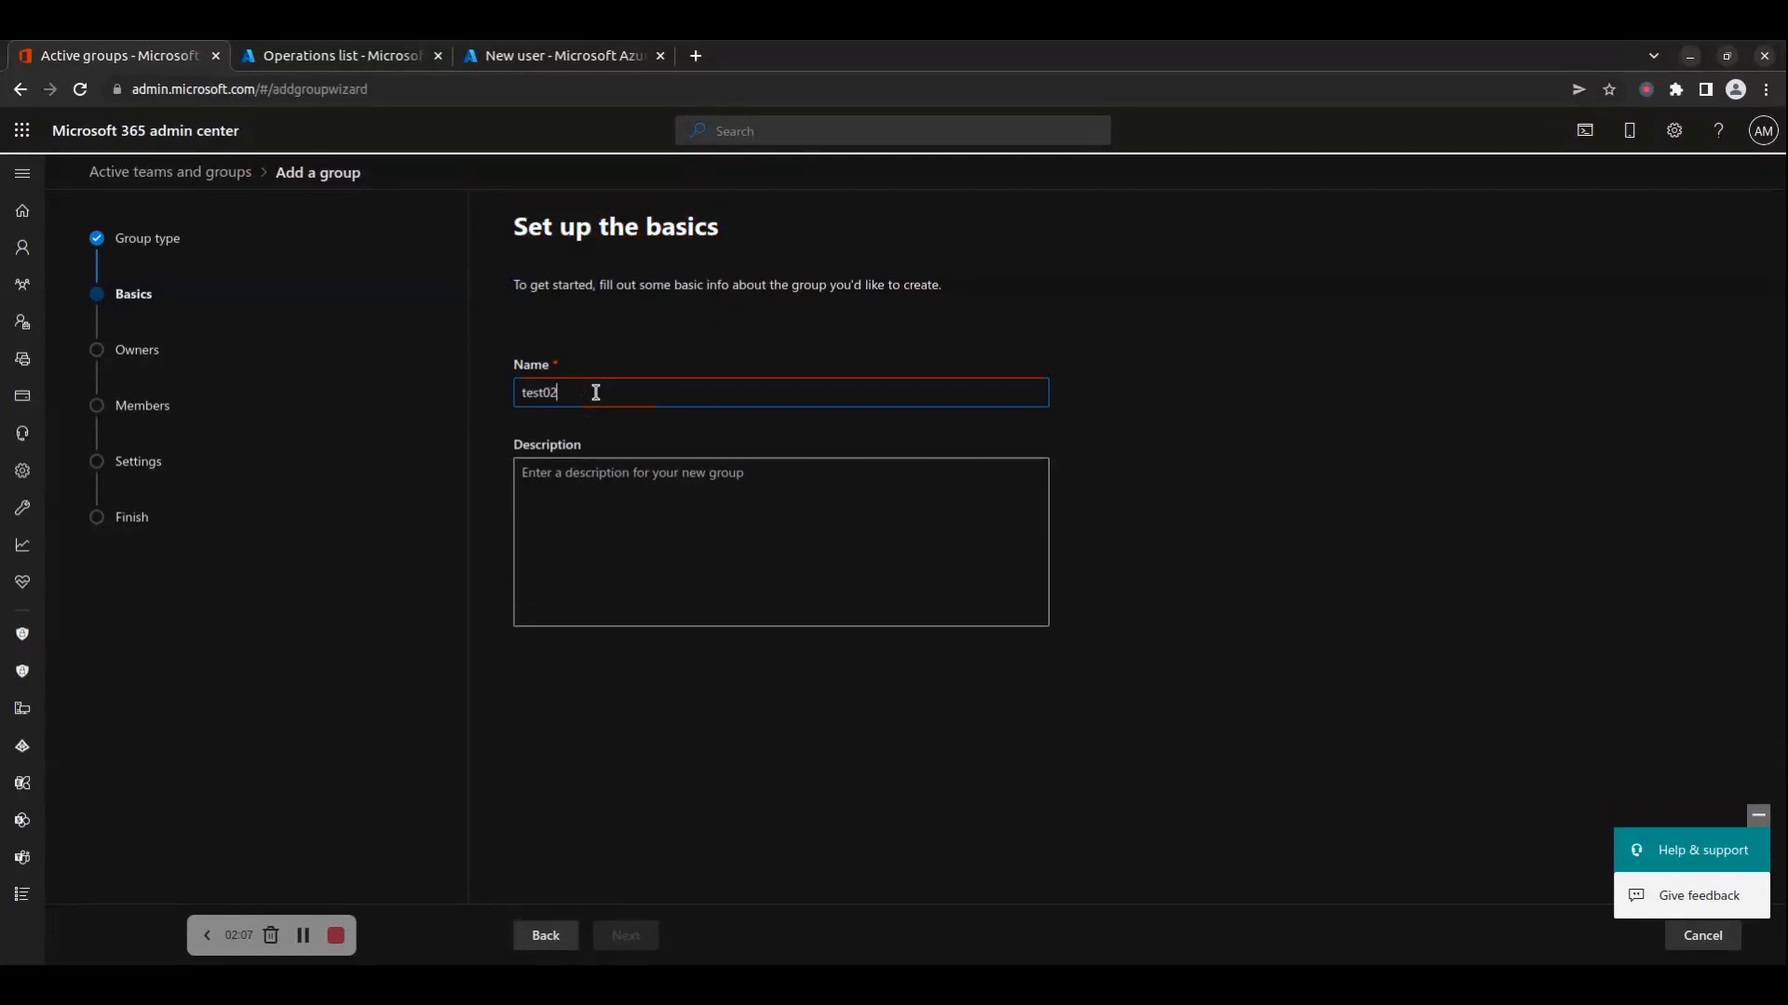
key(Tab)
text(Test 02 gro)
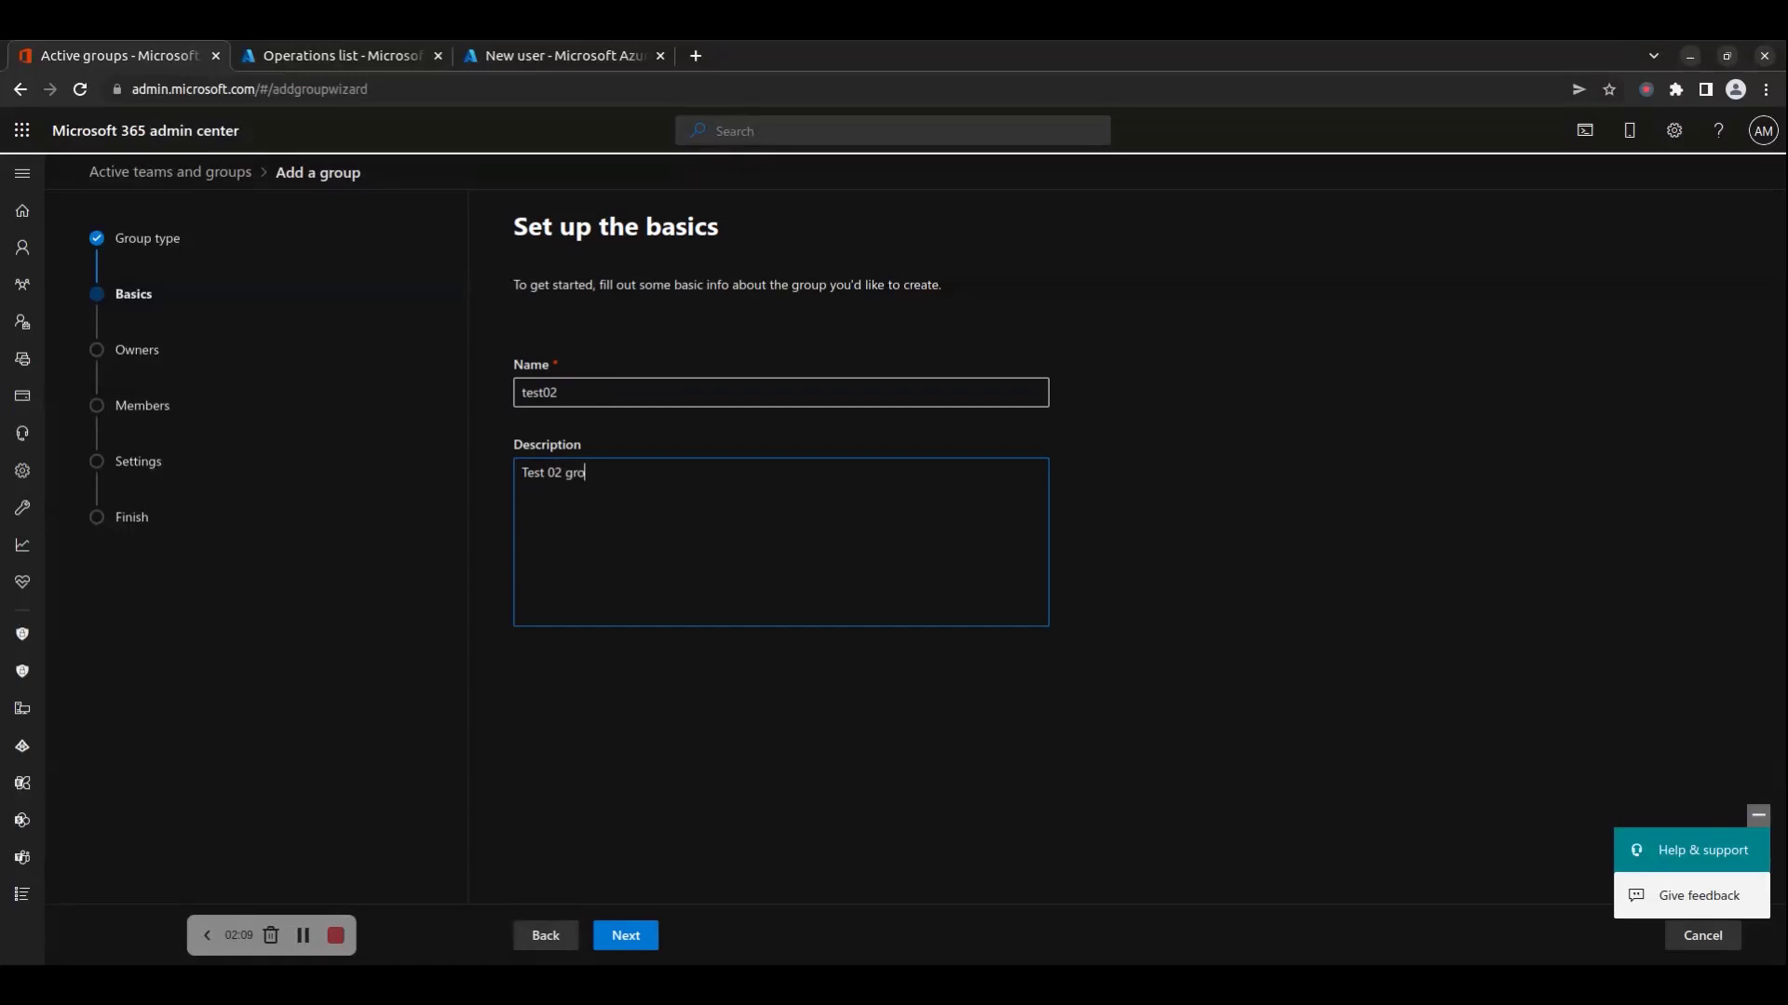
click(628, 935)
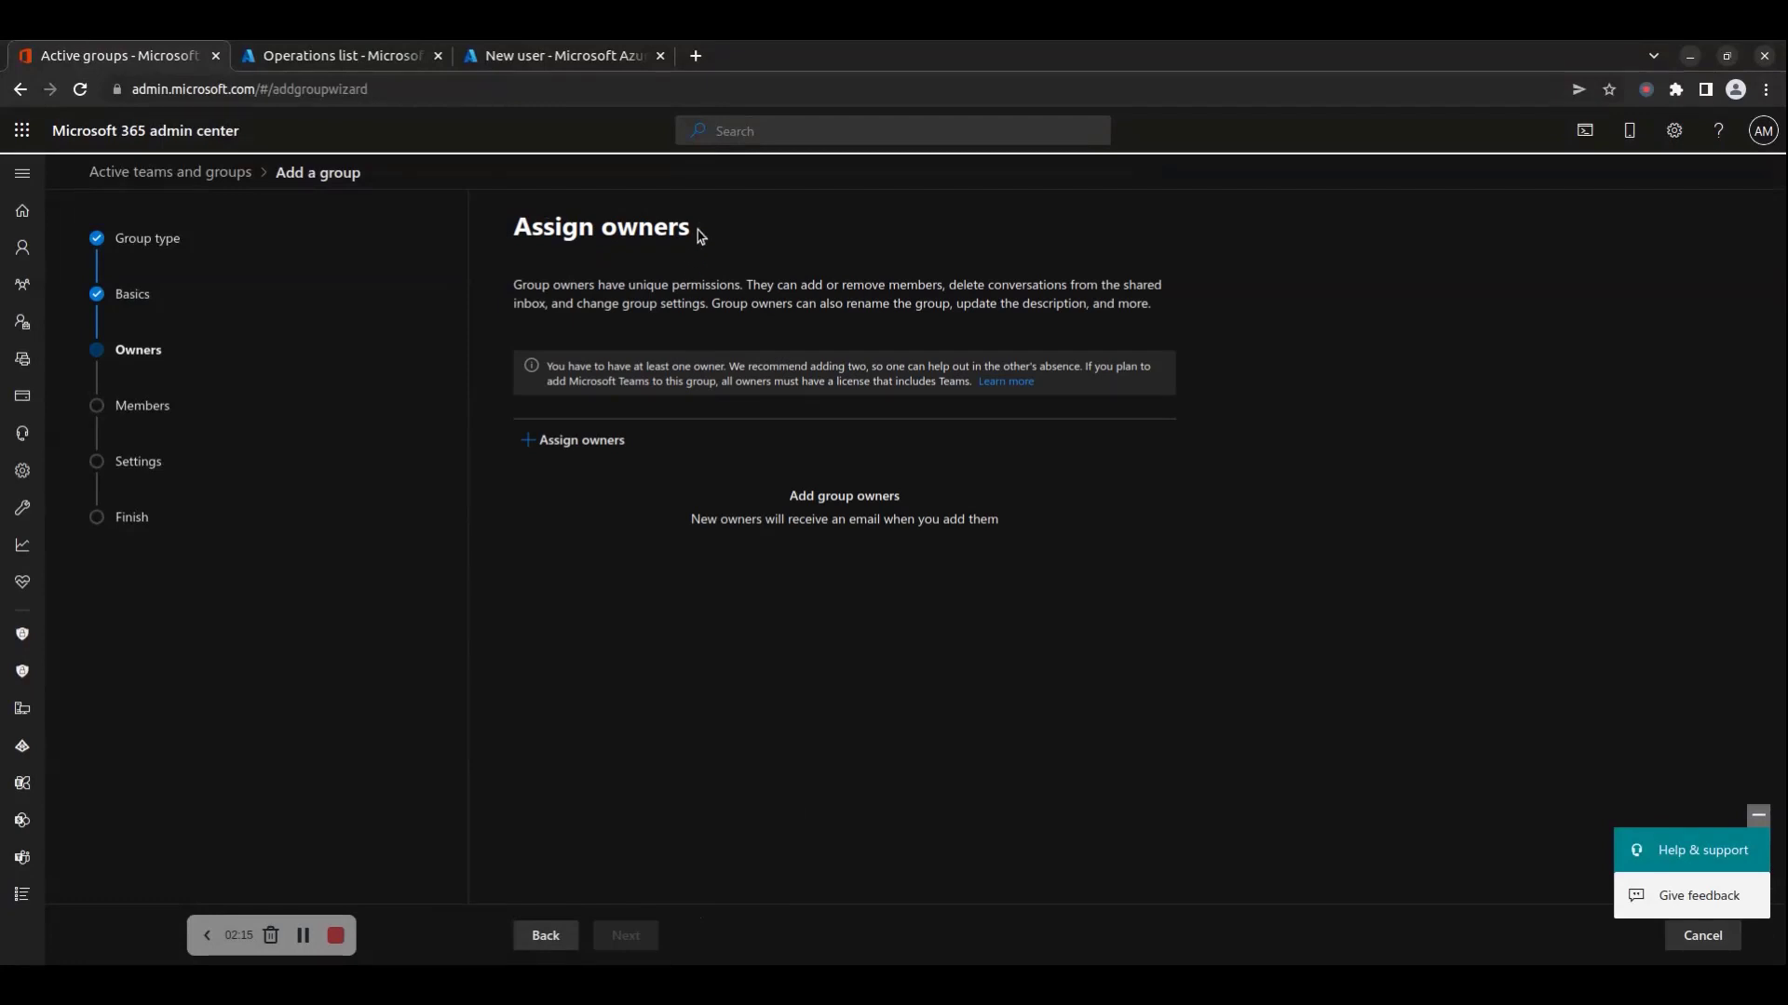
Assign the Administrator M365 account and the fifth listed user as group owners, and continue to the members
drag(700, 235, 507, 233)
click(577, 442)
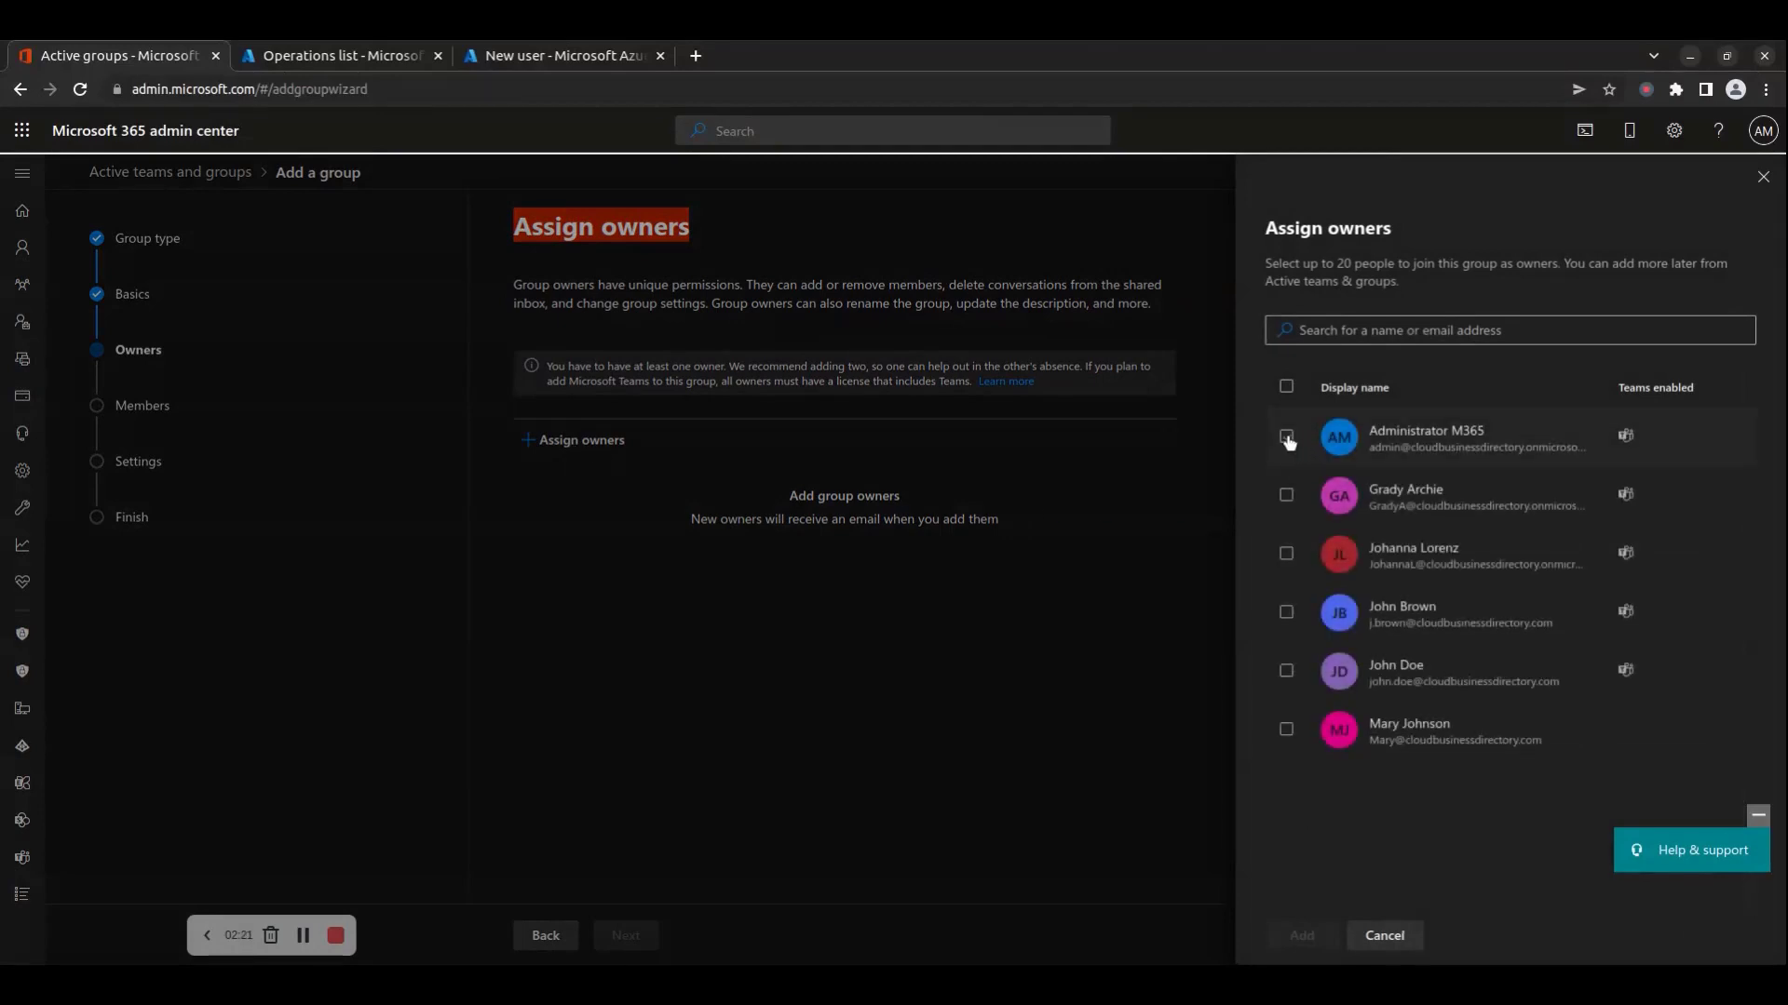
click(1286, 436)
click(1286, 678)
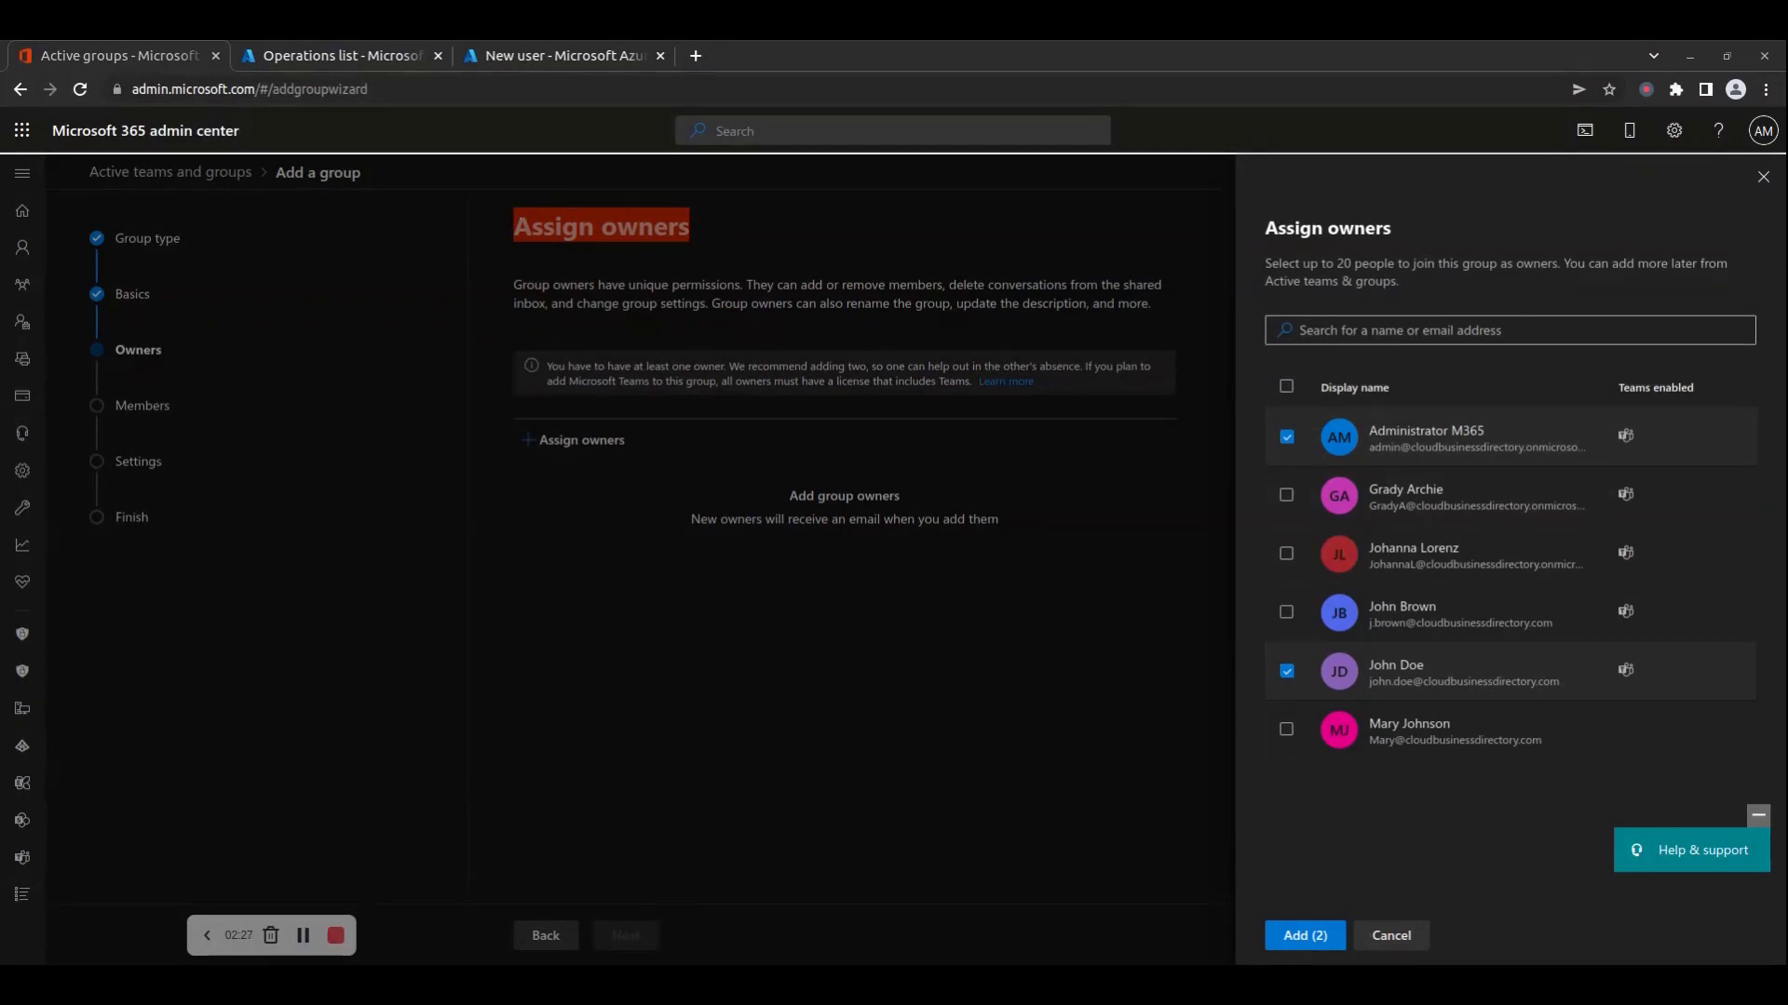
click(1303, 940)
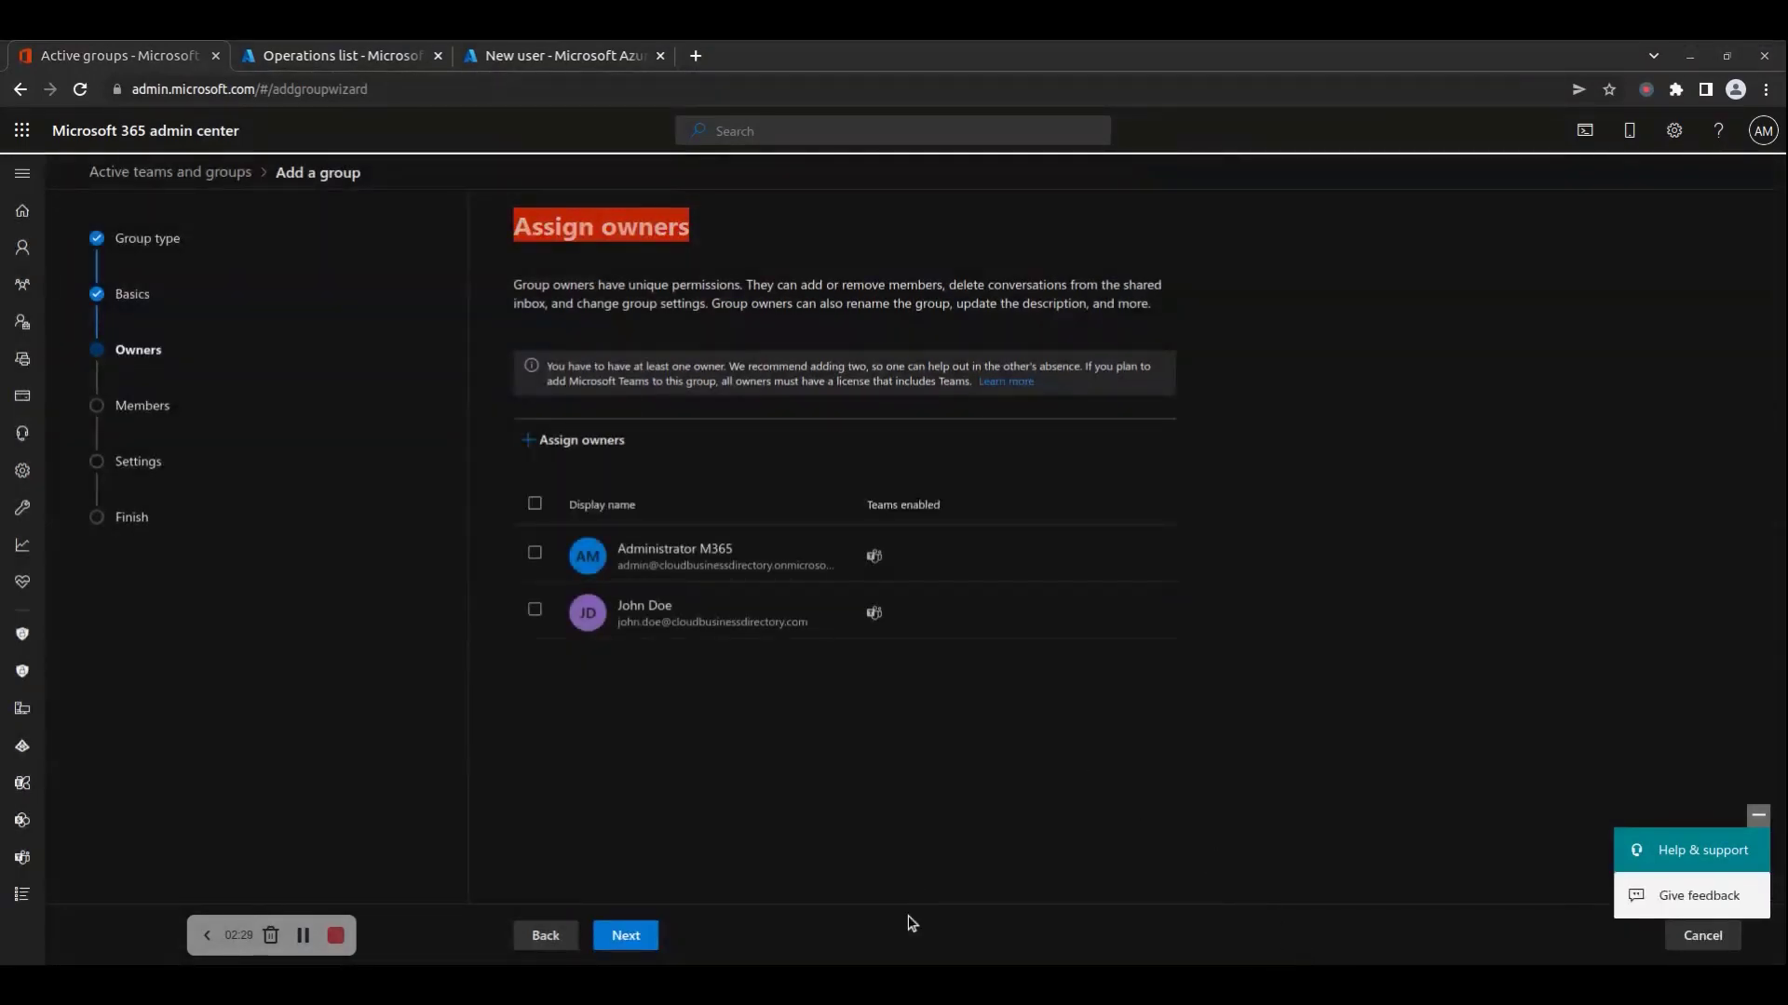
click(631, 939)
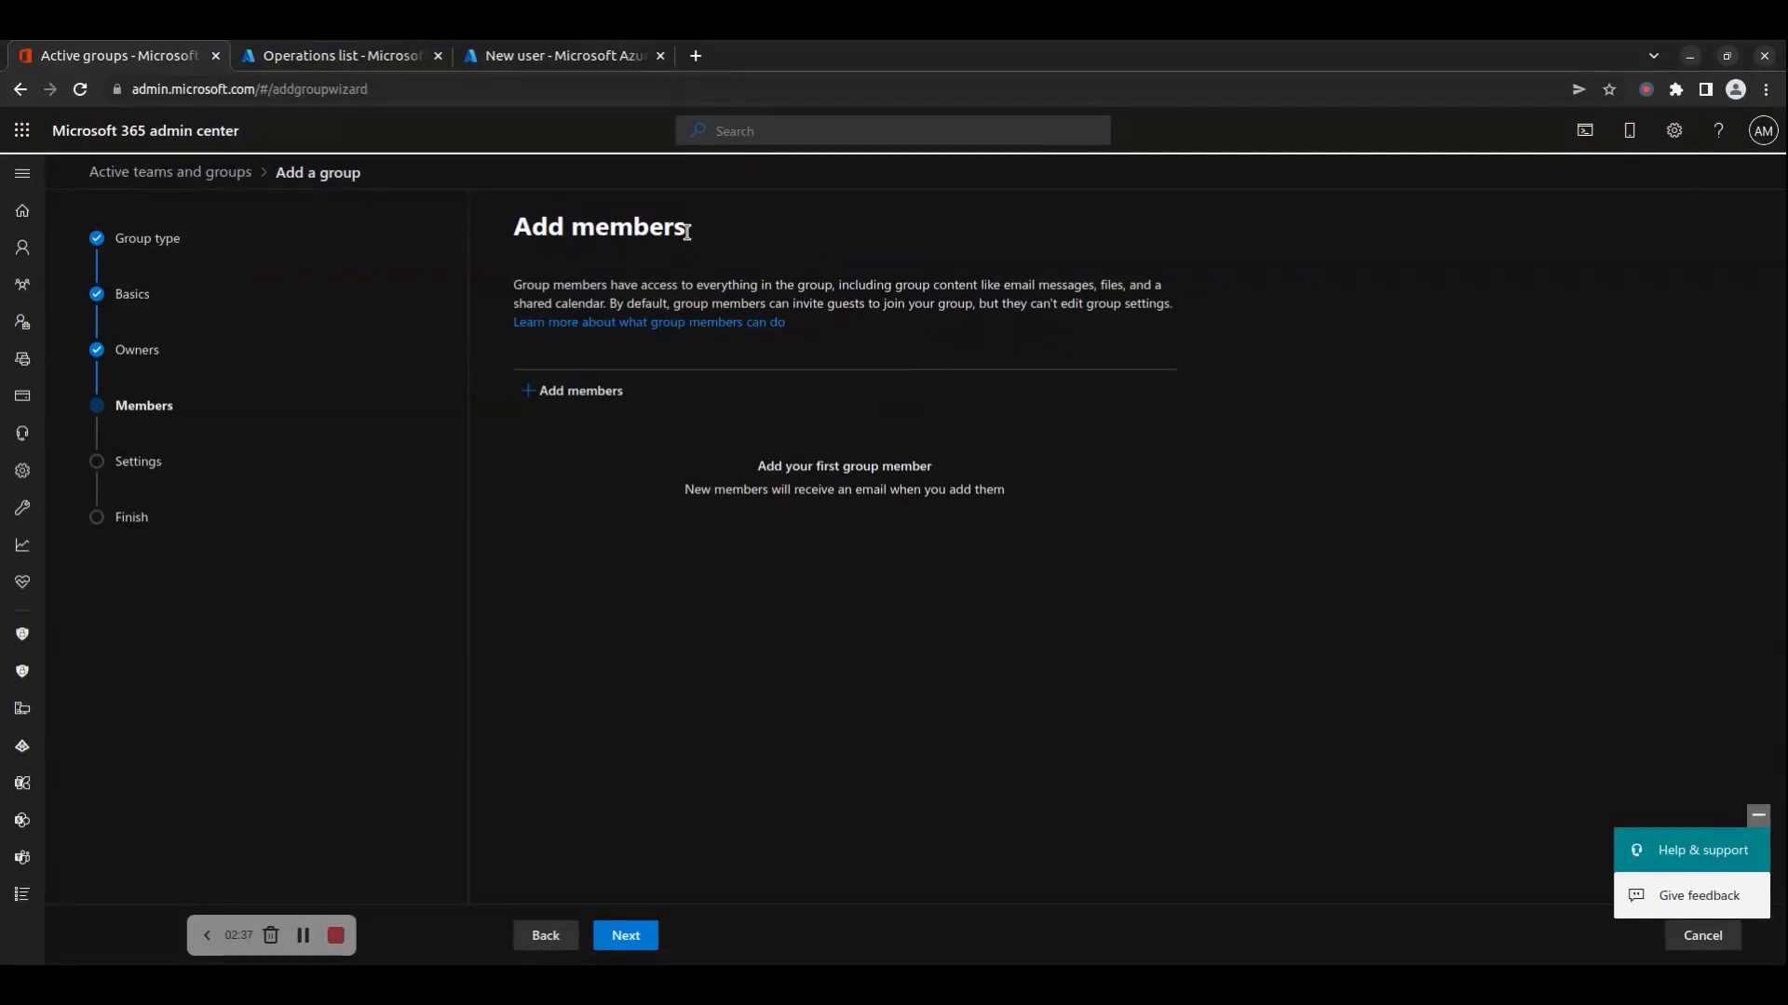
Add the seventh and eighth listed users as group members and continue to the group settings
drag(684, 256, 494, 232)
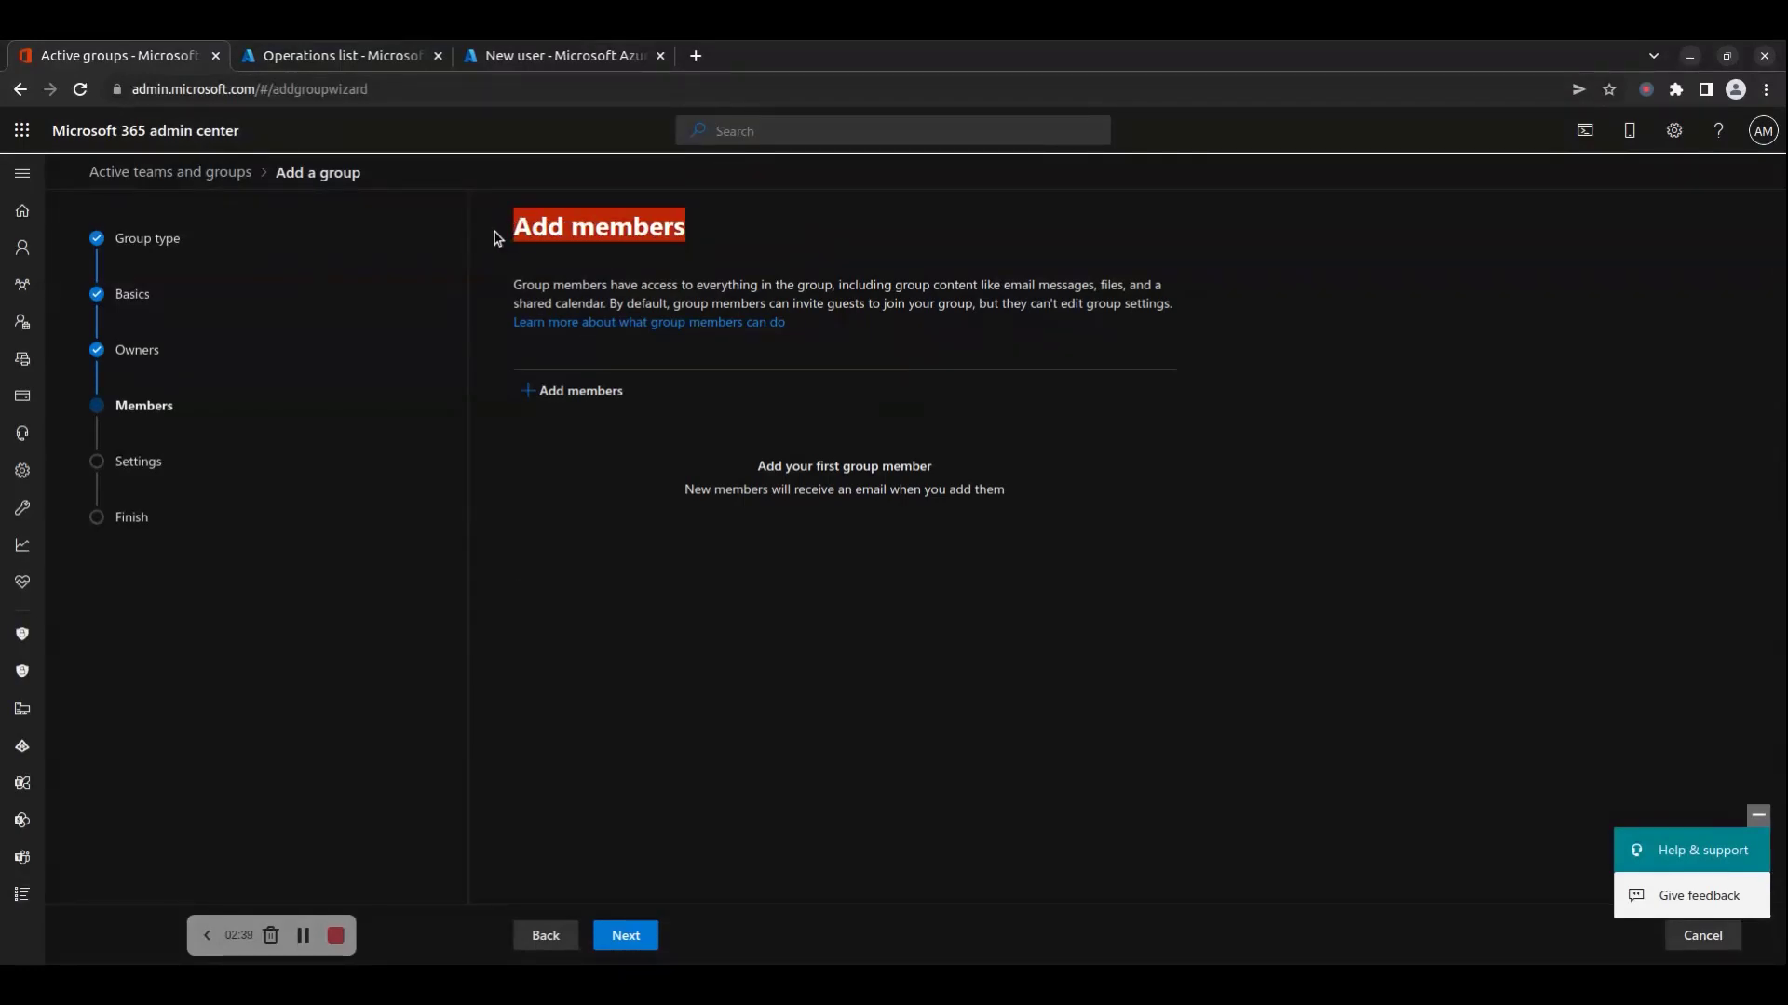
click(575, 408)
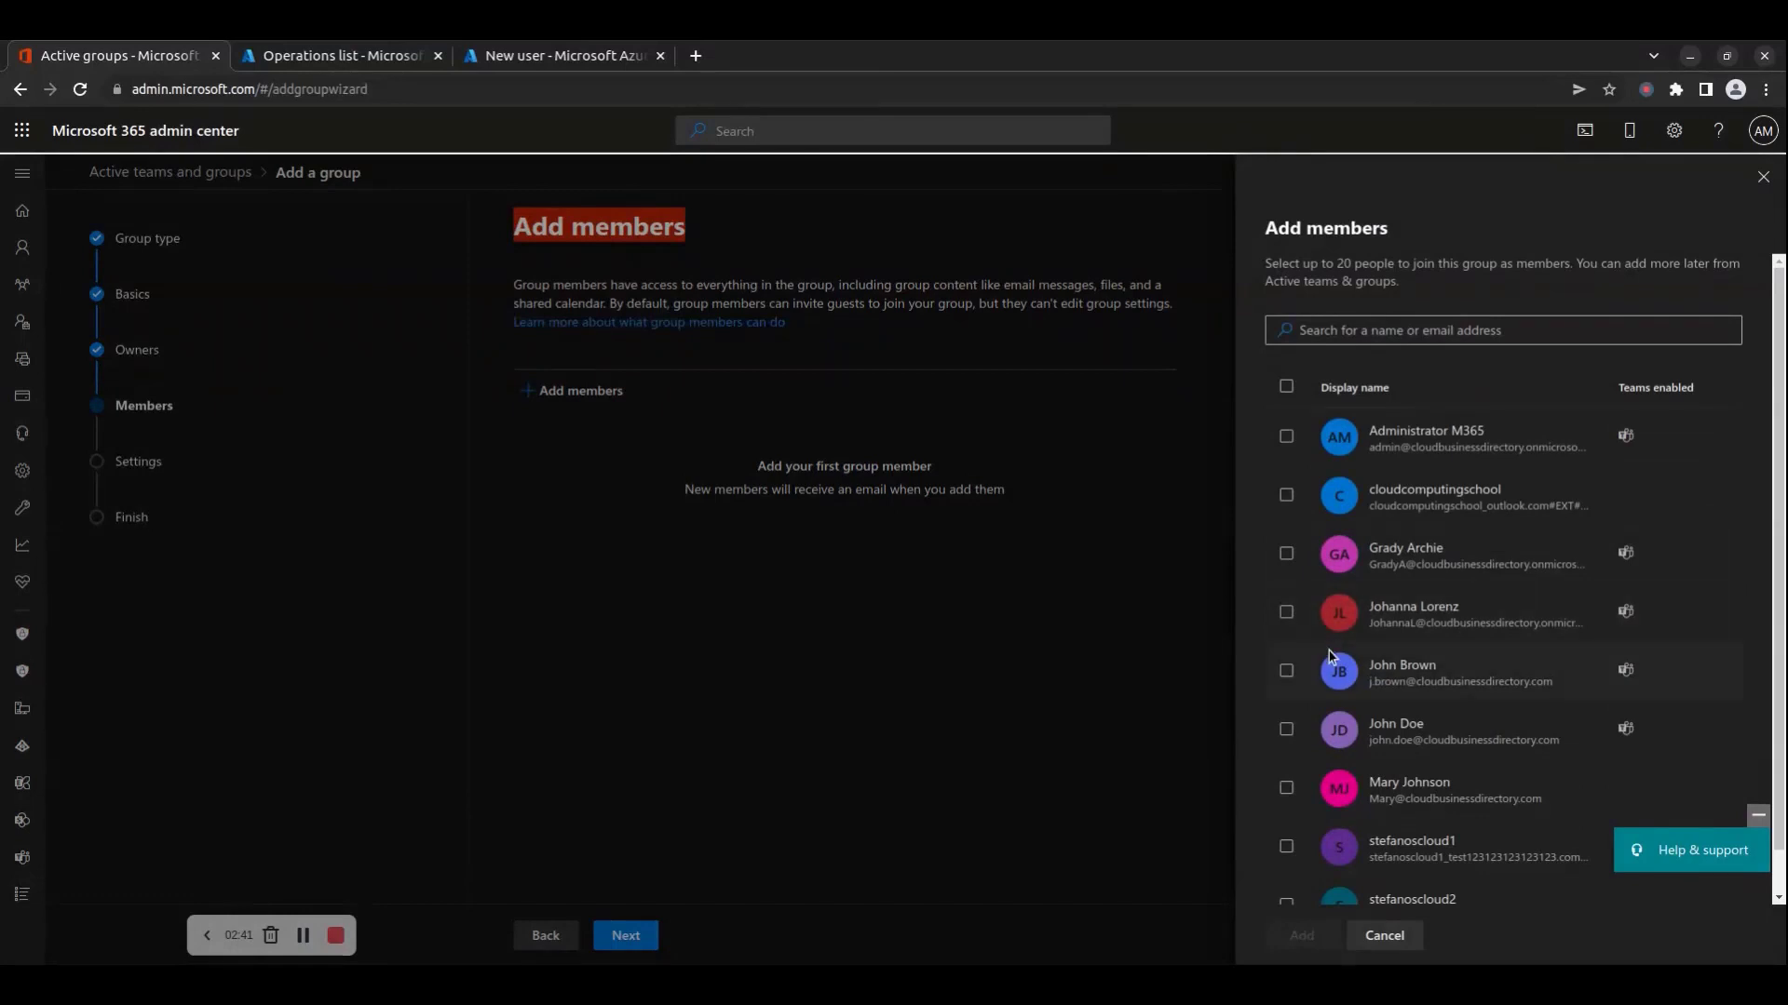
click(1286, 788)
click(1286, 848)
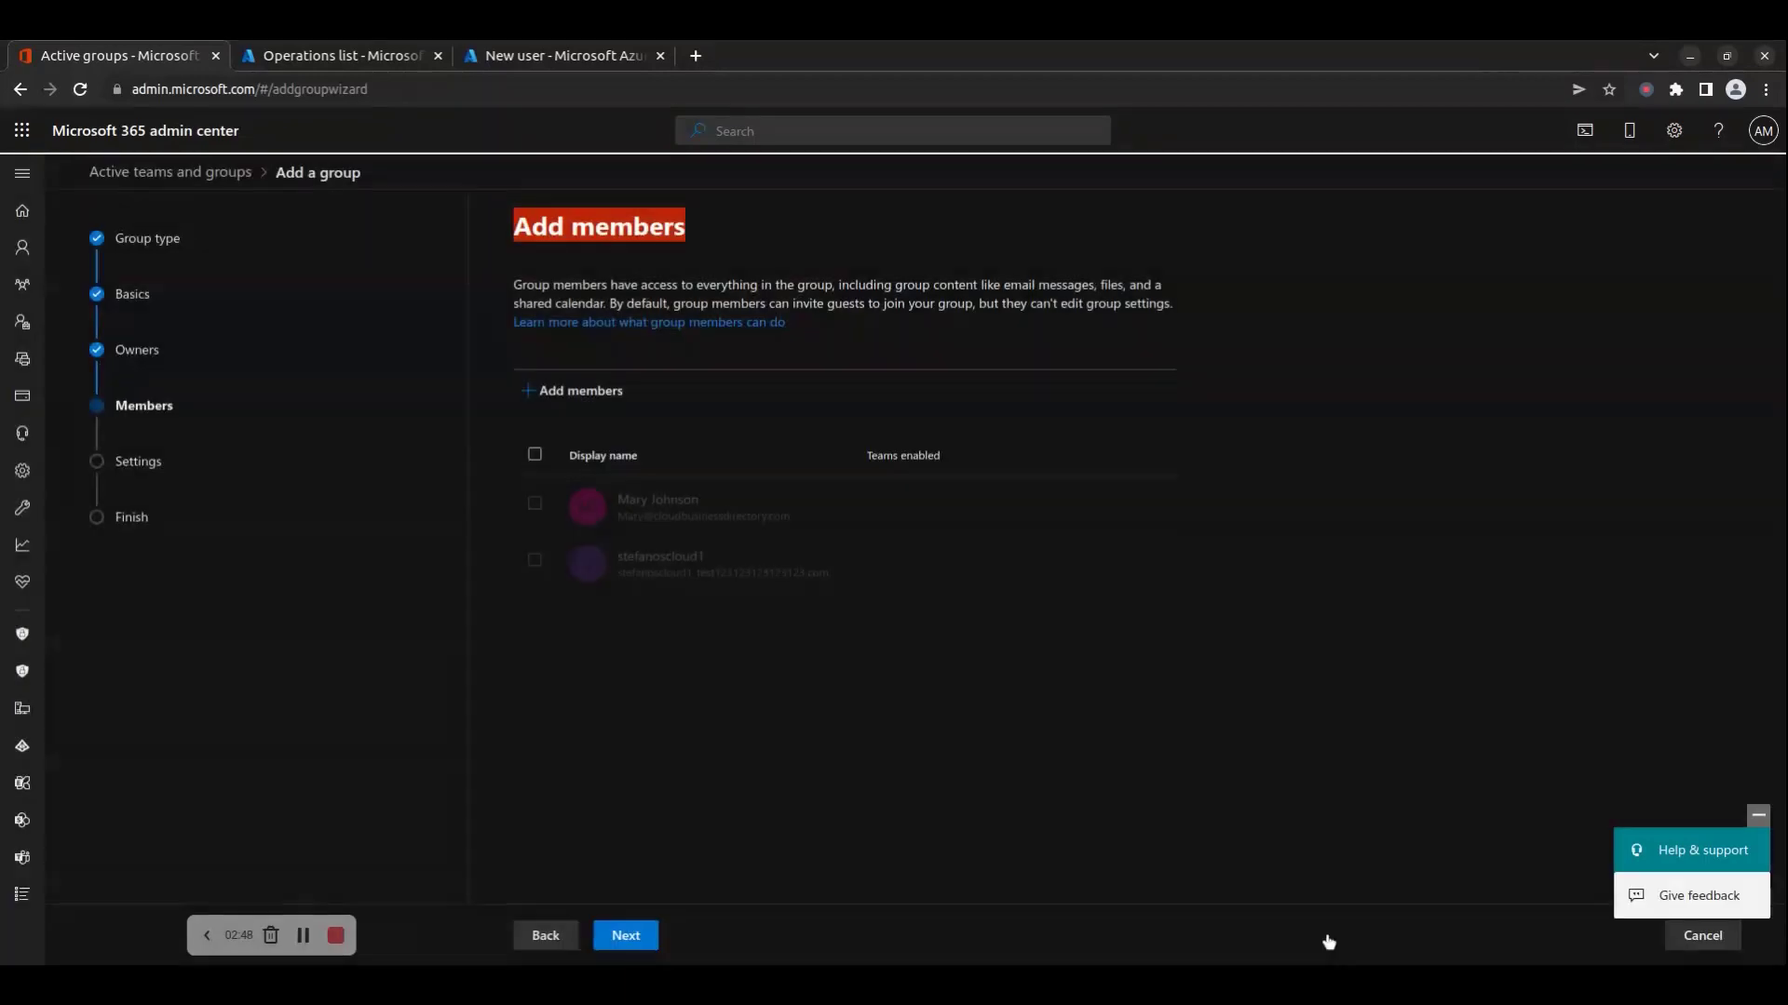
click(1325, 942)
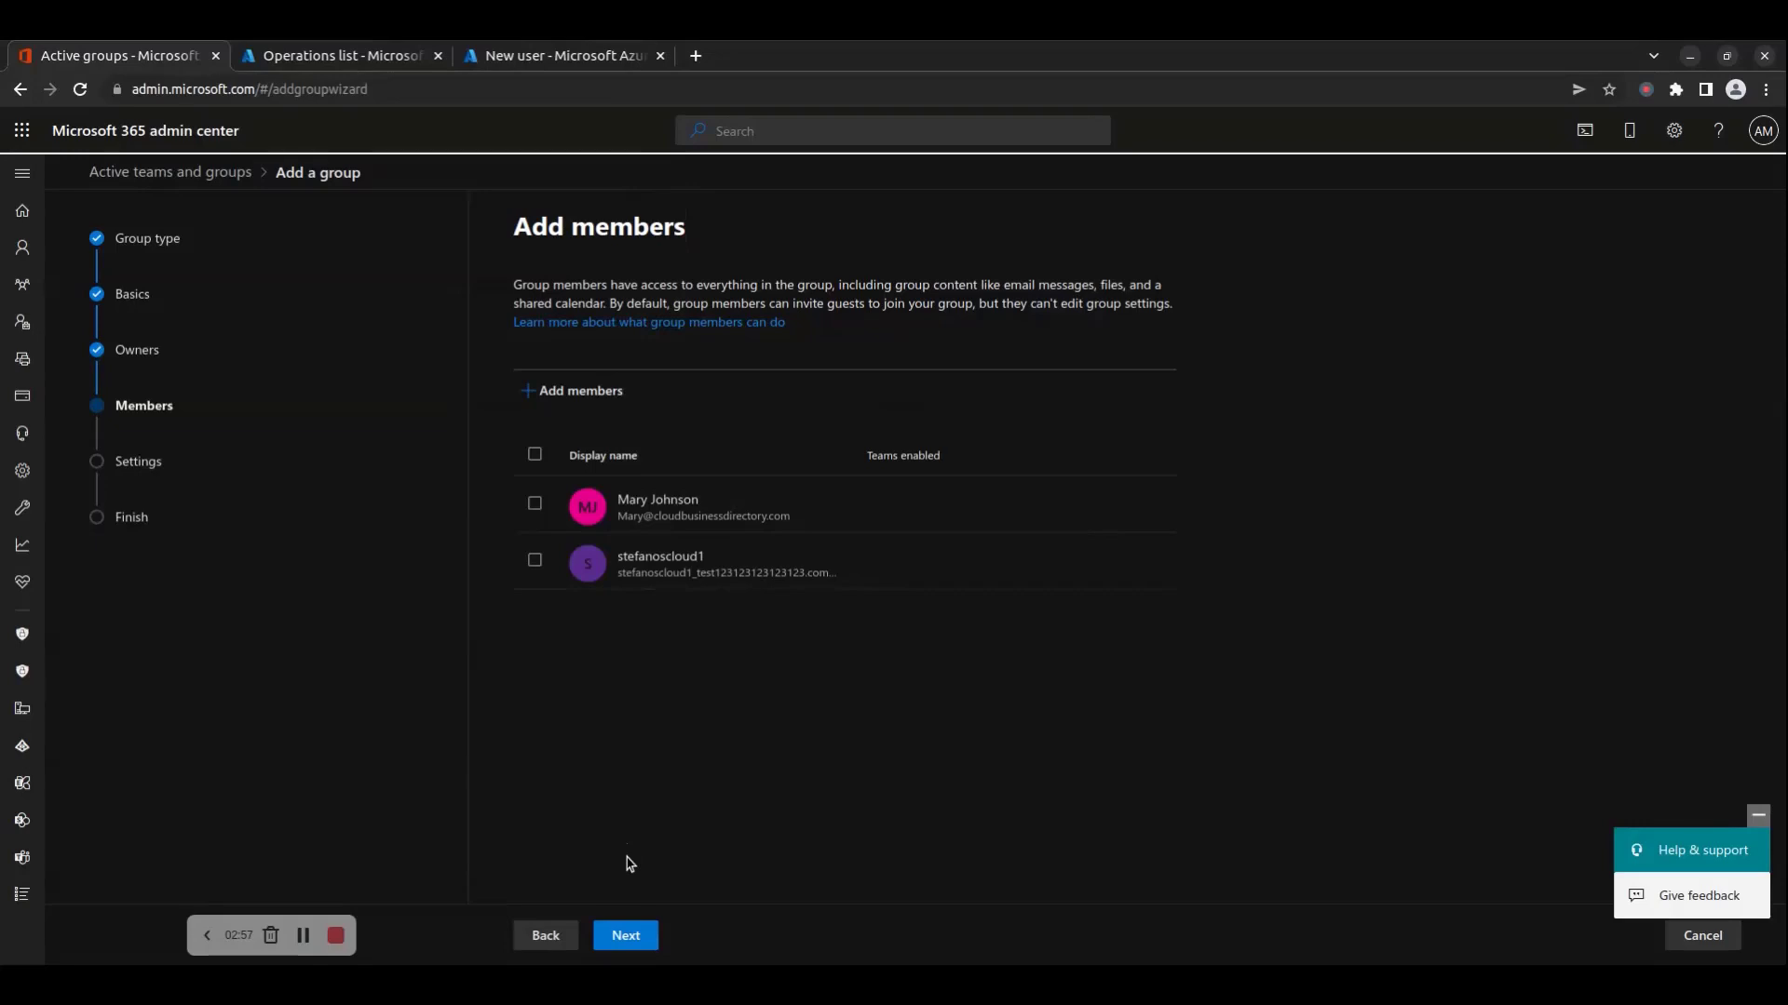
click(627, 938)
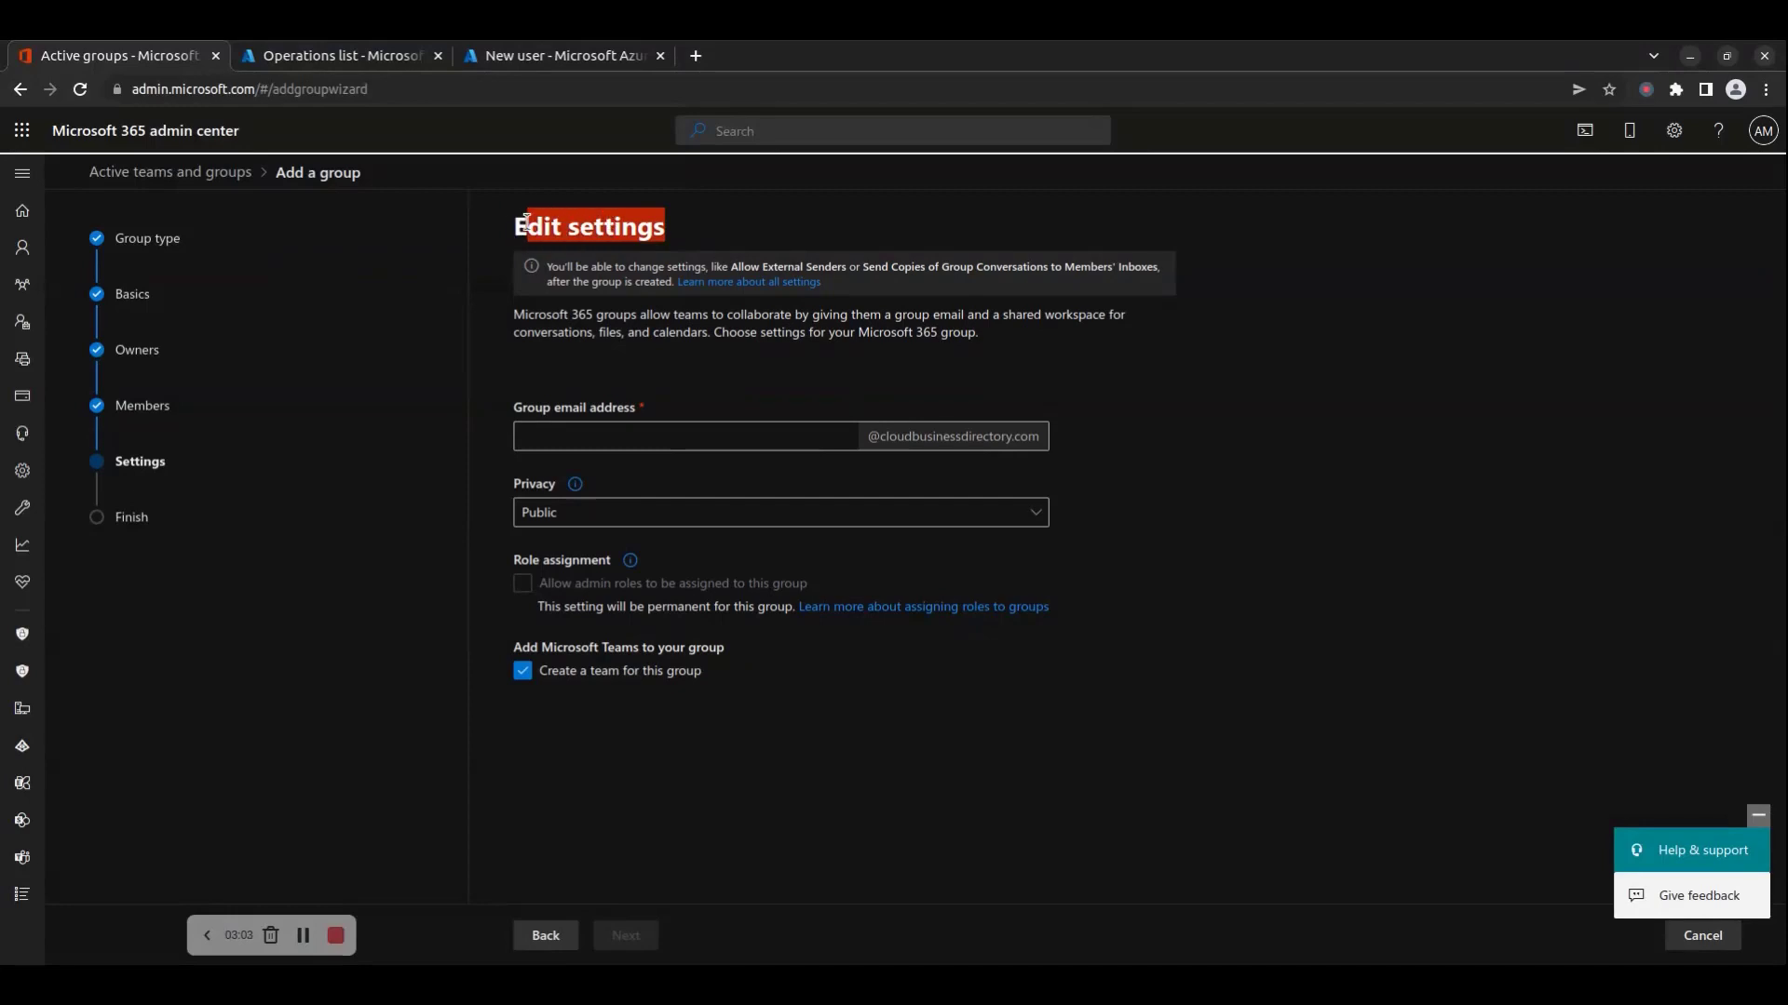
Set the local part of the group email address to test02 and the privacy to Private
click(650, 441)
text(te)
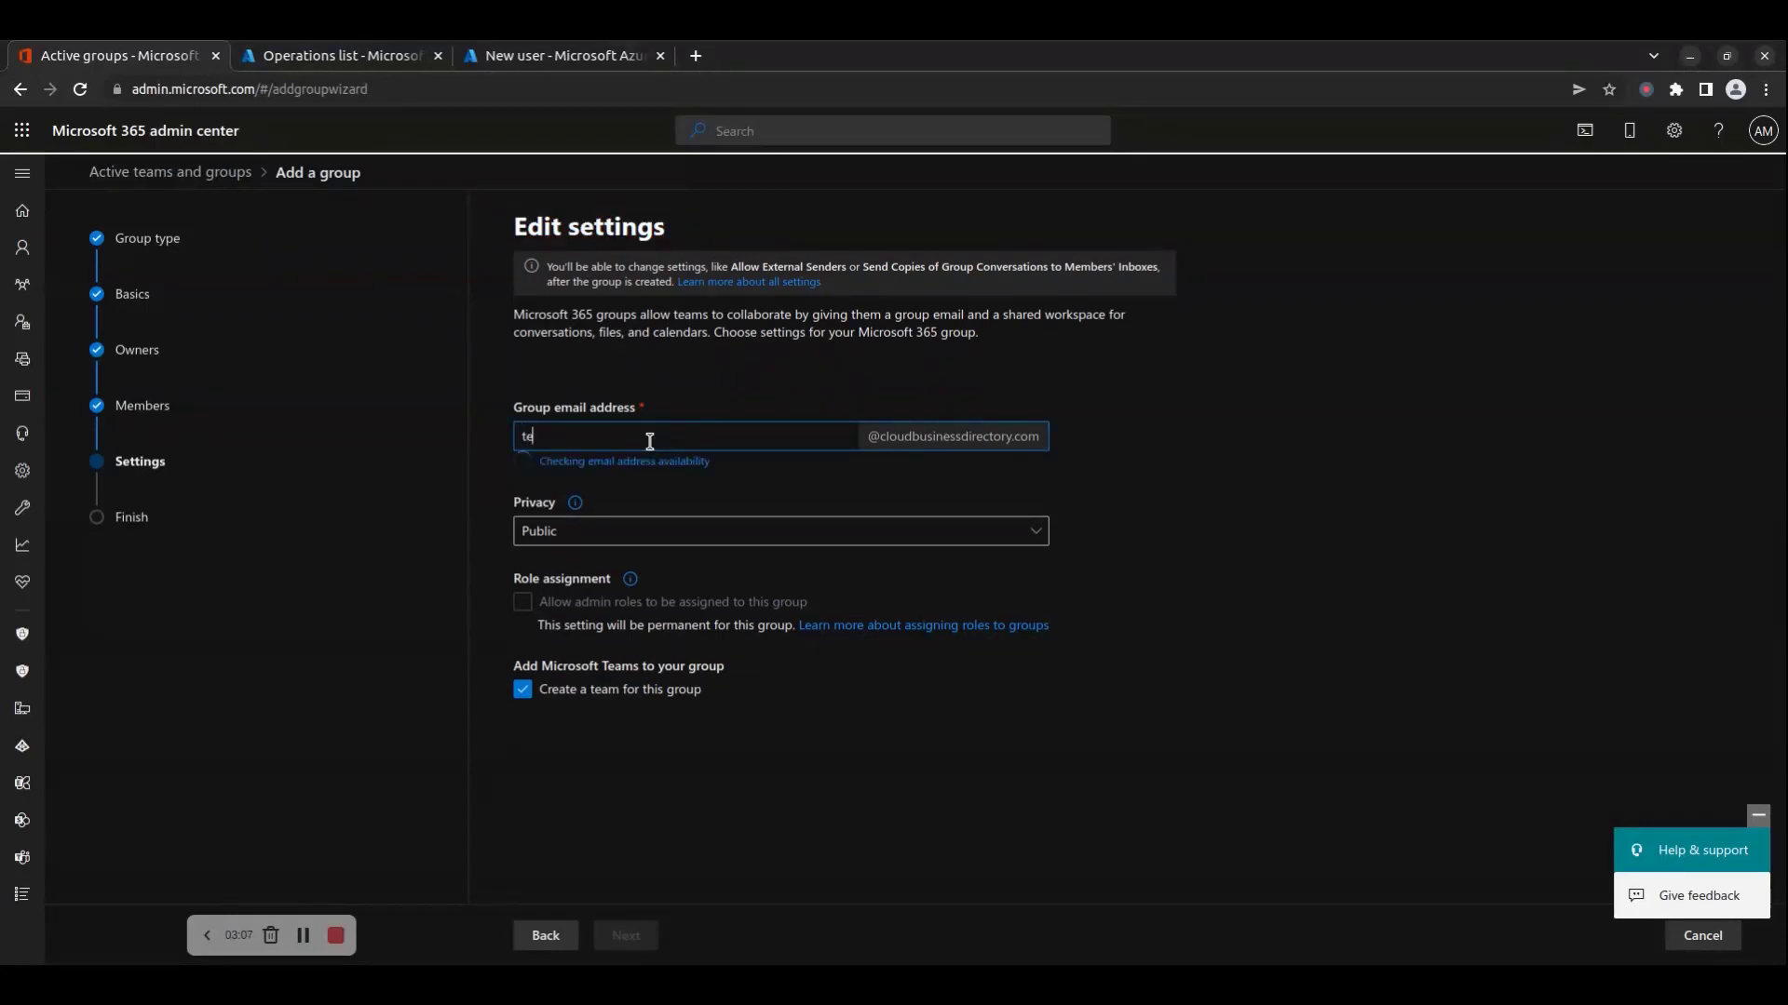
text(st02)
mouse_move(582, 505)
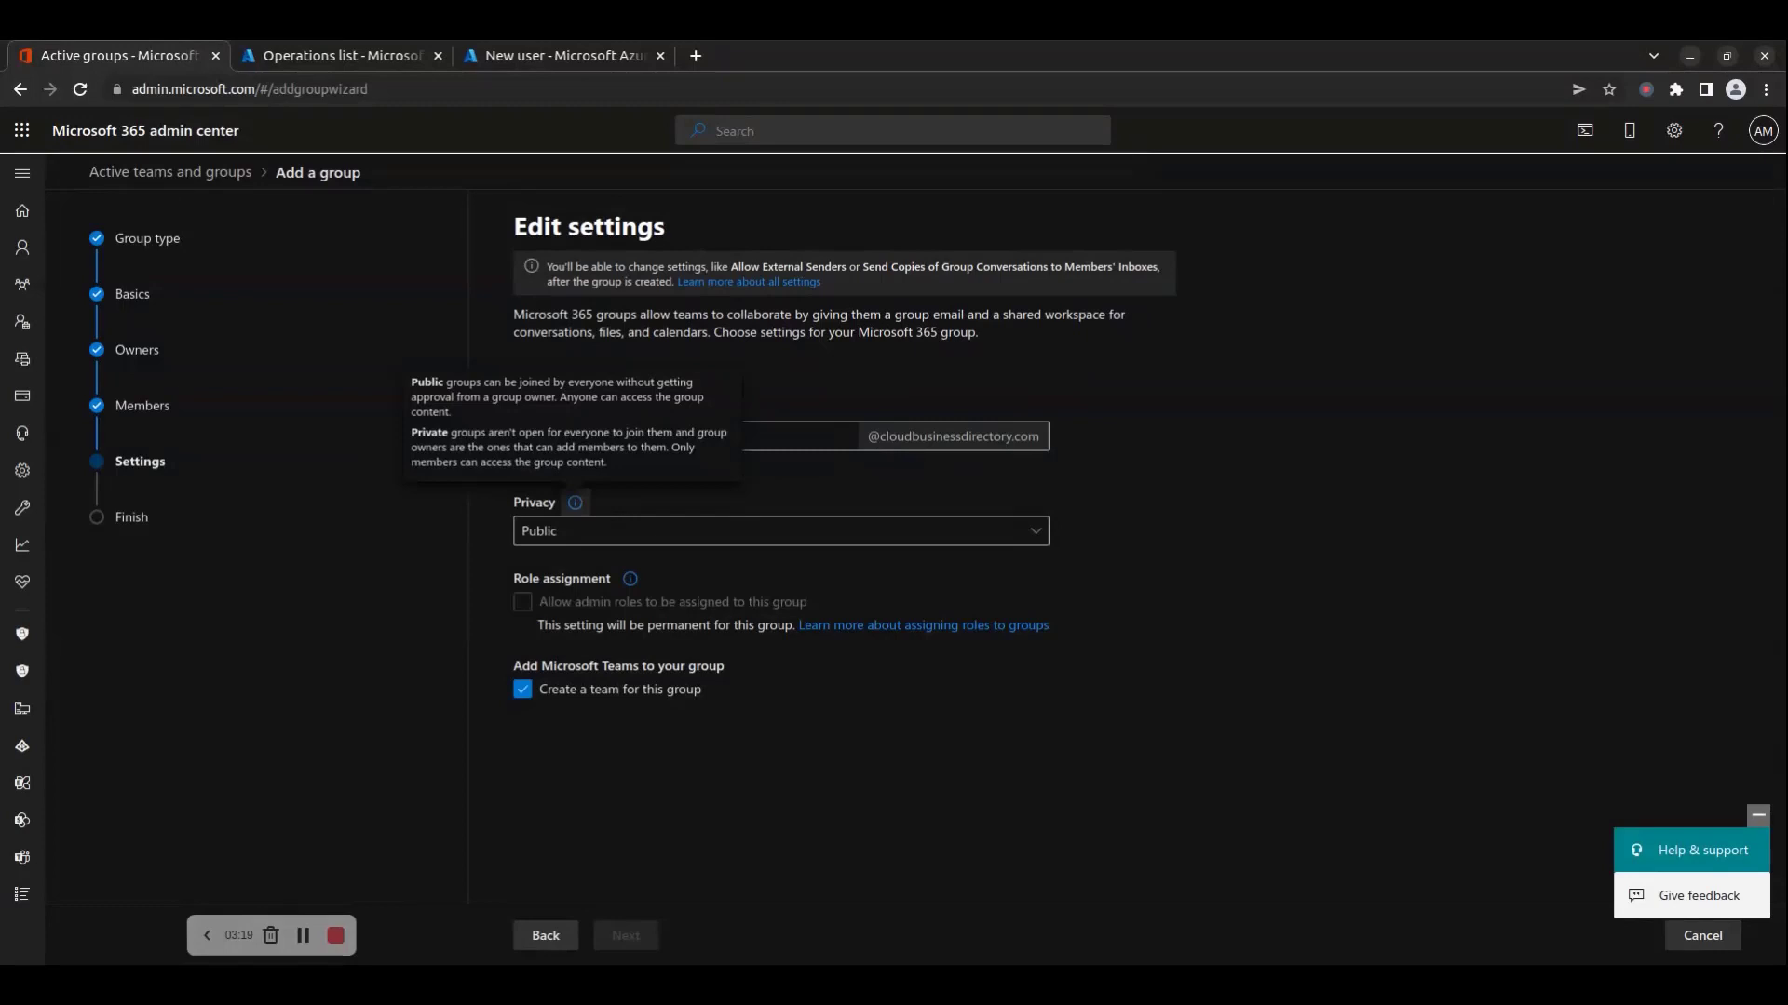
click(576, 538)
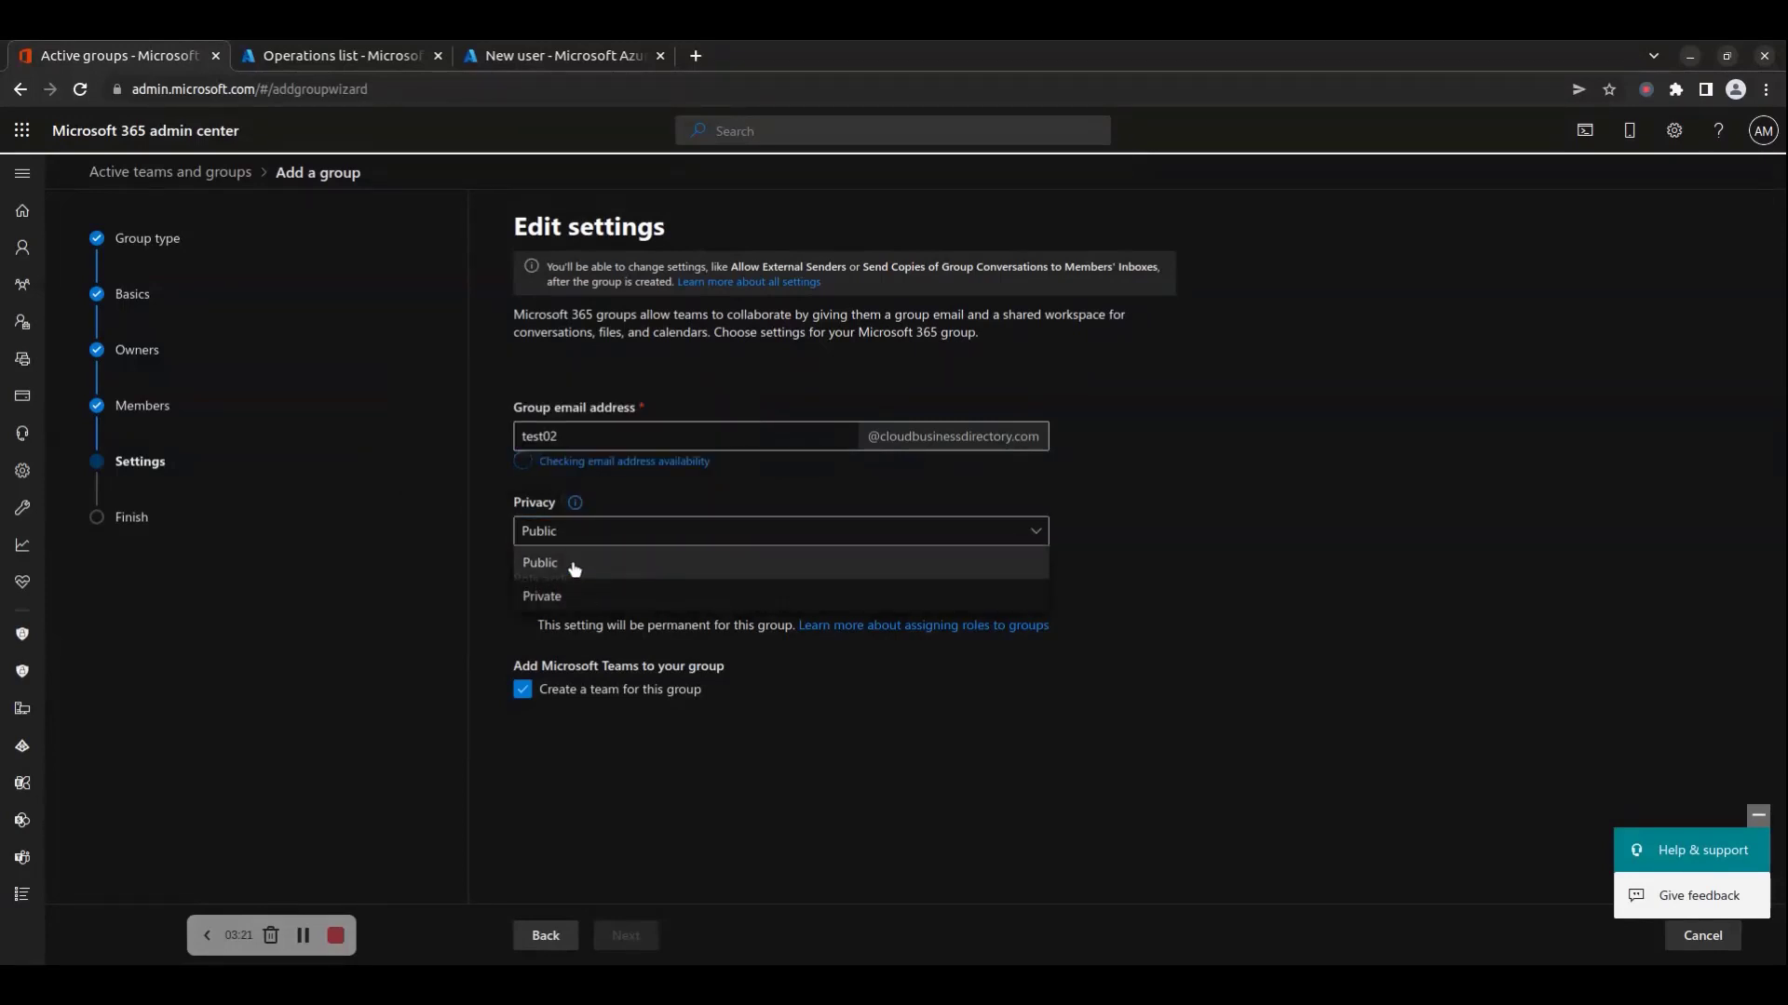
click(575, 596)
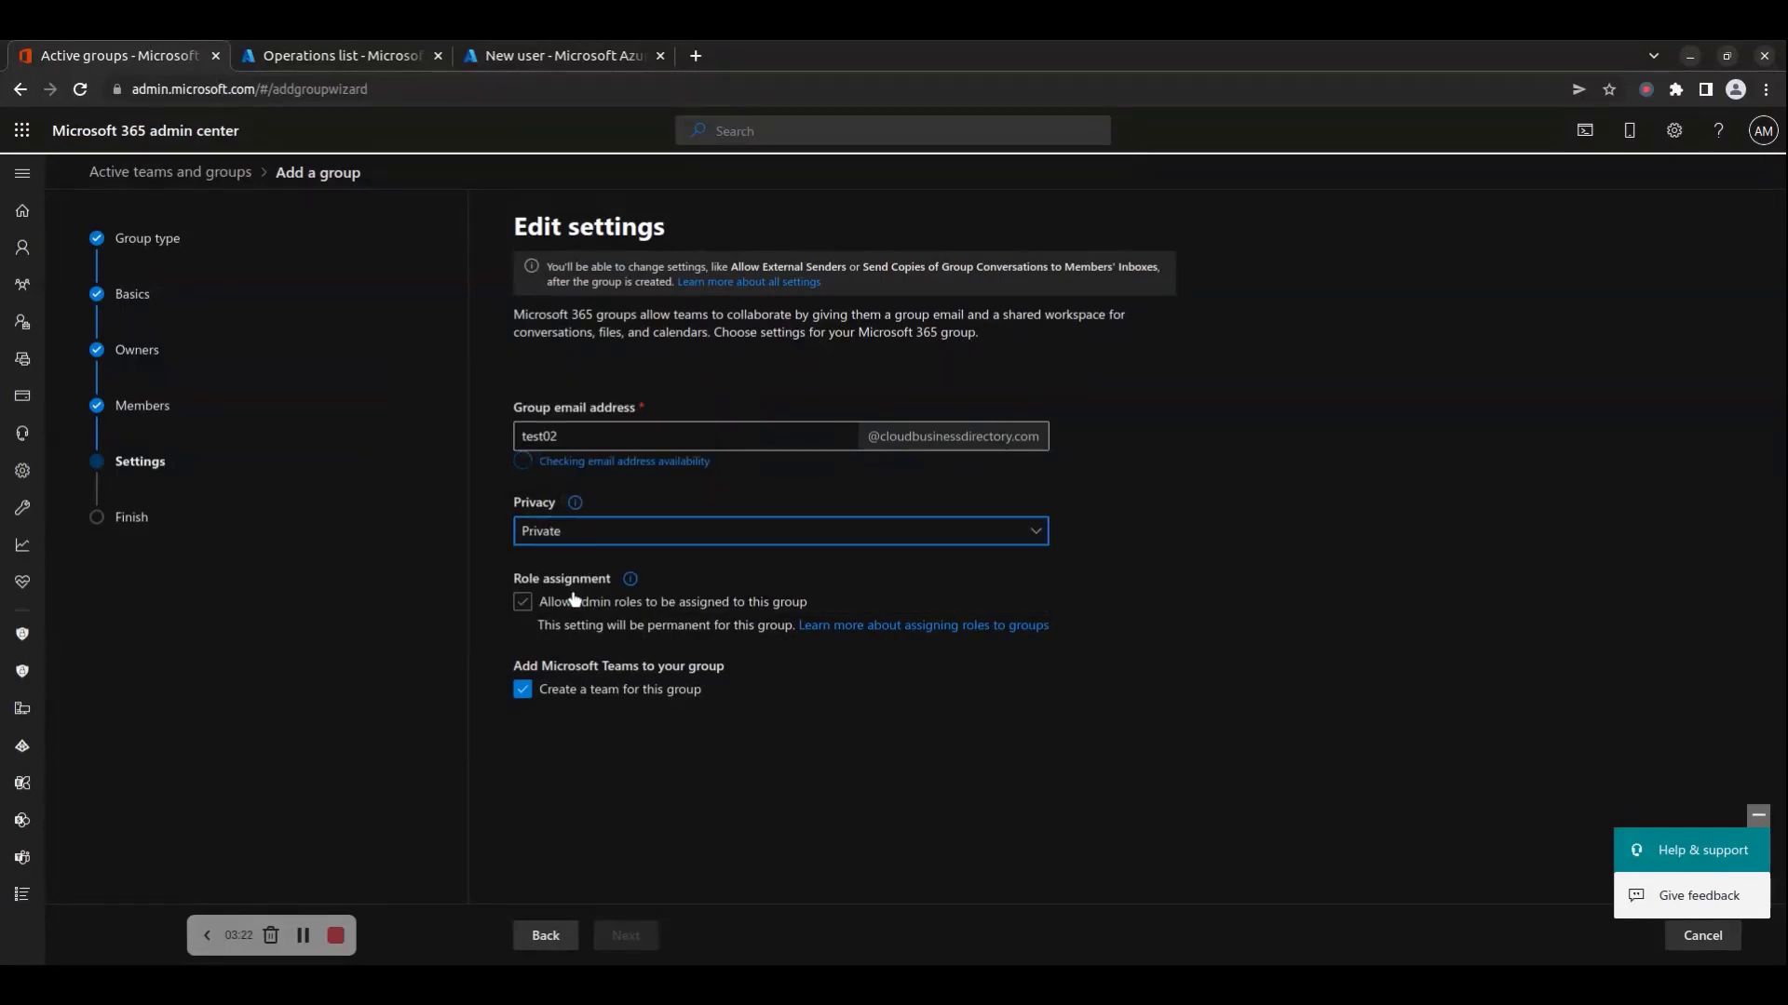
Allow admin roles to be assigned to the group, keep team creation enabled, and continue to the review
click(523, 604)
mouse_move(630, 581)
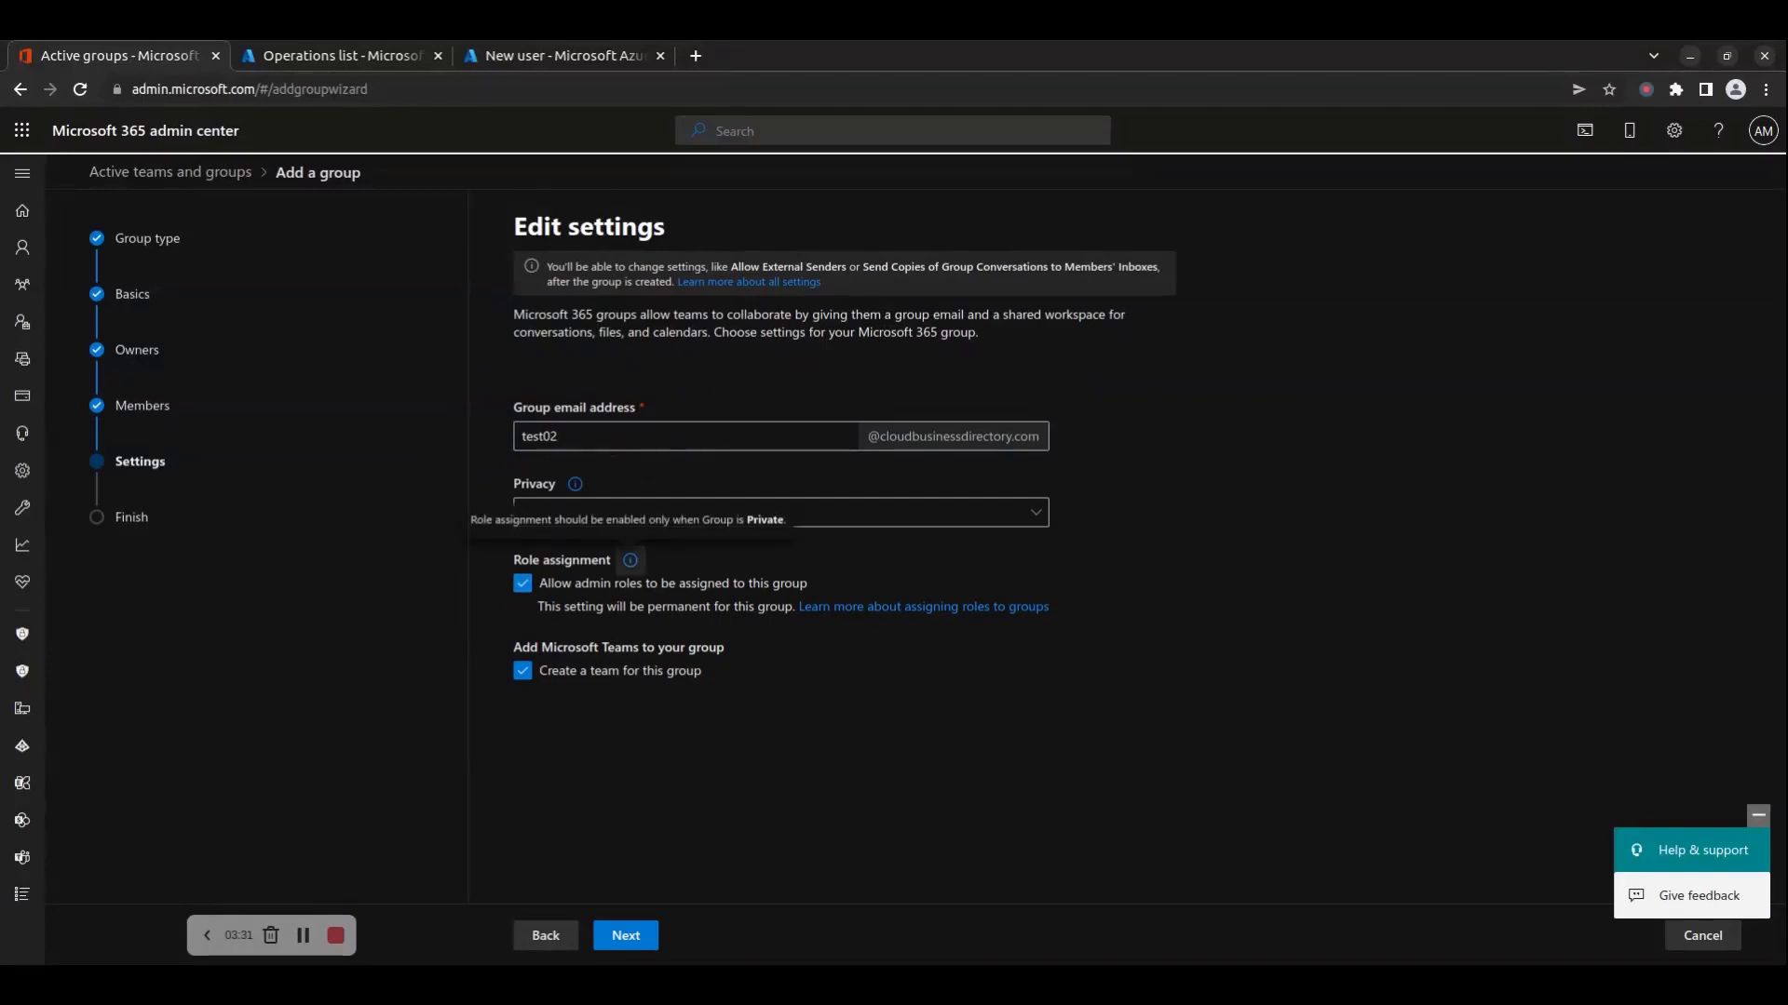
click(522, 677)
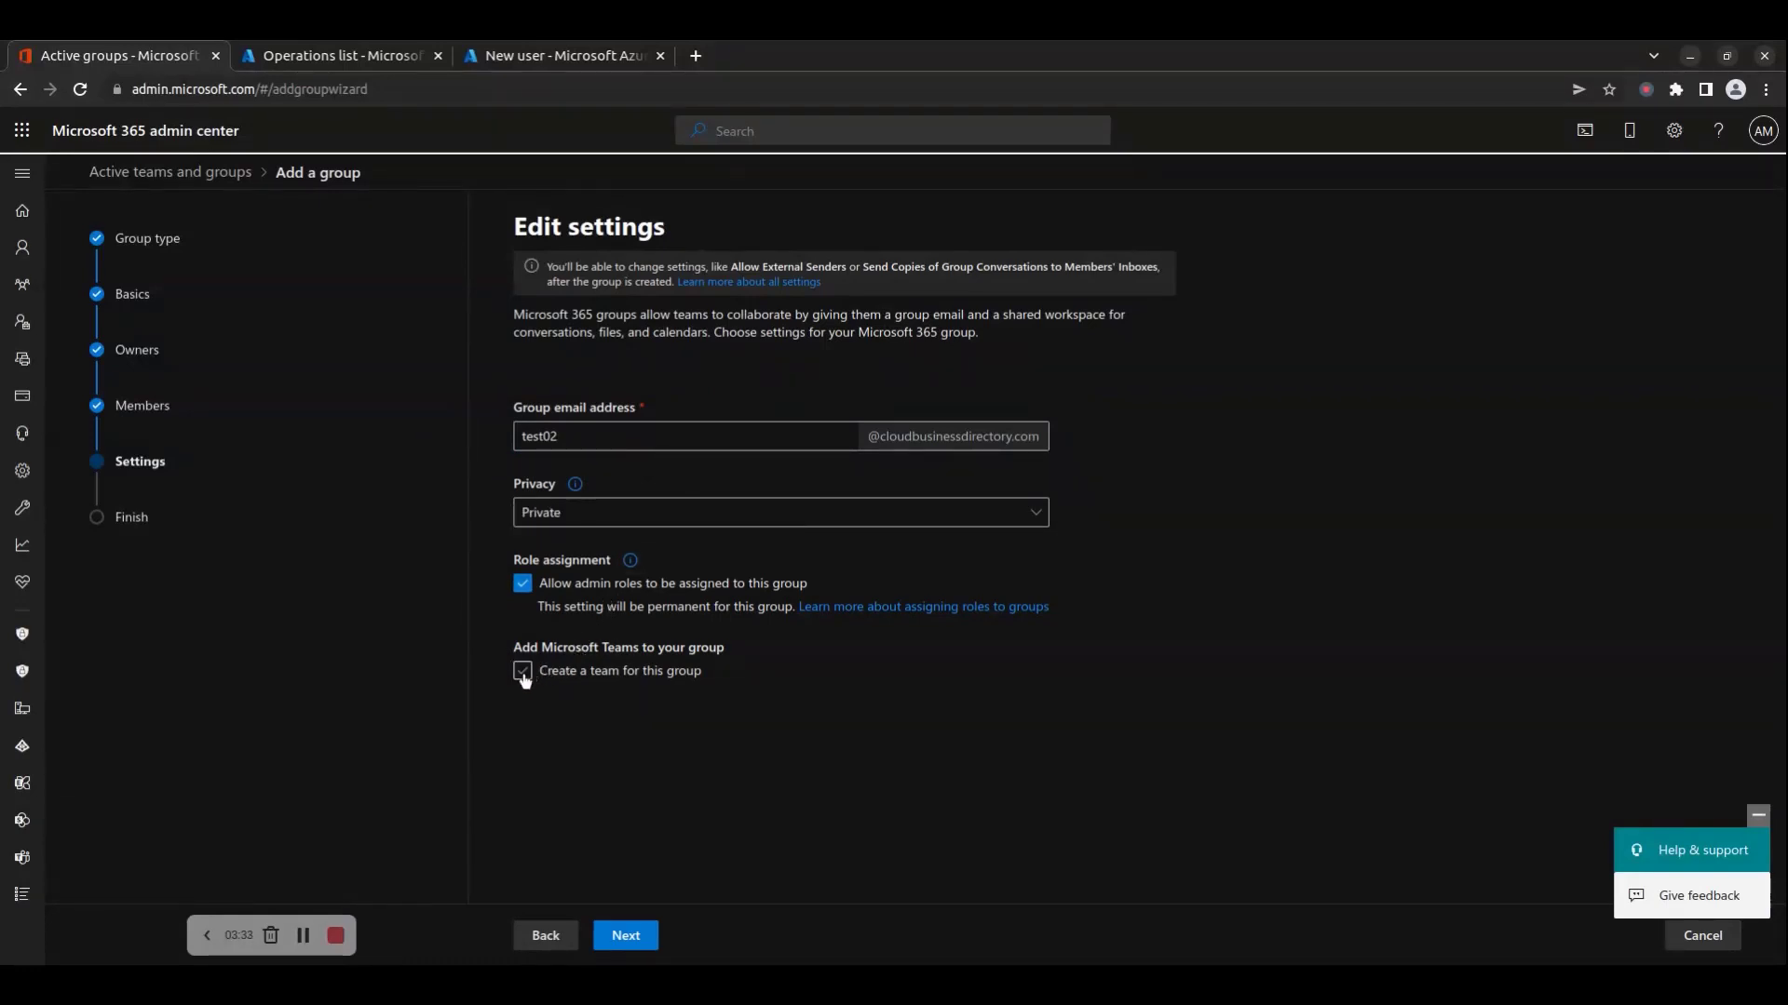
click(523, 677)
click(626, 942)
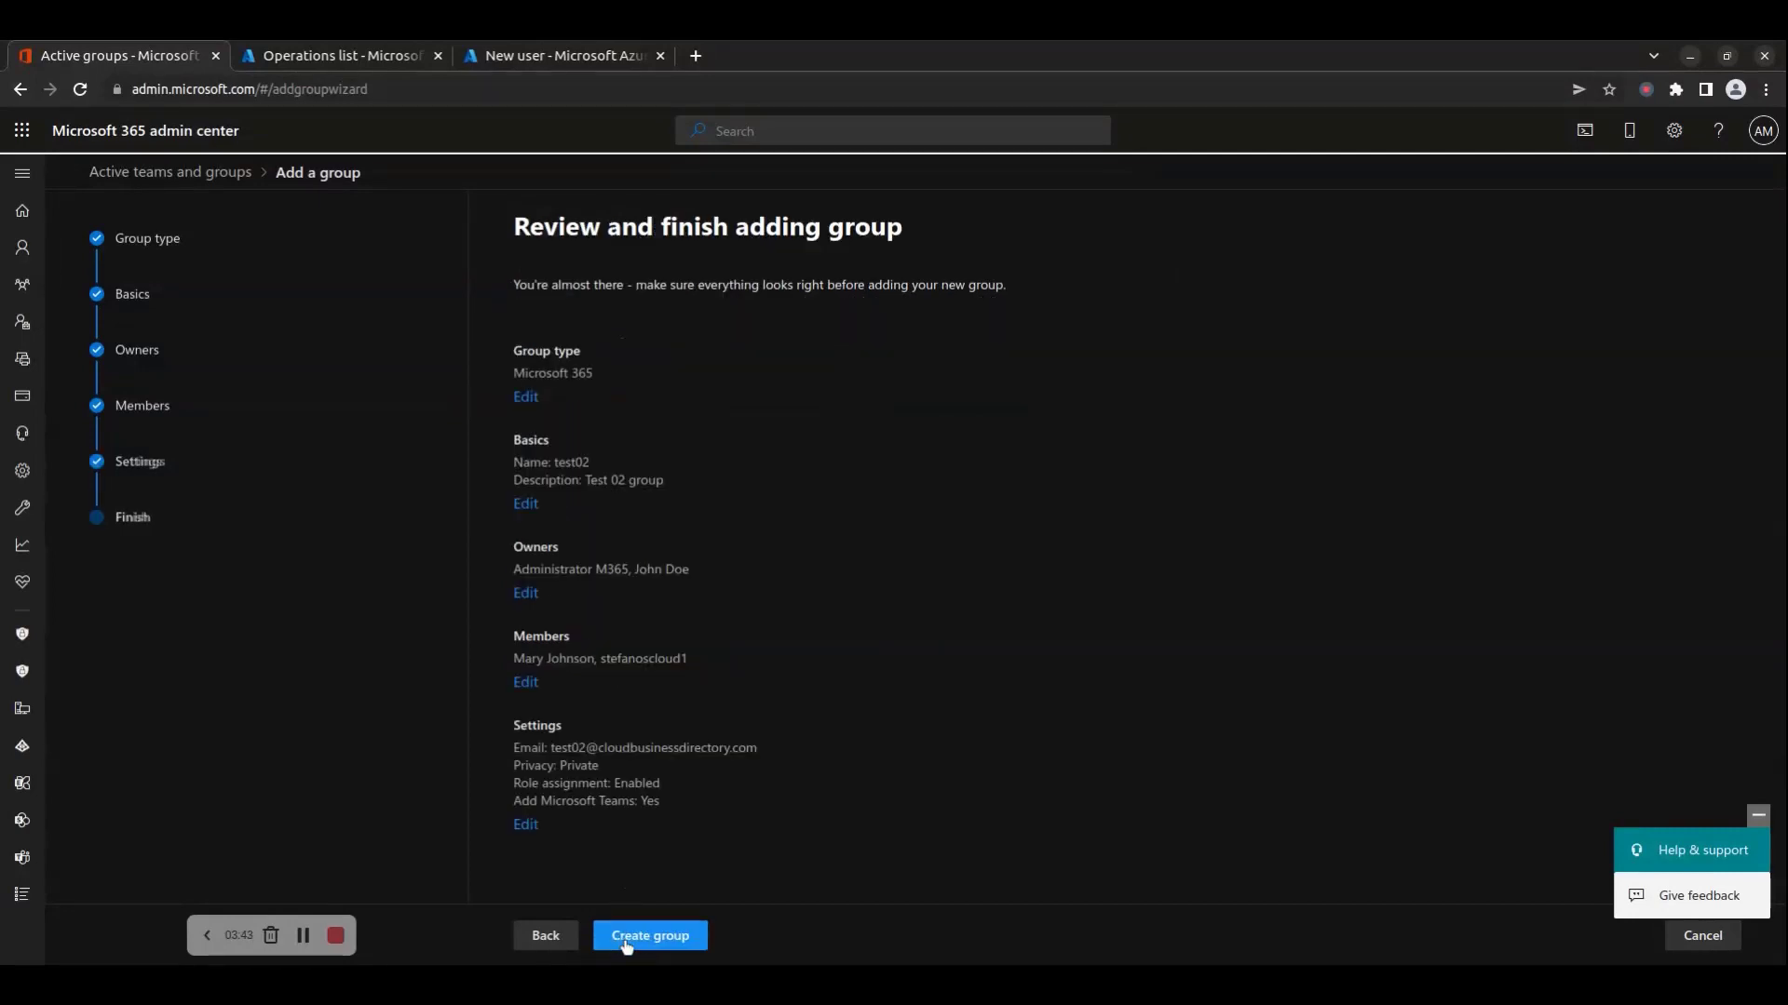
Create the group after checking its summary, and return to the list of active teams and groups
drag(902, 232, 511, 228)
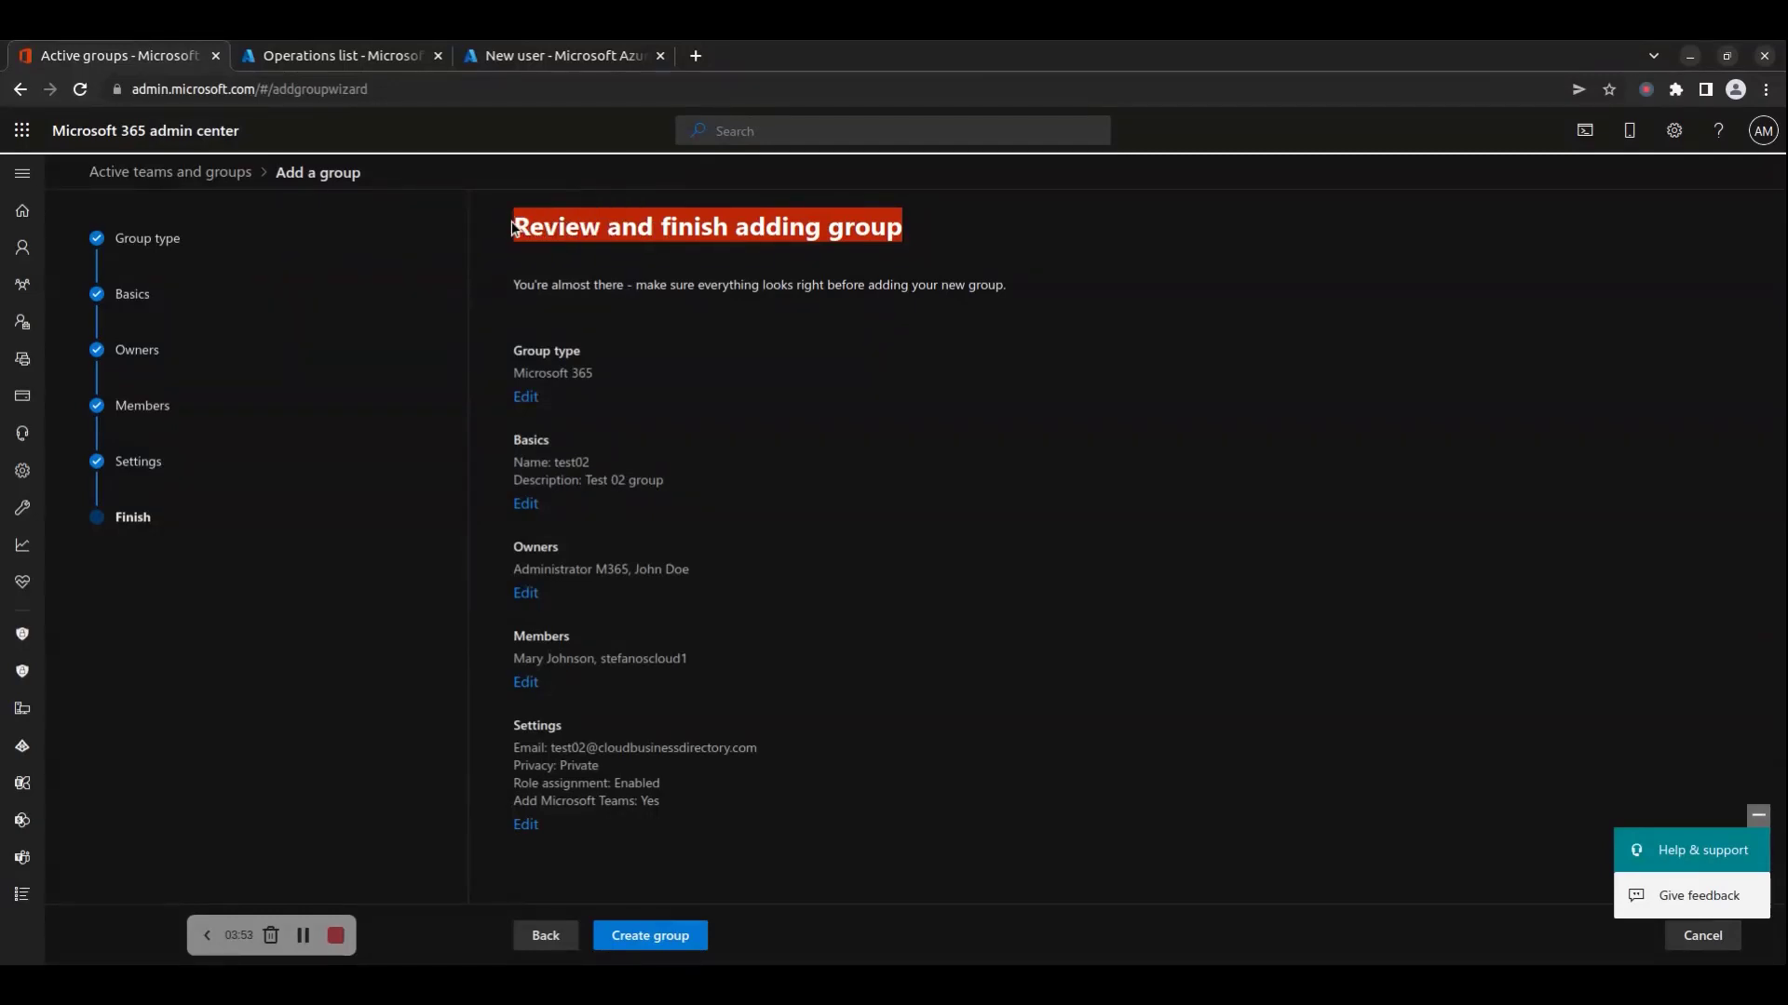
click(589, 286)
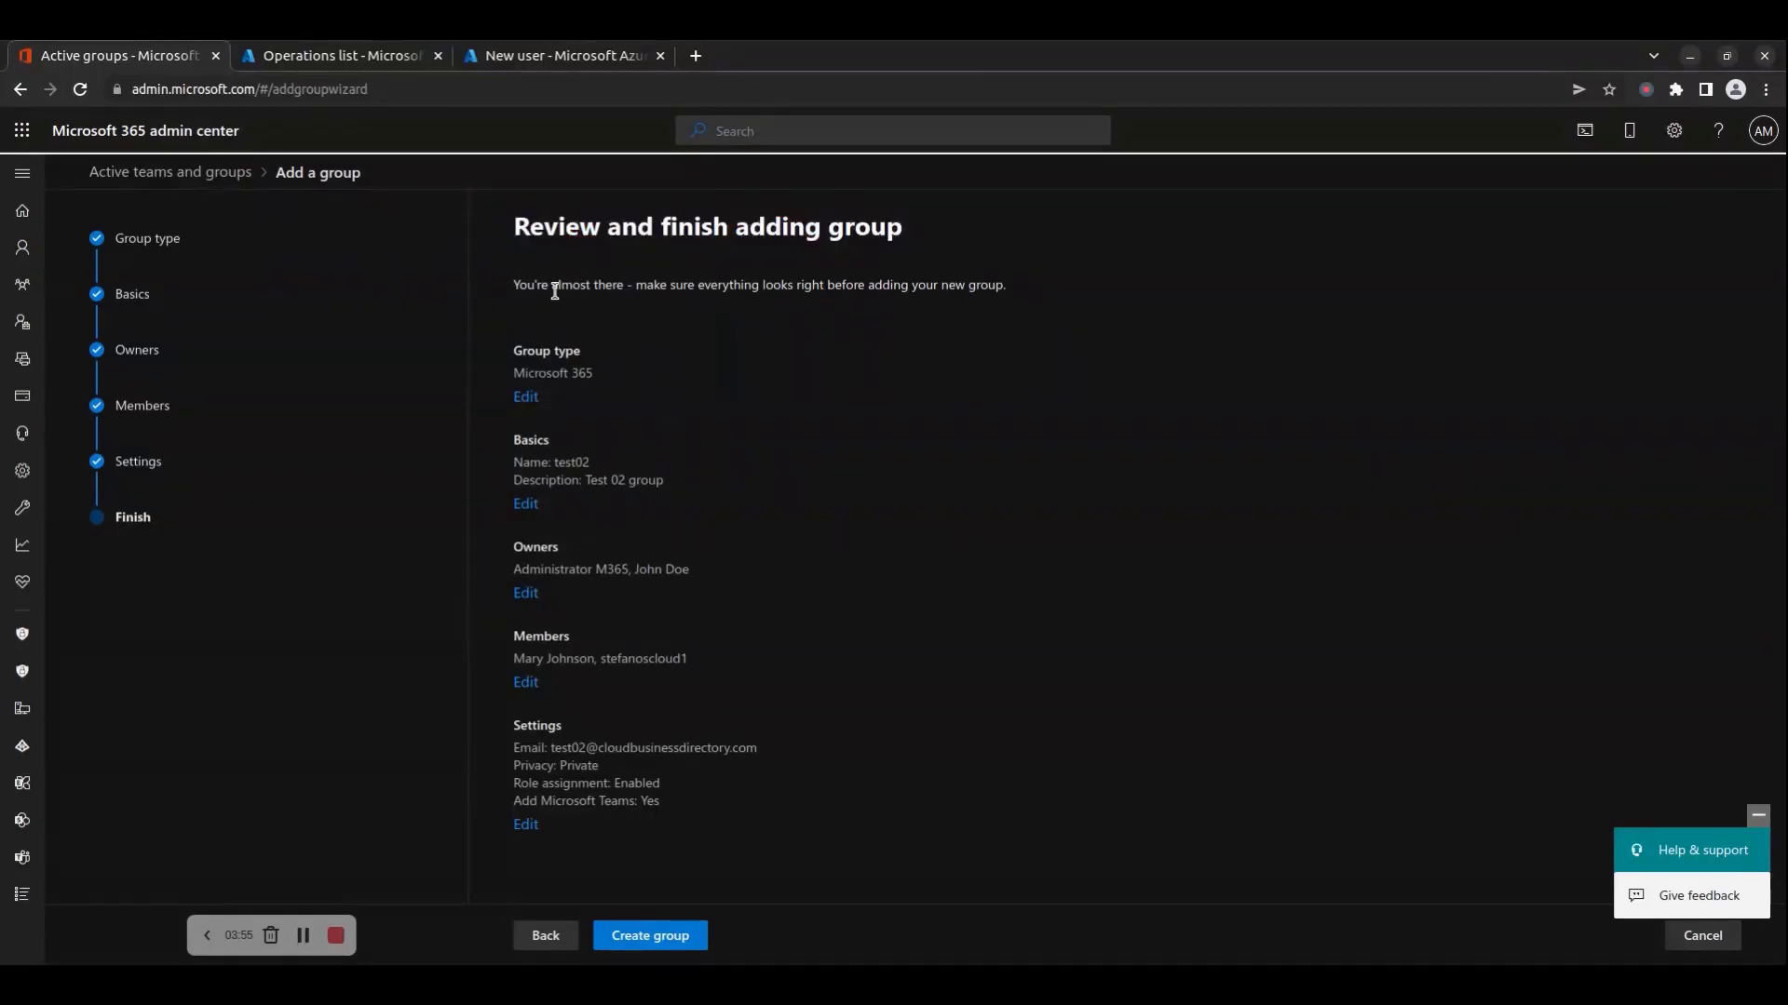
drag(519, 285, 962, 850)
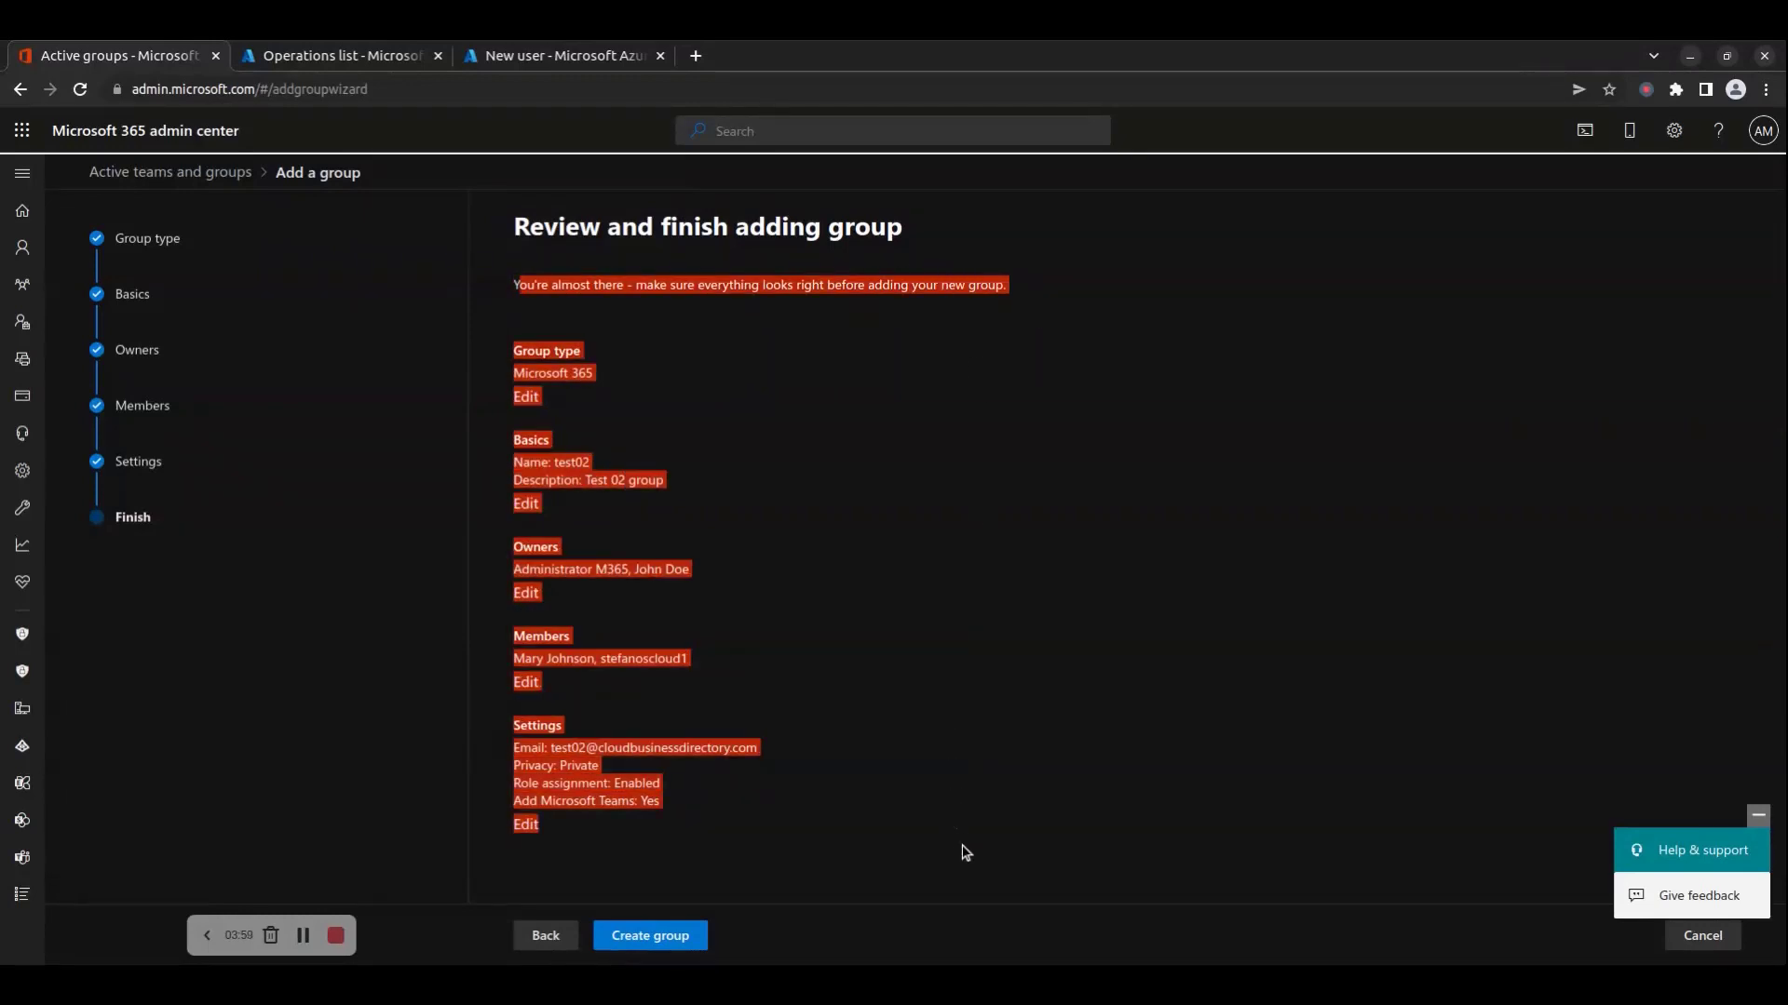
click(649, 936)
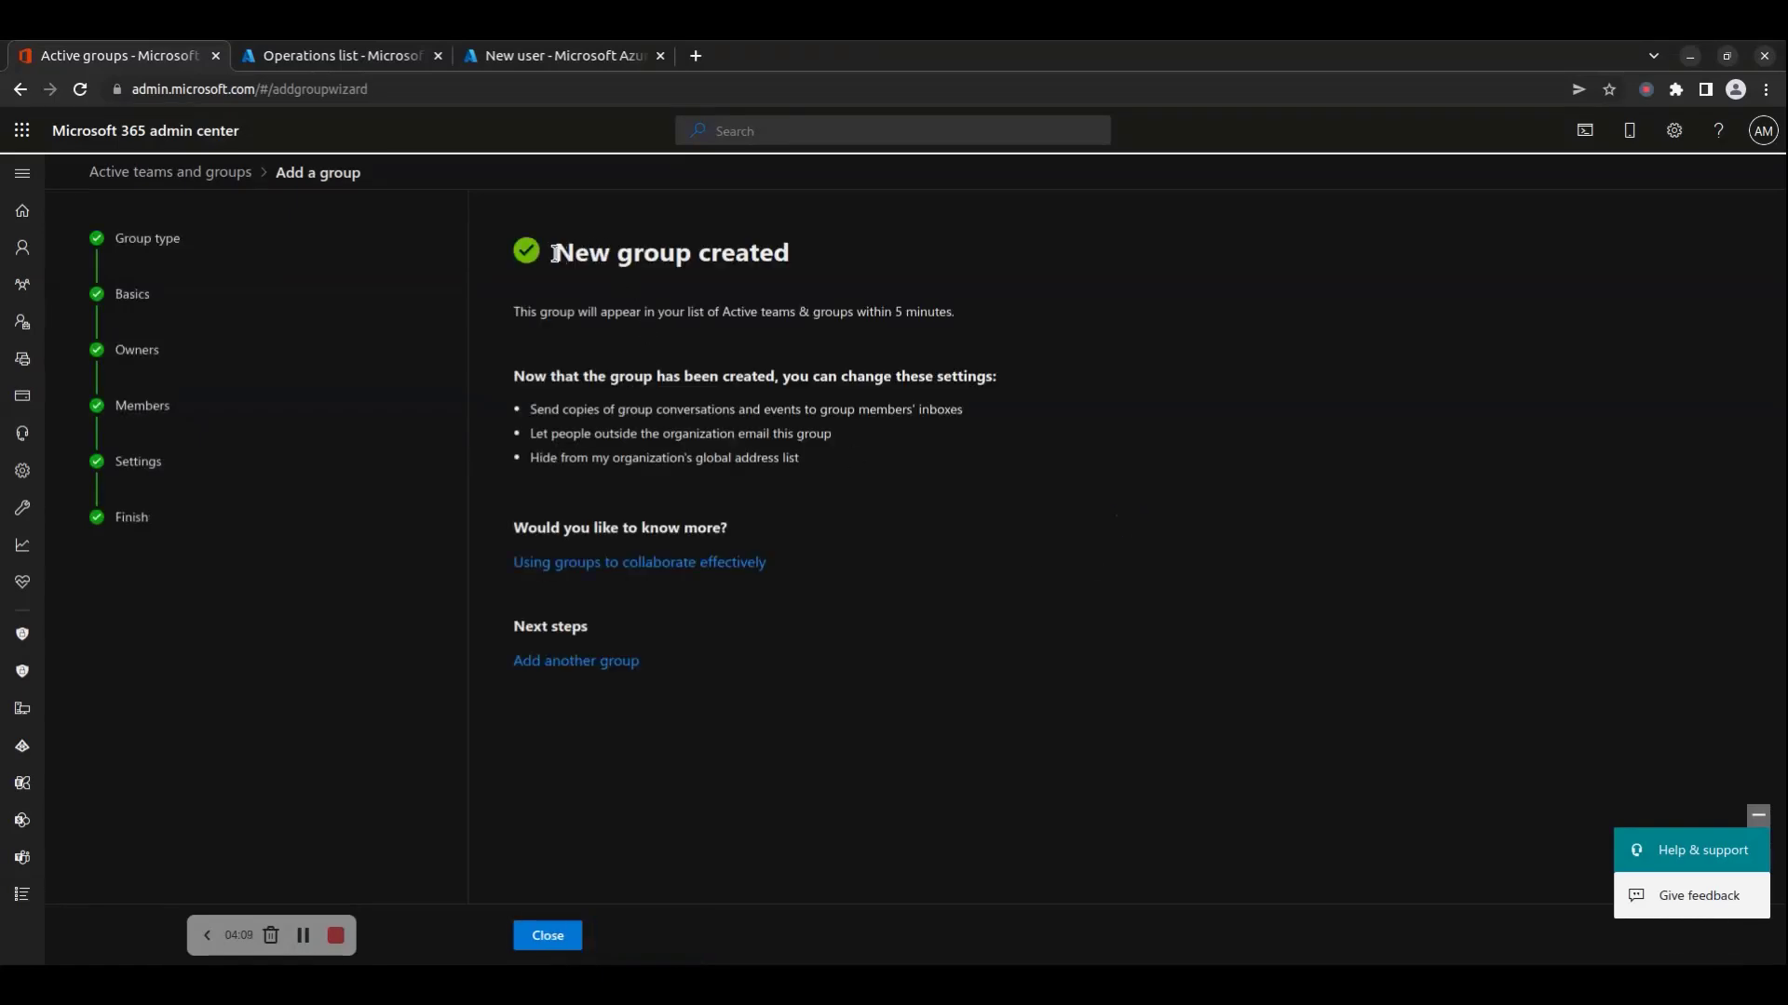
drag(555, 253, 957, 691)
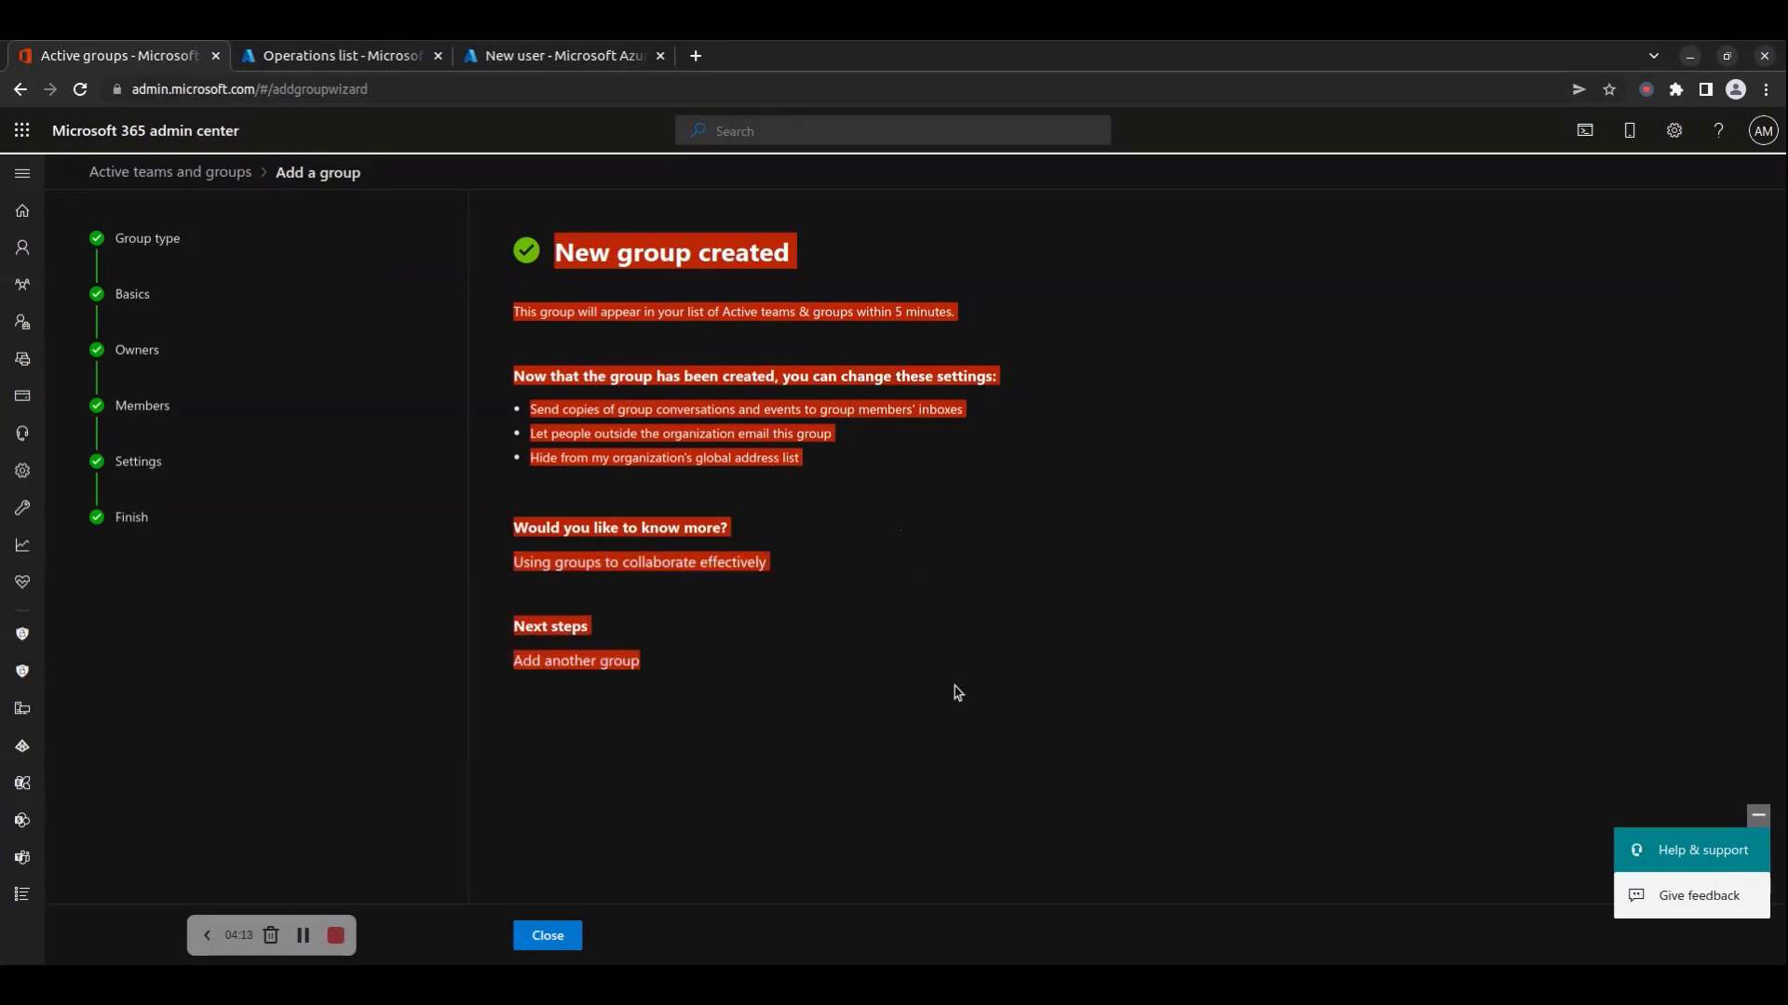
drag(820, 272, 561, 240)
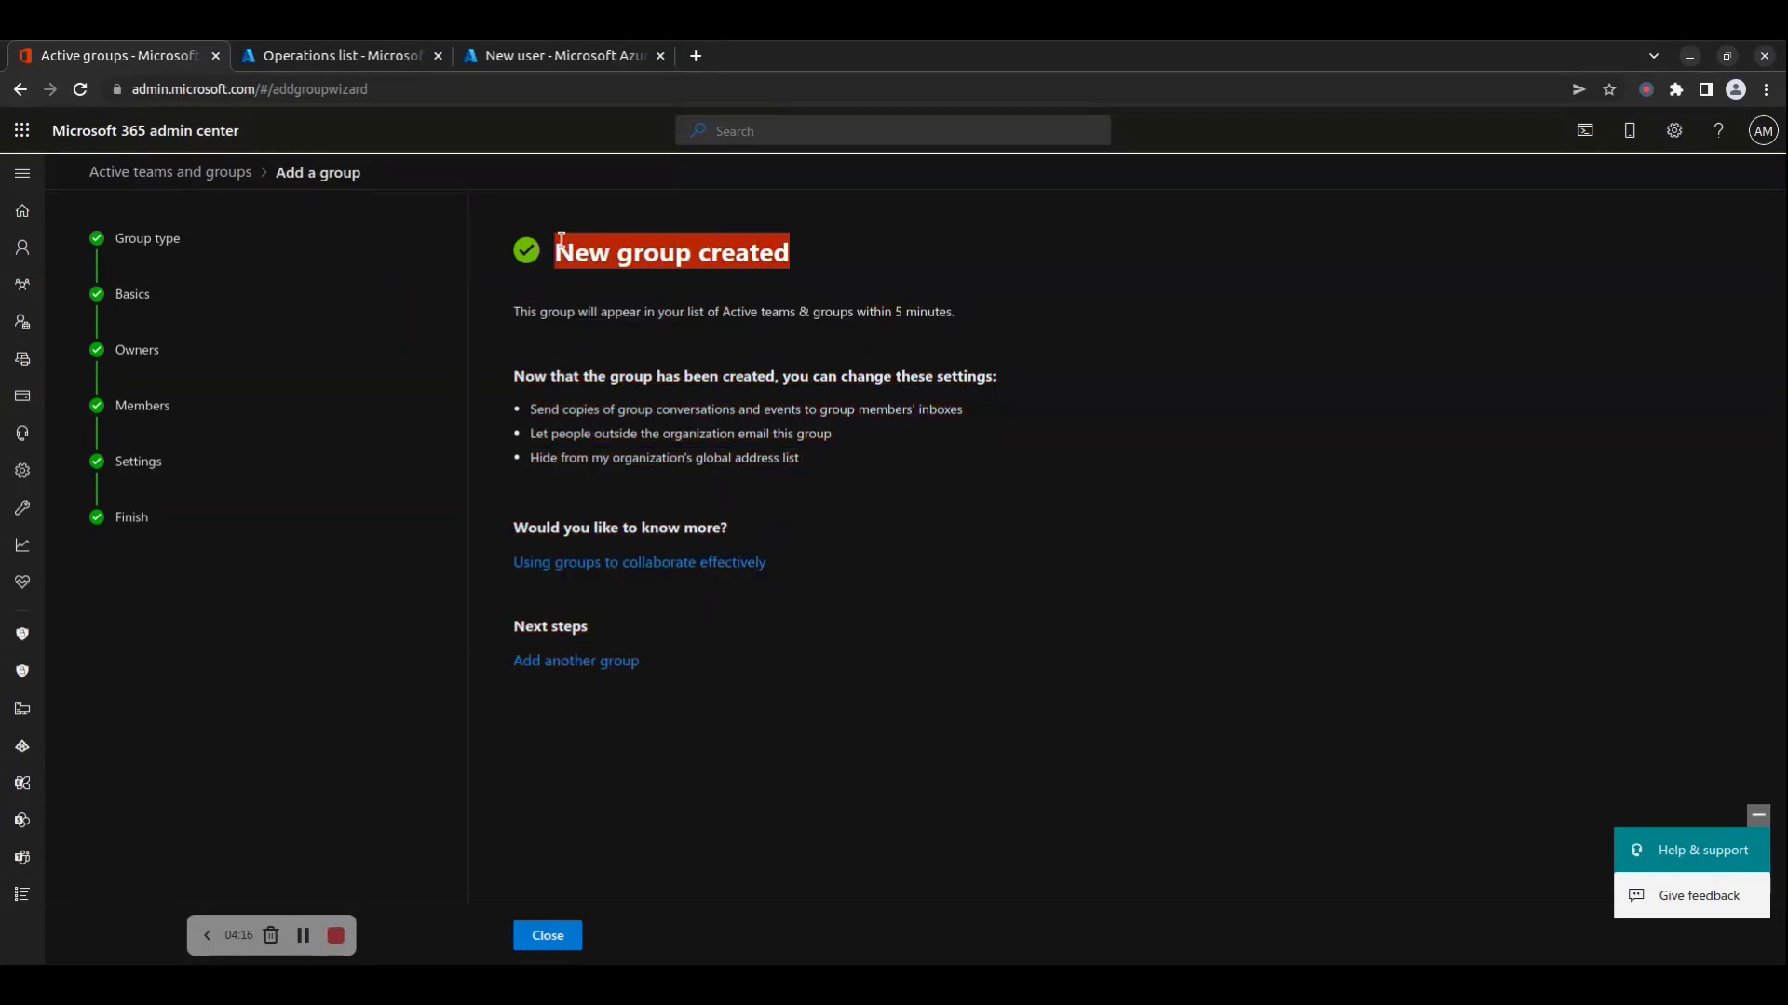
click(547, 935)
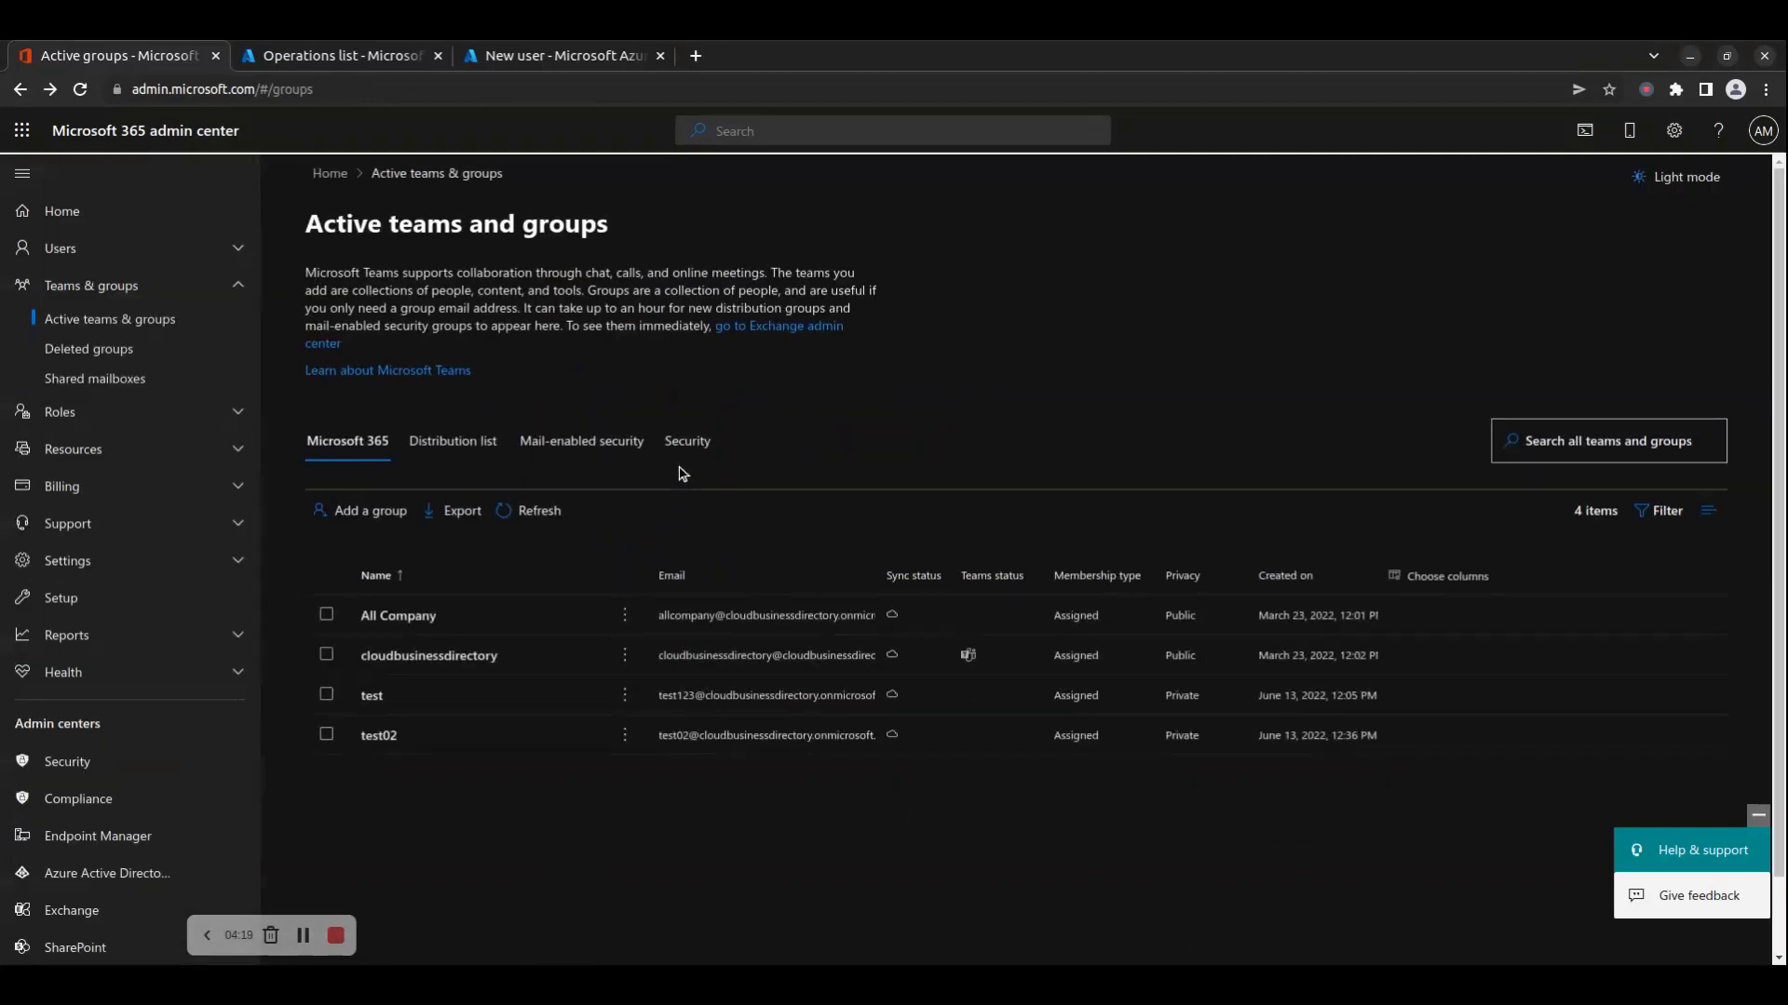
click(326, 735)
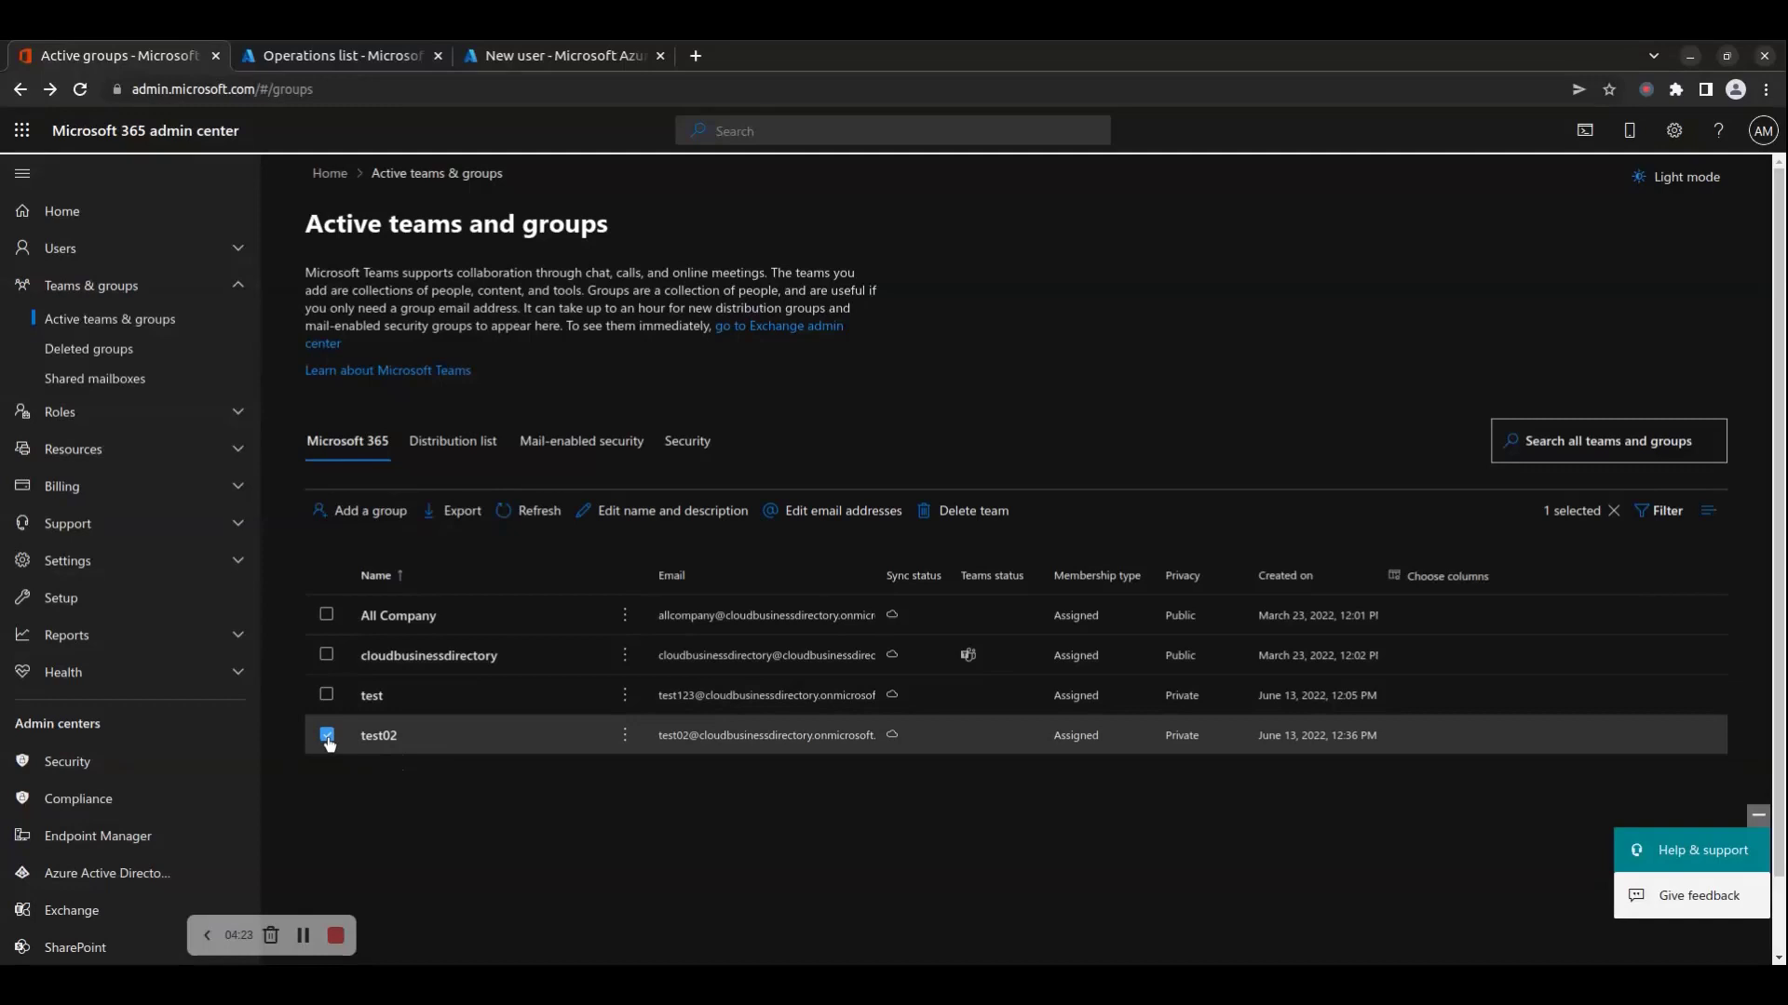
click(327, 735)
click(327, 735)
click(327, 735)
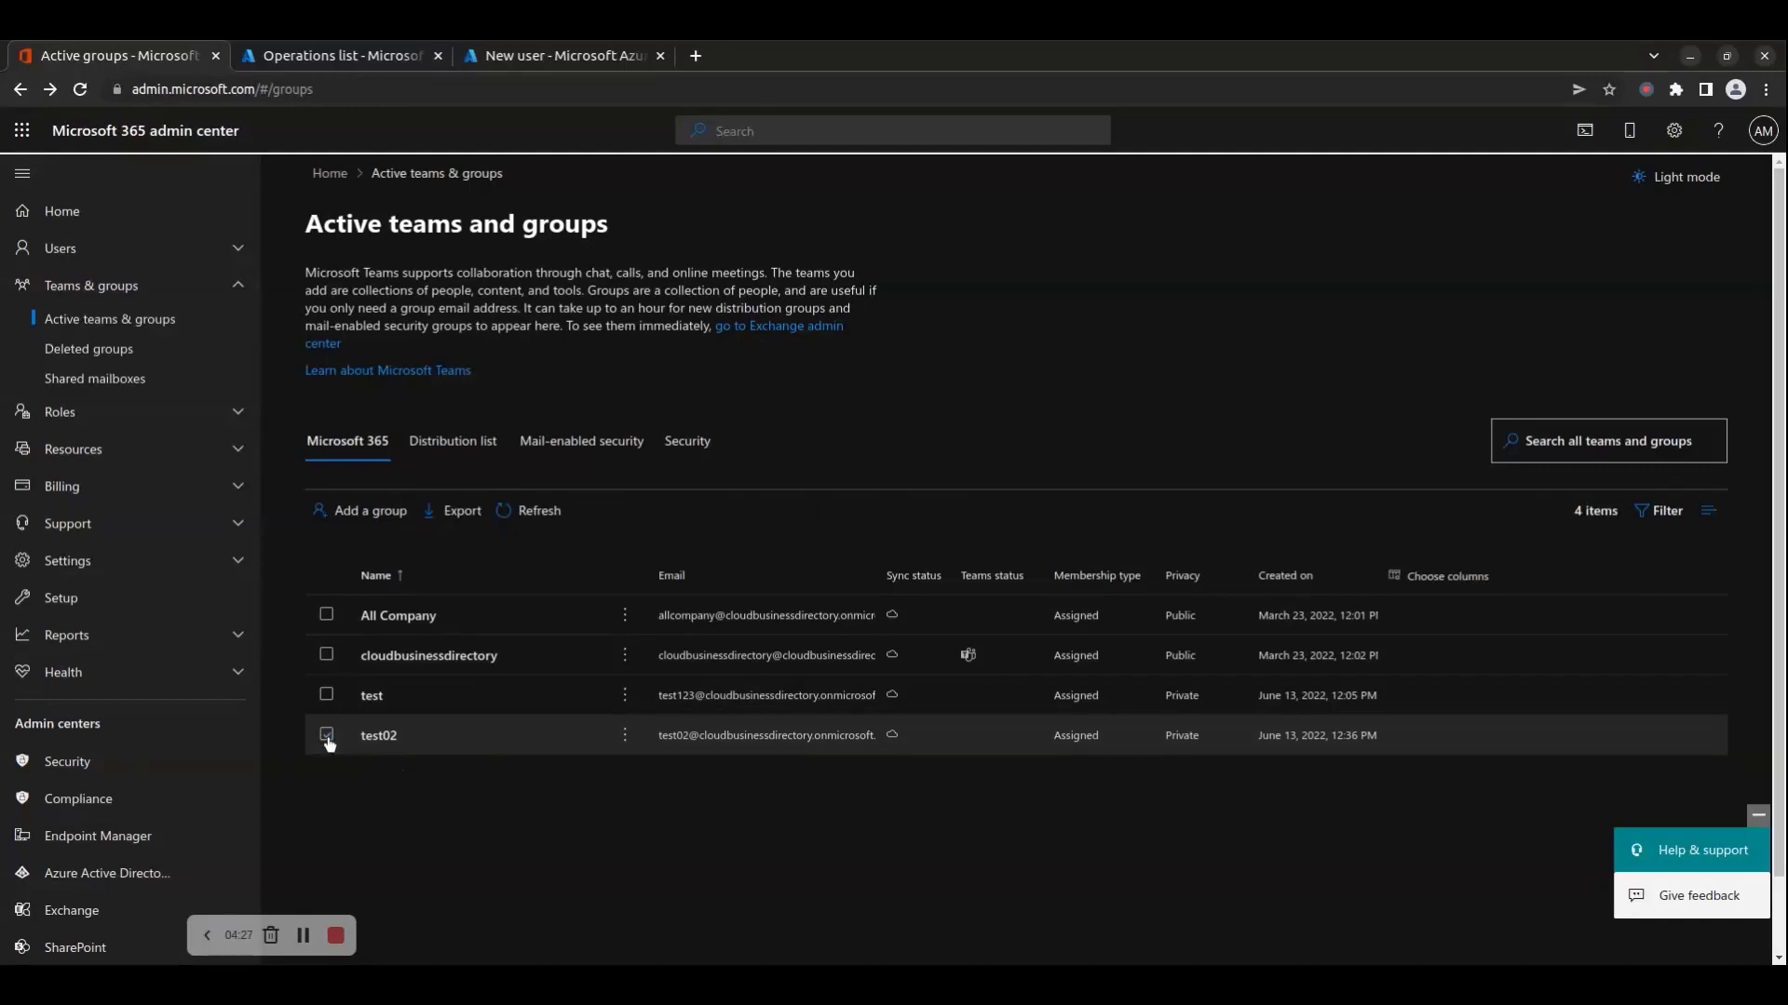
click(327, 736)
click(326, 736)
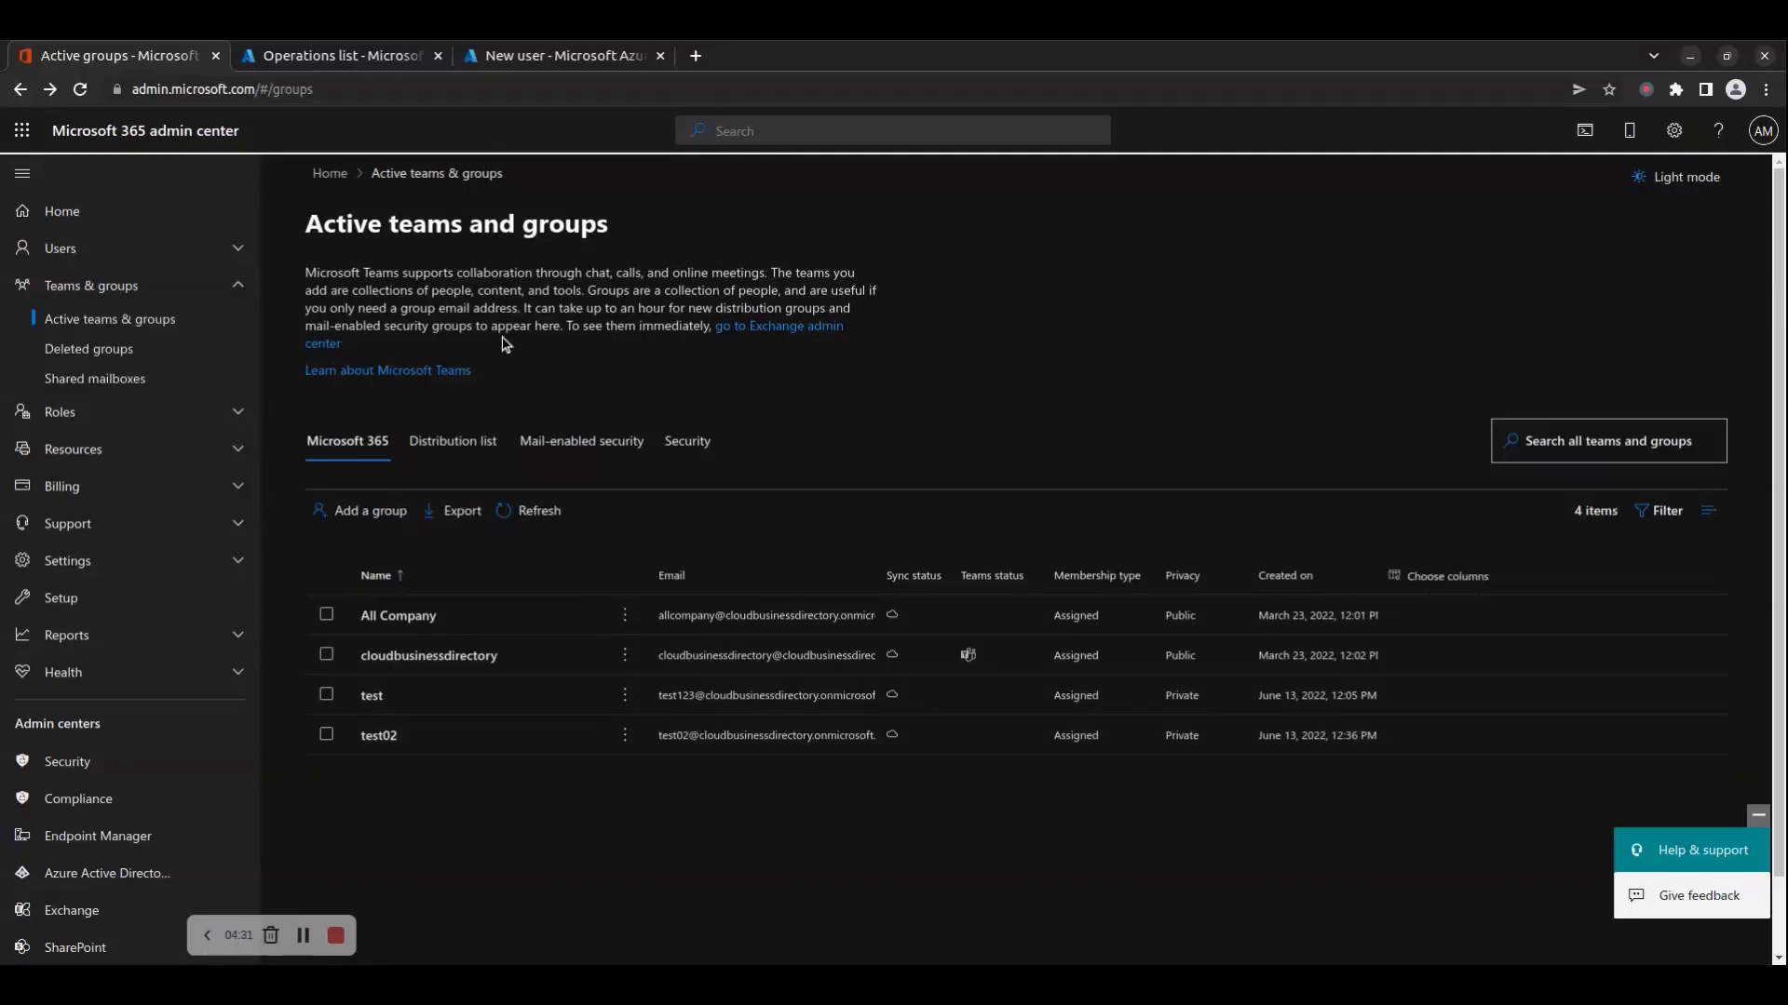
drag(636, 230, 307, 223)
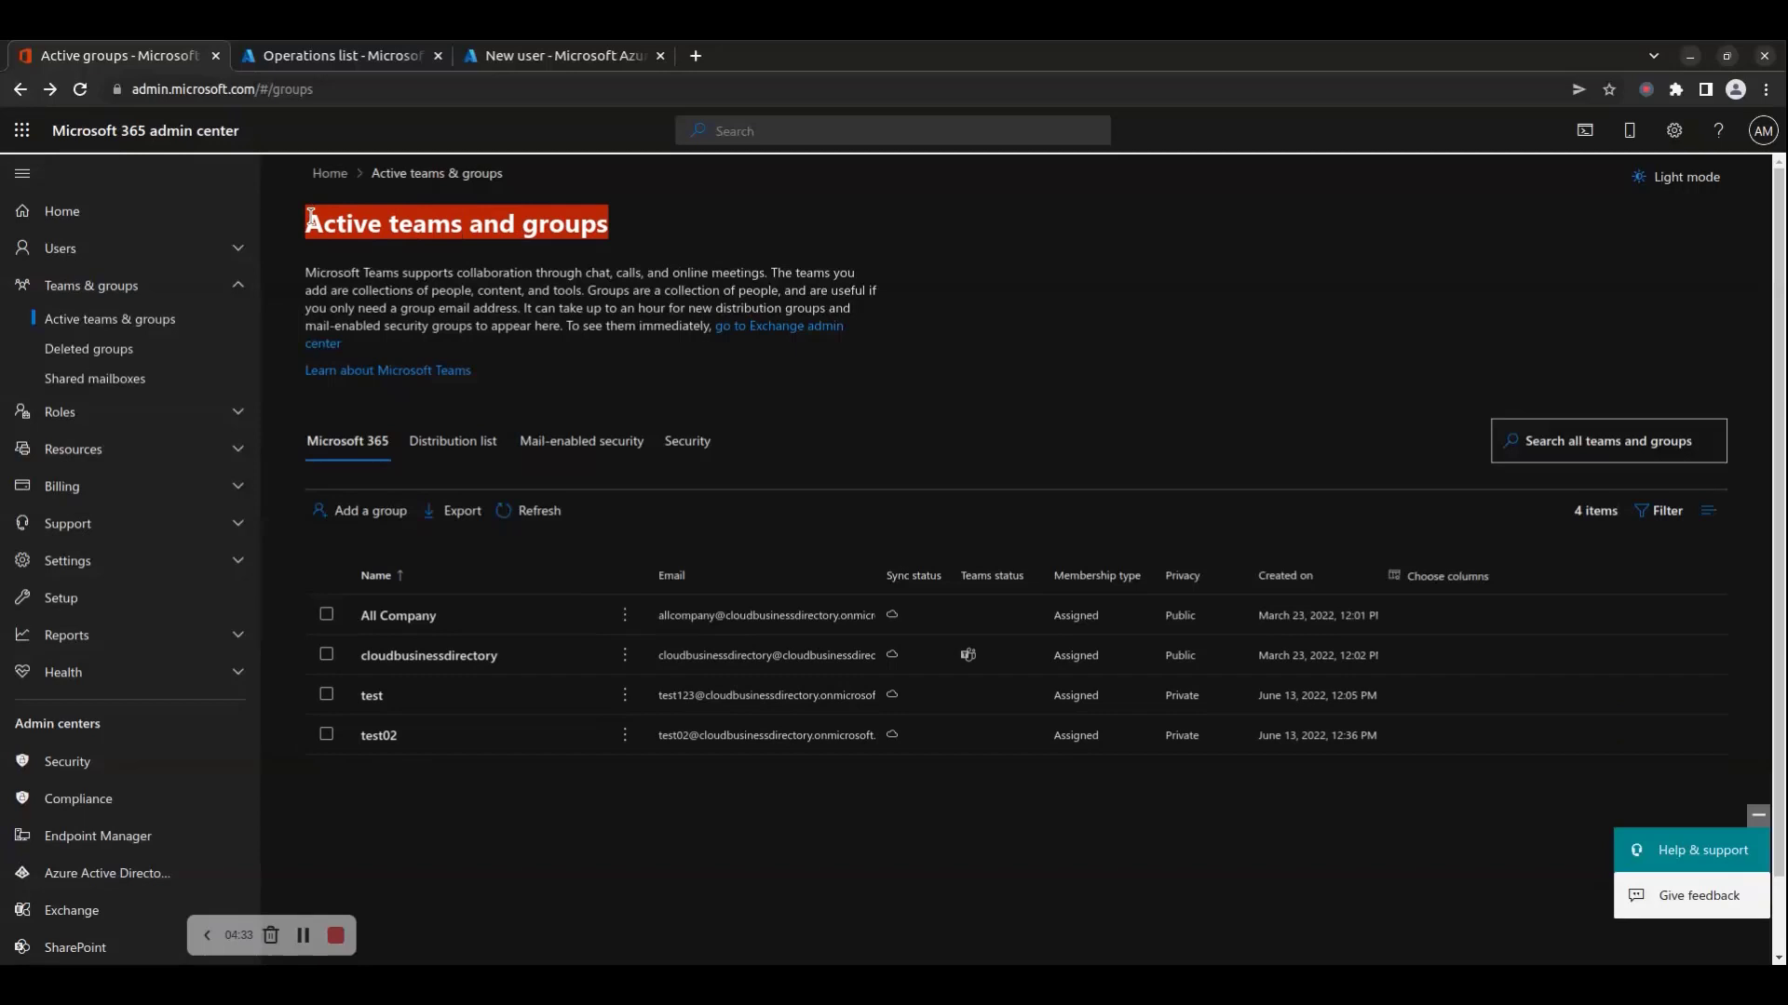
click(423, 820)
Open the details of the test02 group and look over its members, settings and general information
click(389, 737)
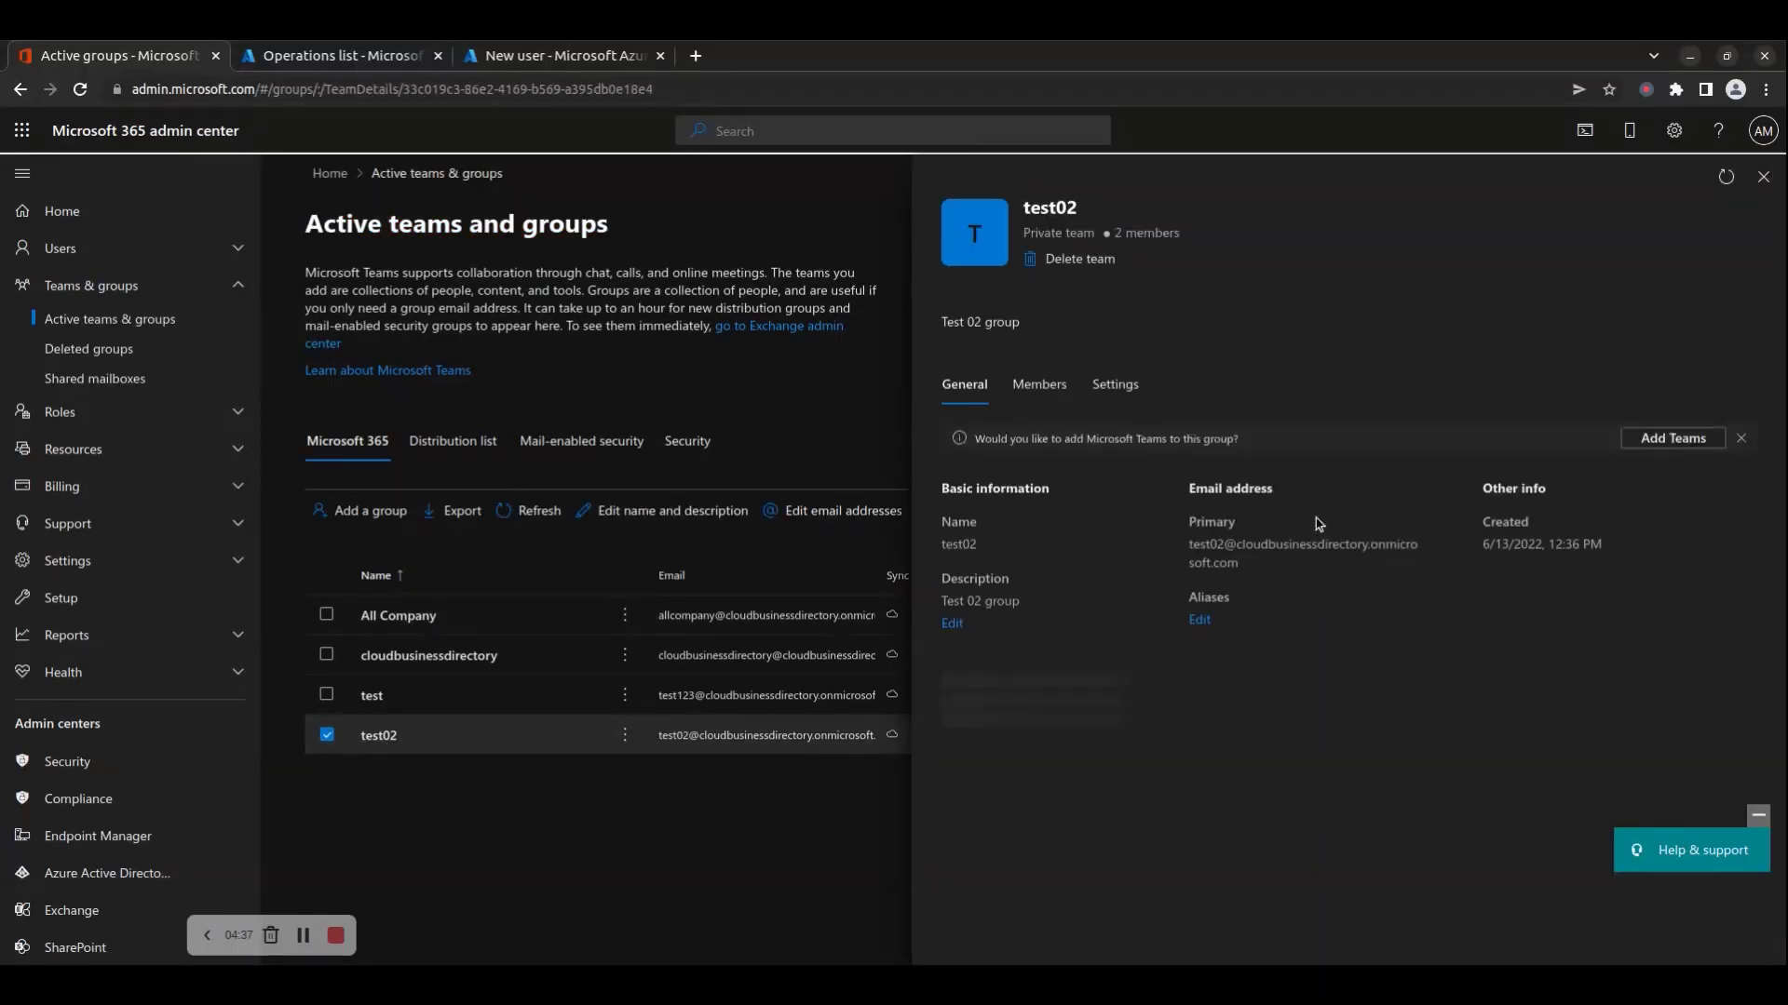
click(1041, 386)
click(1122, 389)
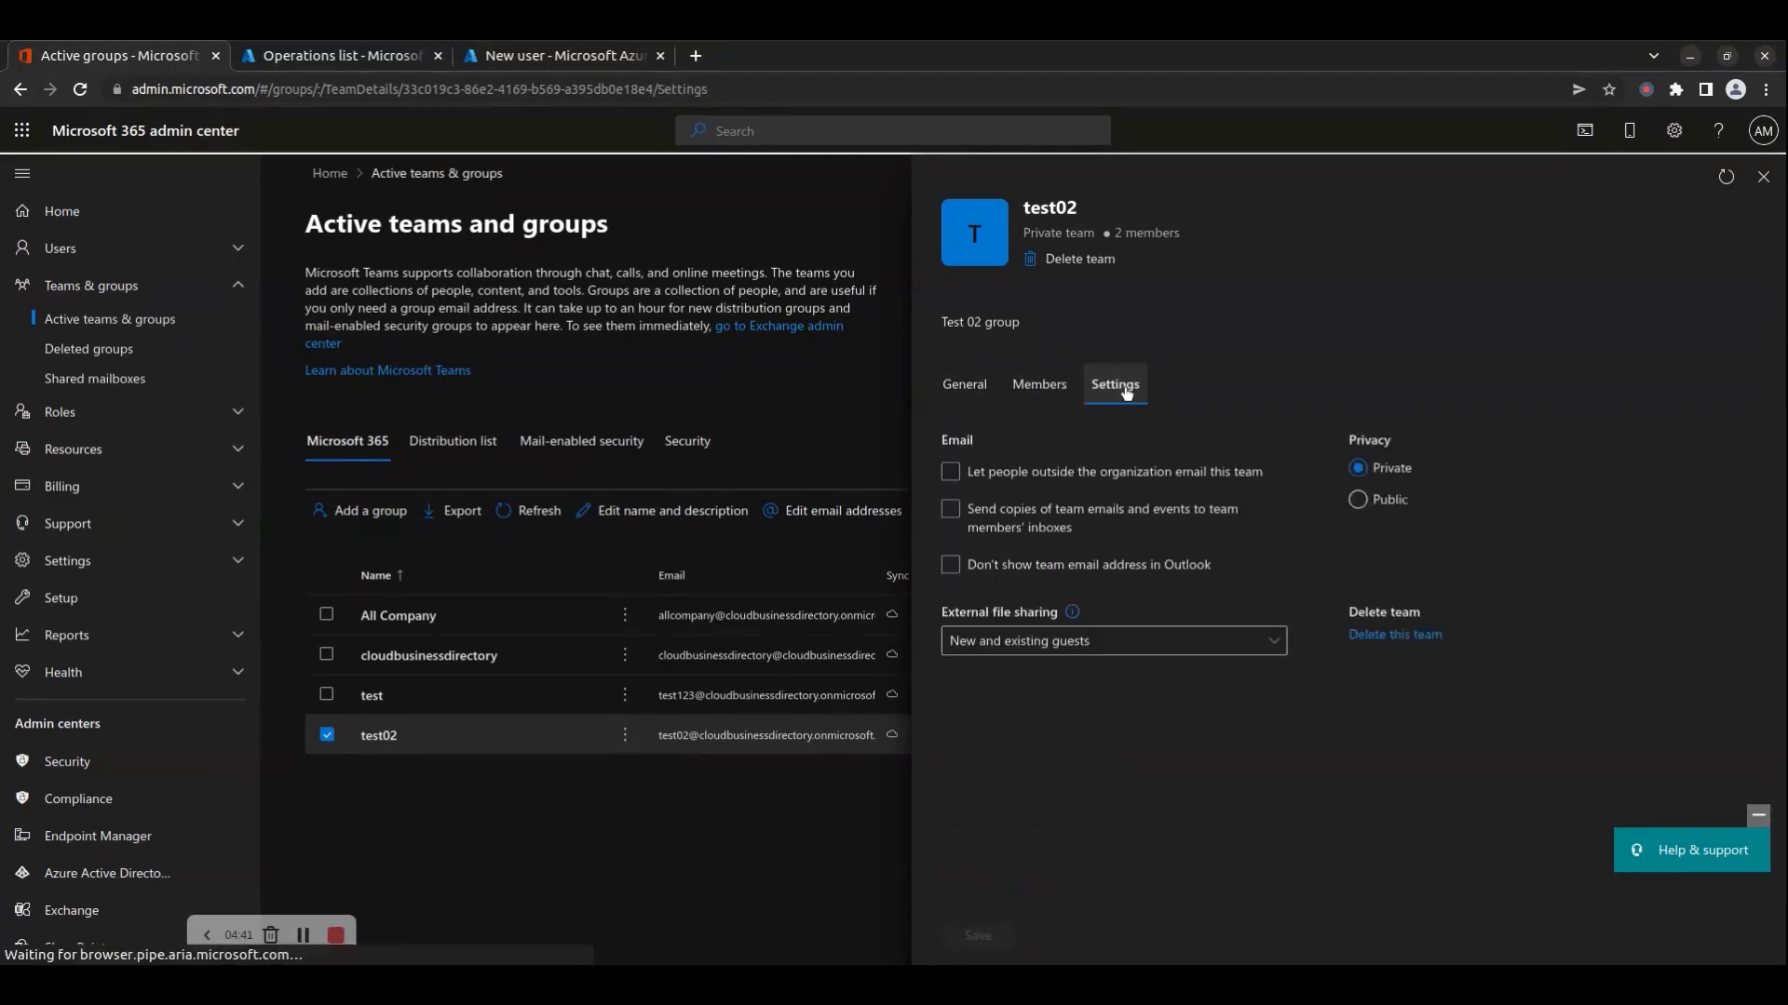
click(1029, 389)
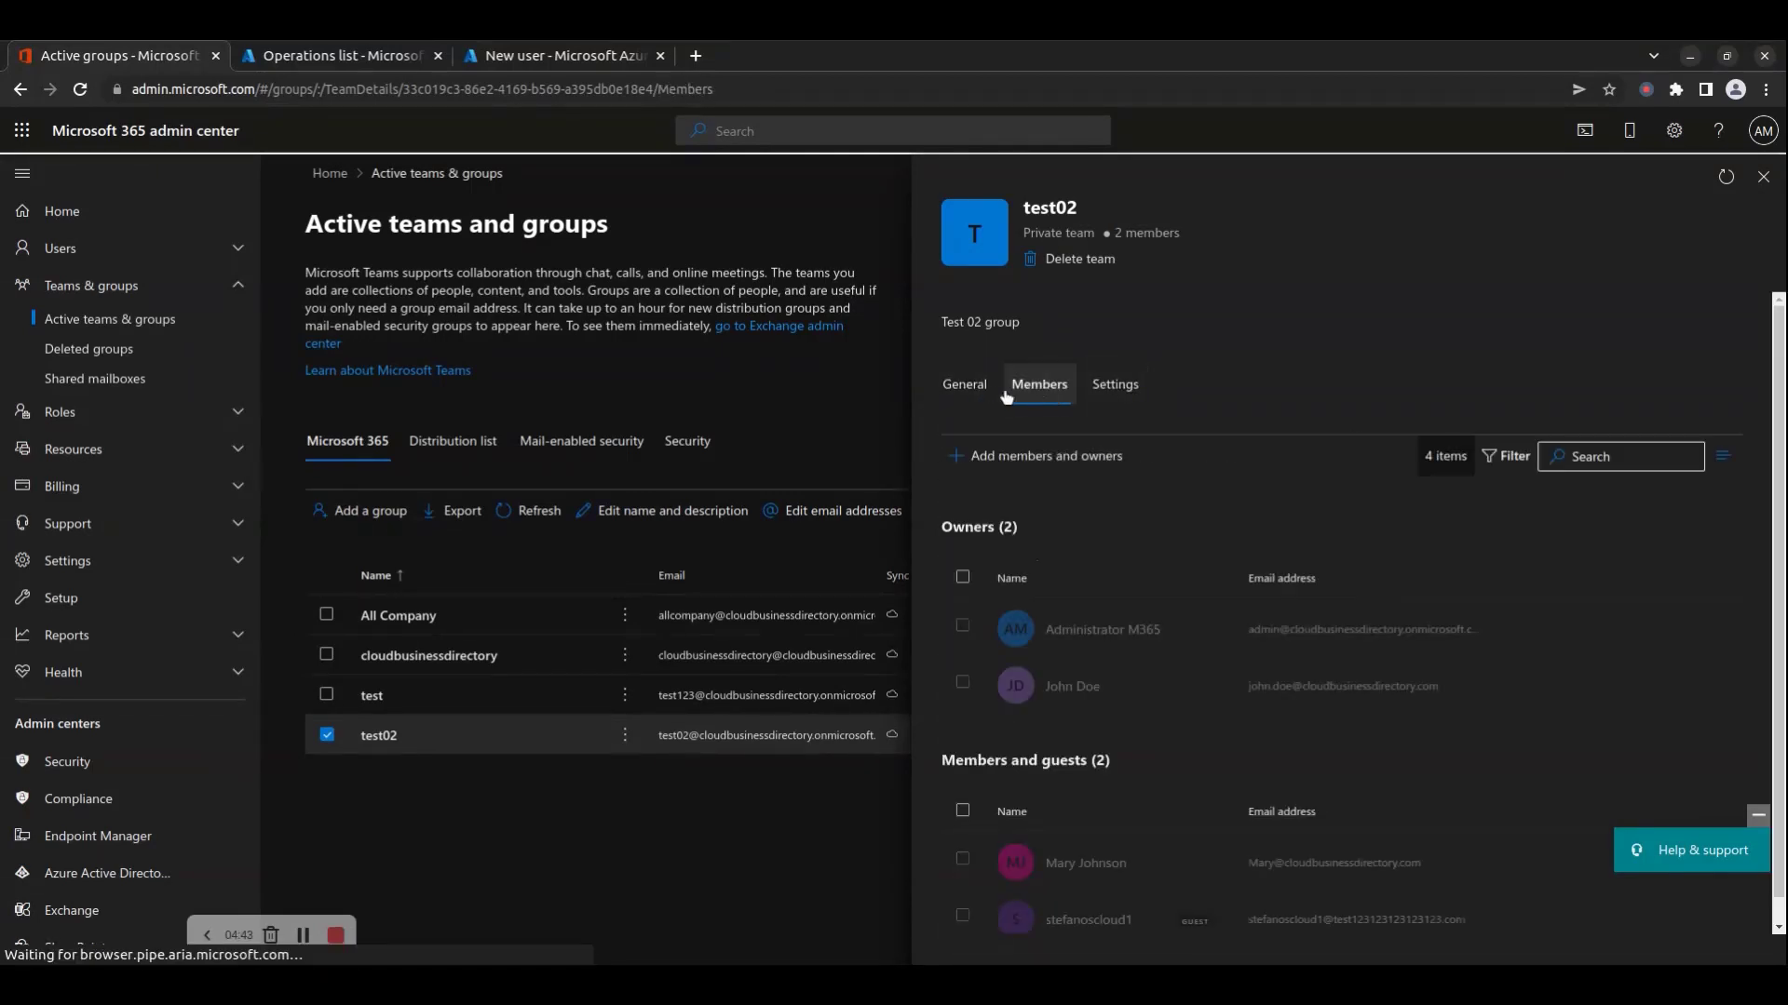
click(964, 391)
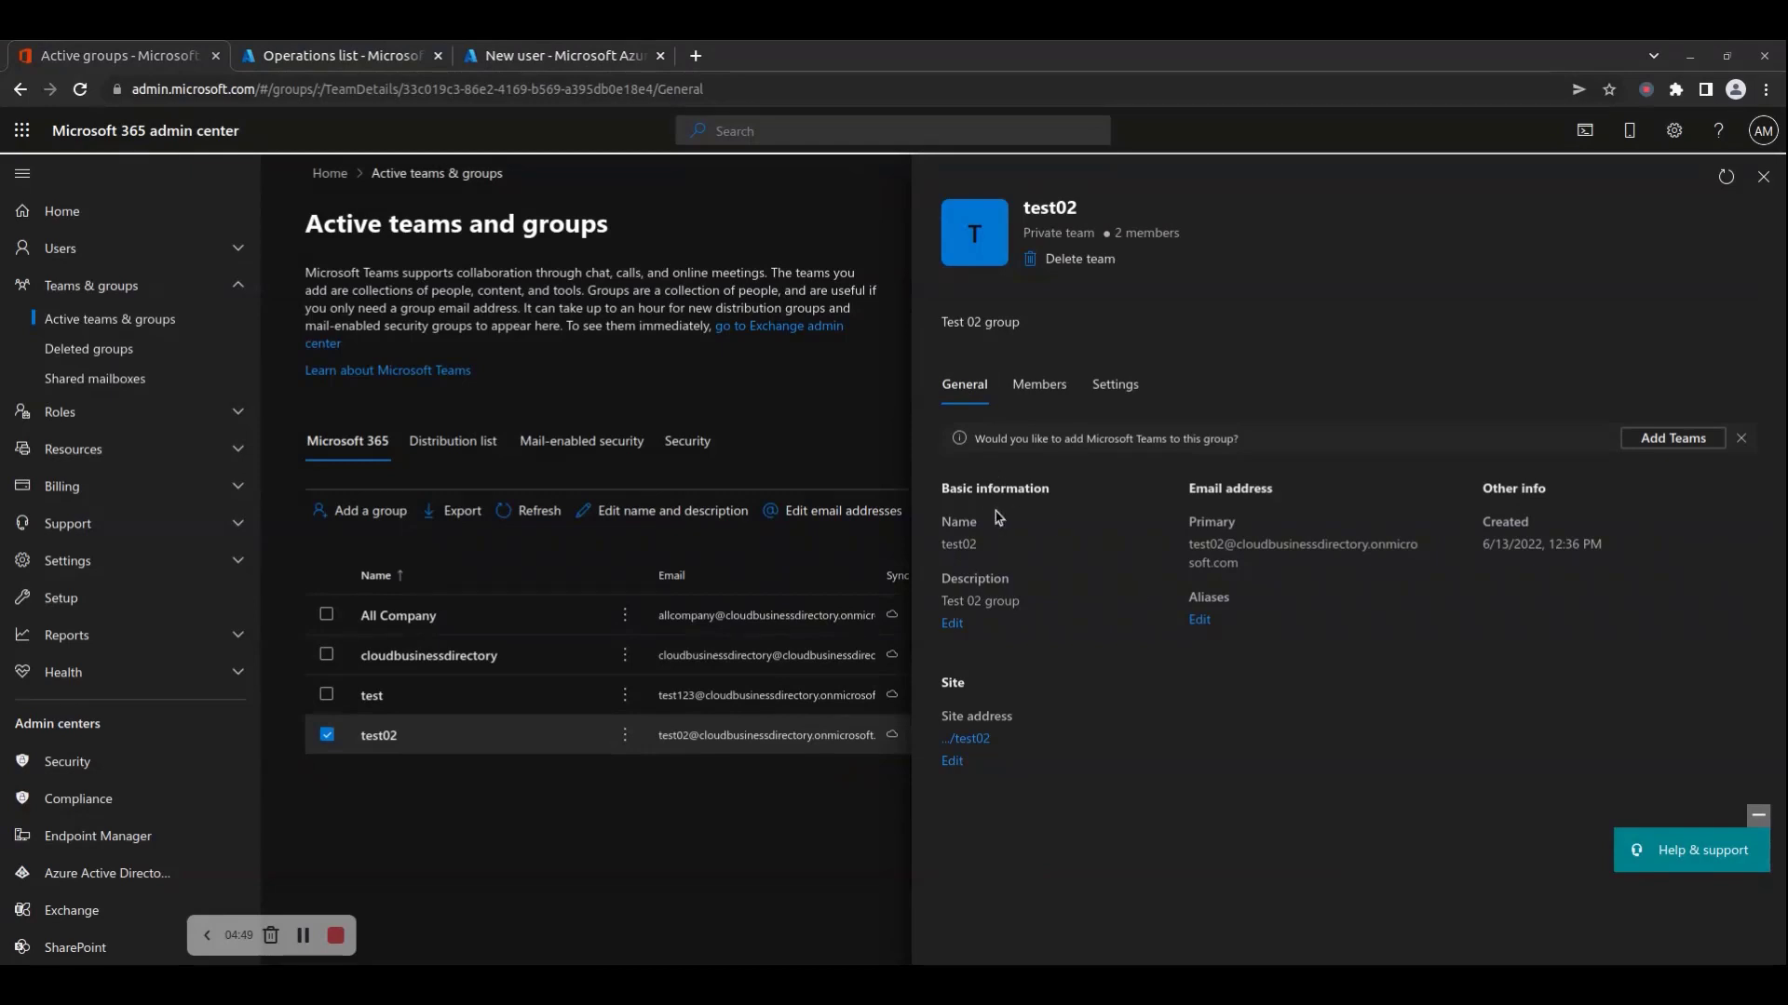
Inspect the editing forms for test02's name and description, email addresses and SharePoint site address without making changes
click(951, 631)
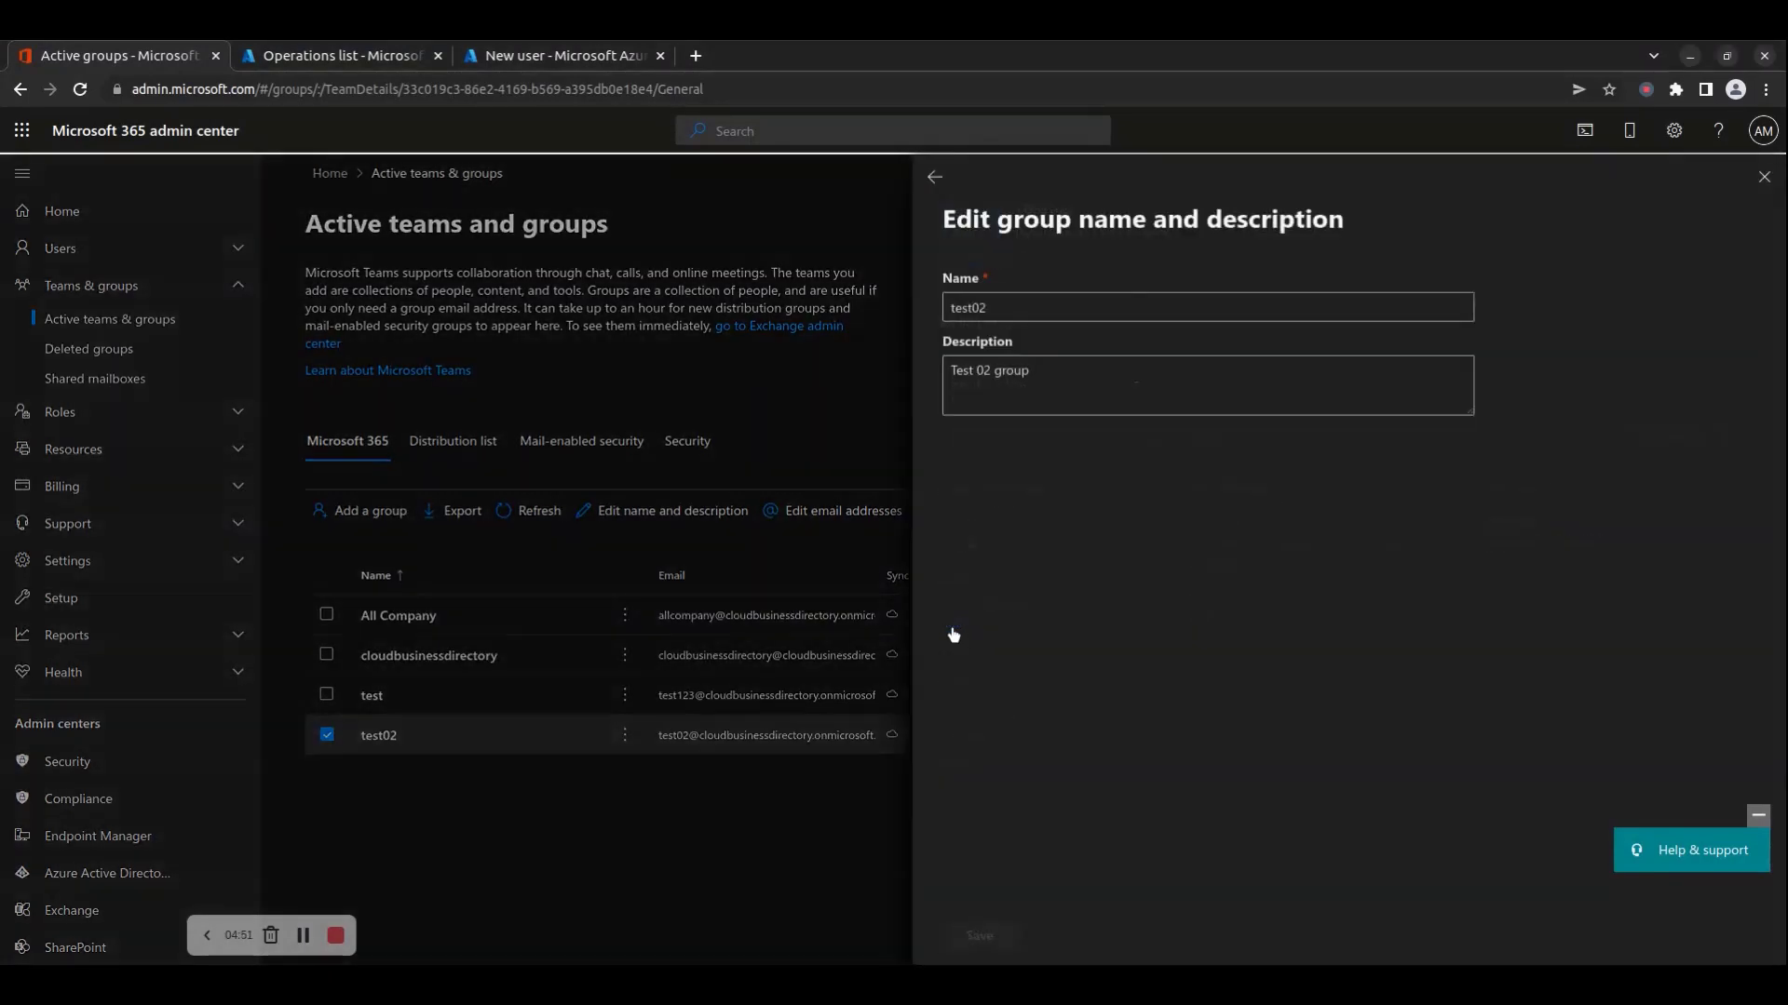
click(933, 178)
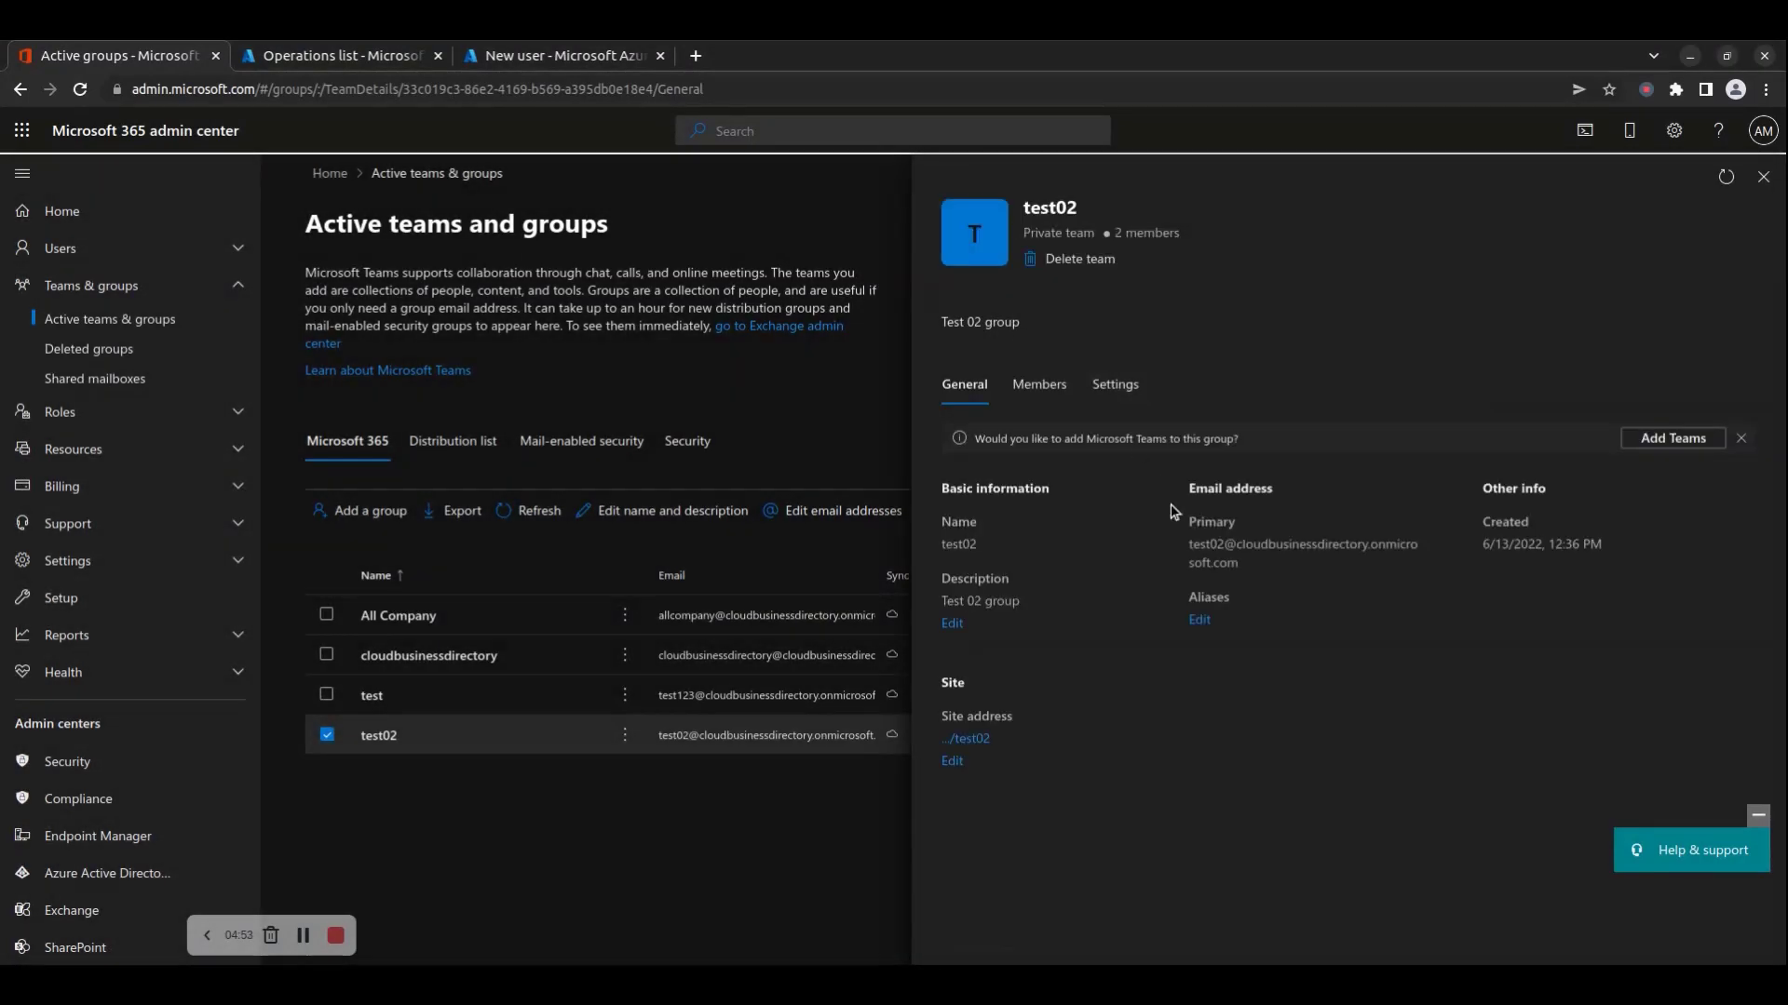
click(1201, 621)
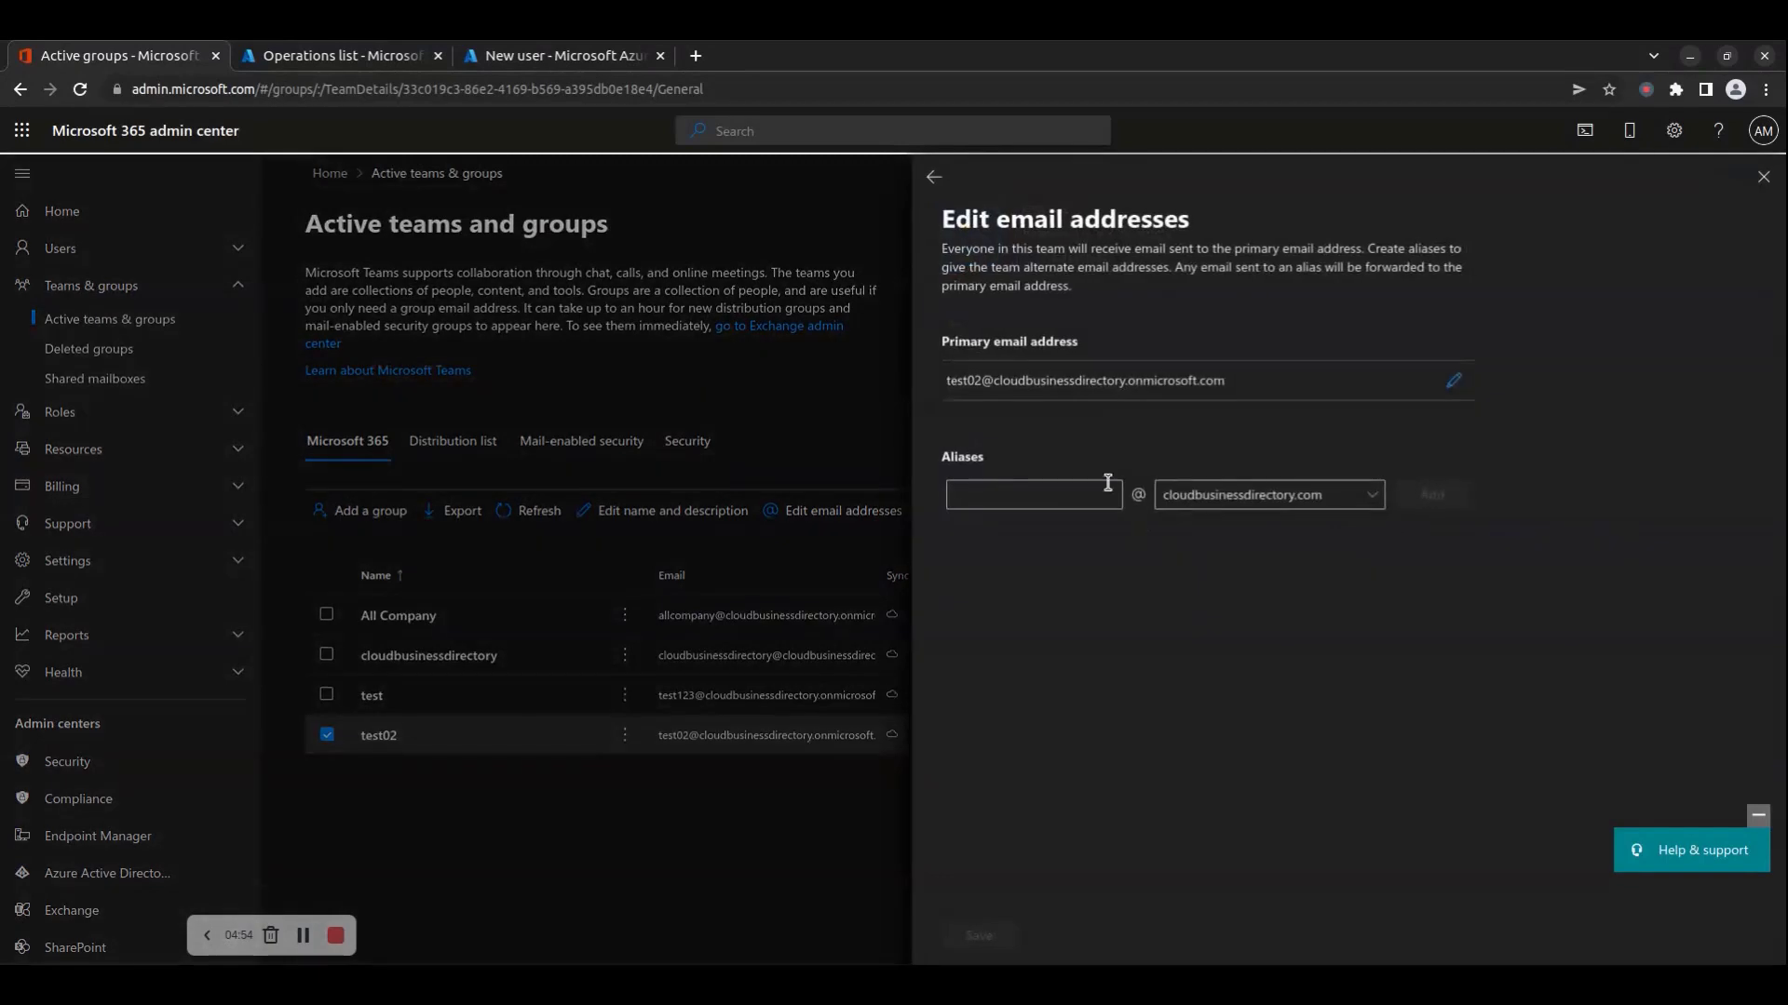
click(933, 178)
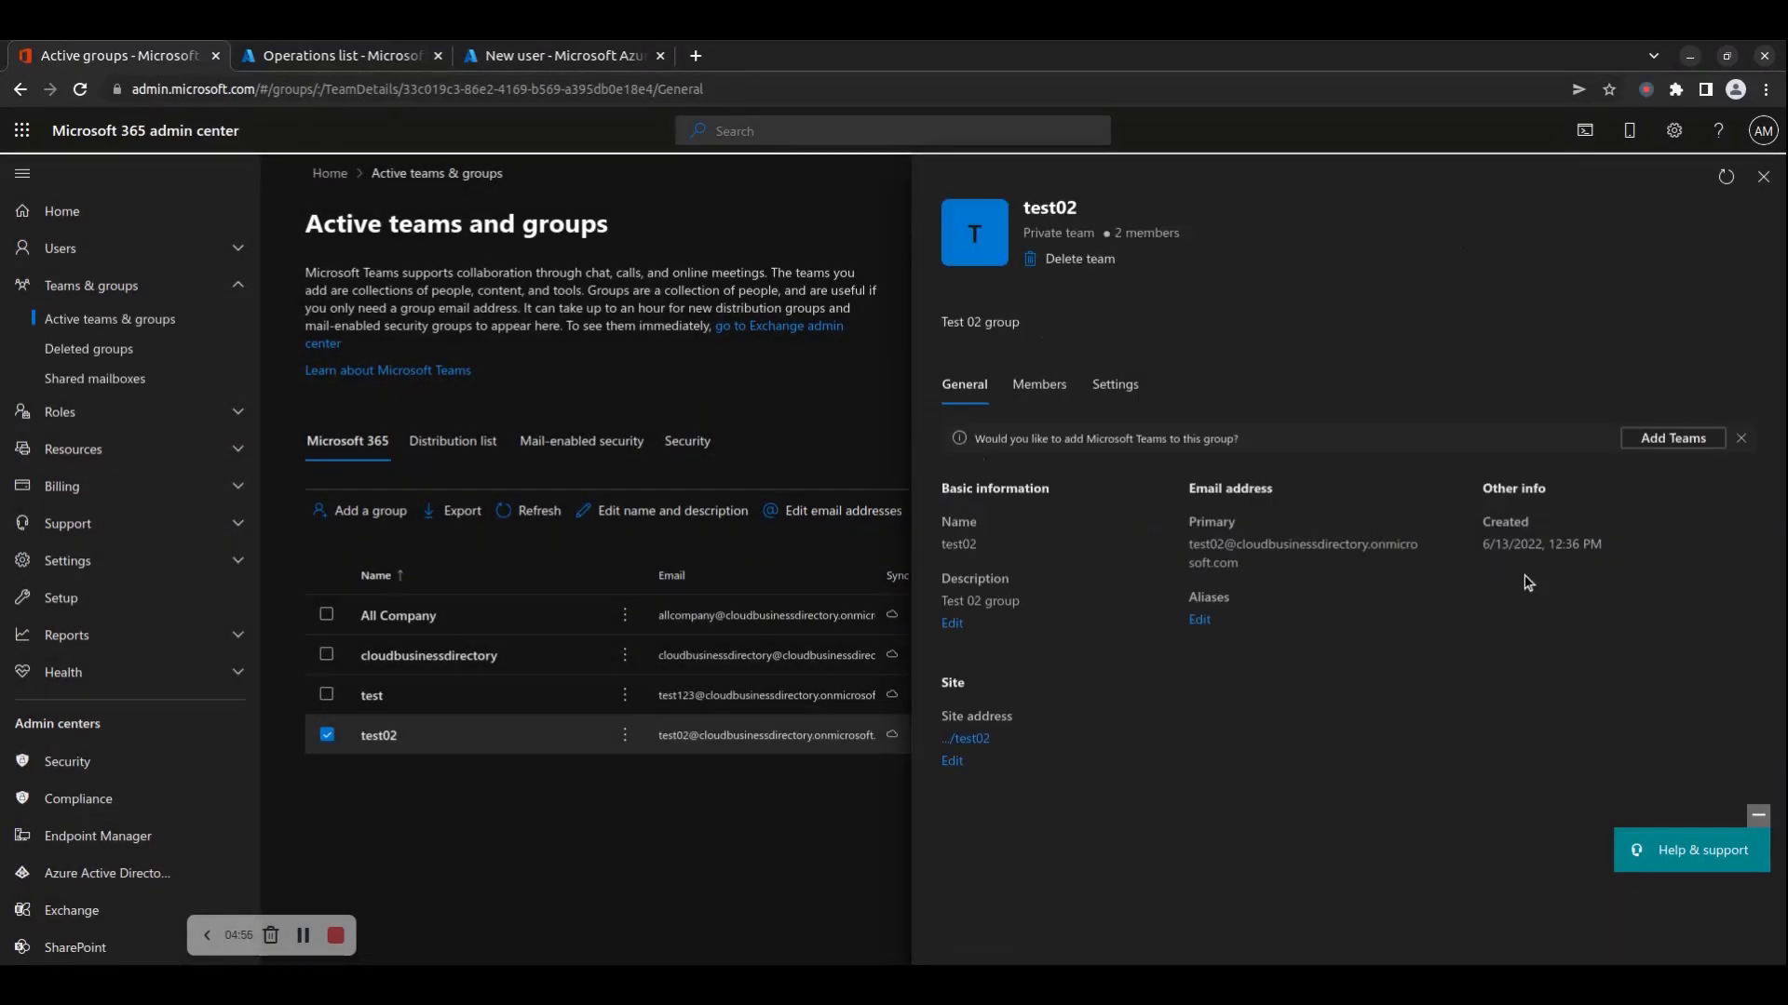
click(952, 762)
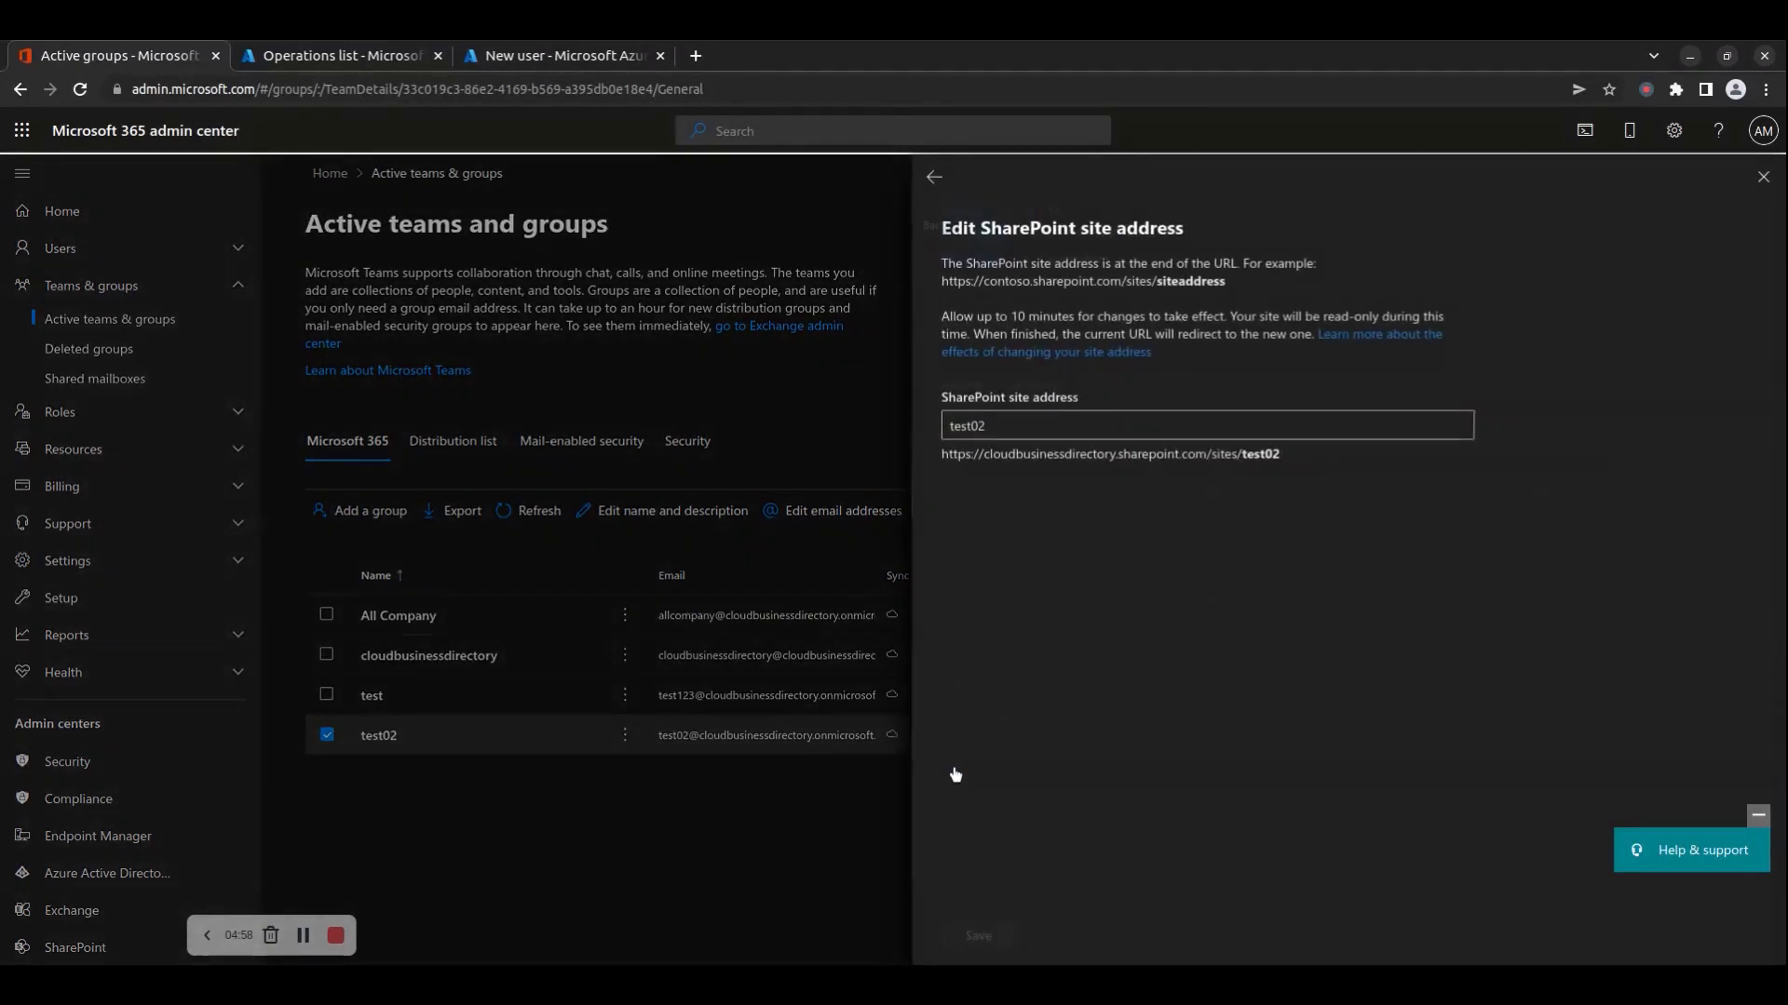
click(933, 179)
View test02's owners and members, and look at the form for adding members without adding anyone
click(1039, 384)
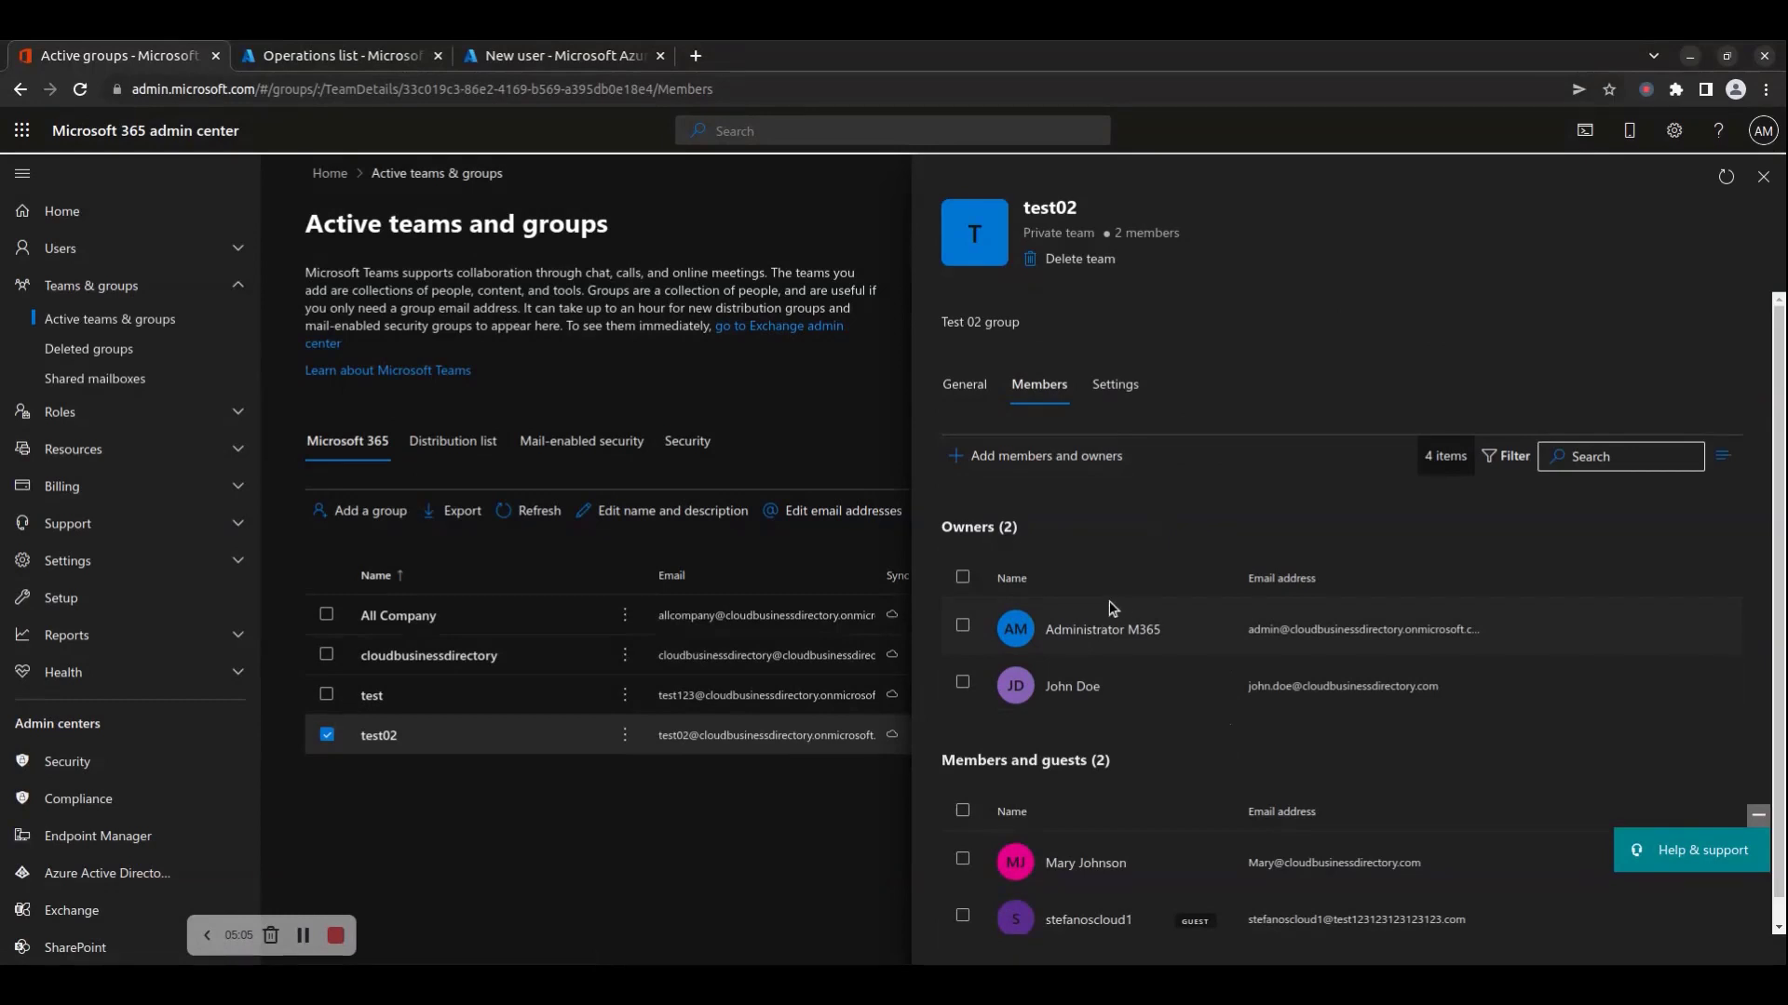
click(1028, 460)
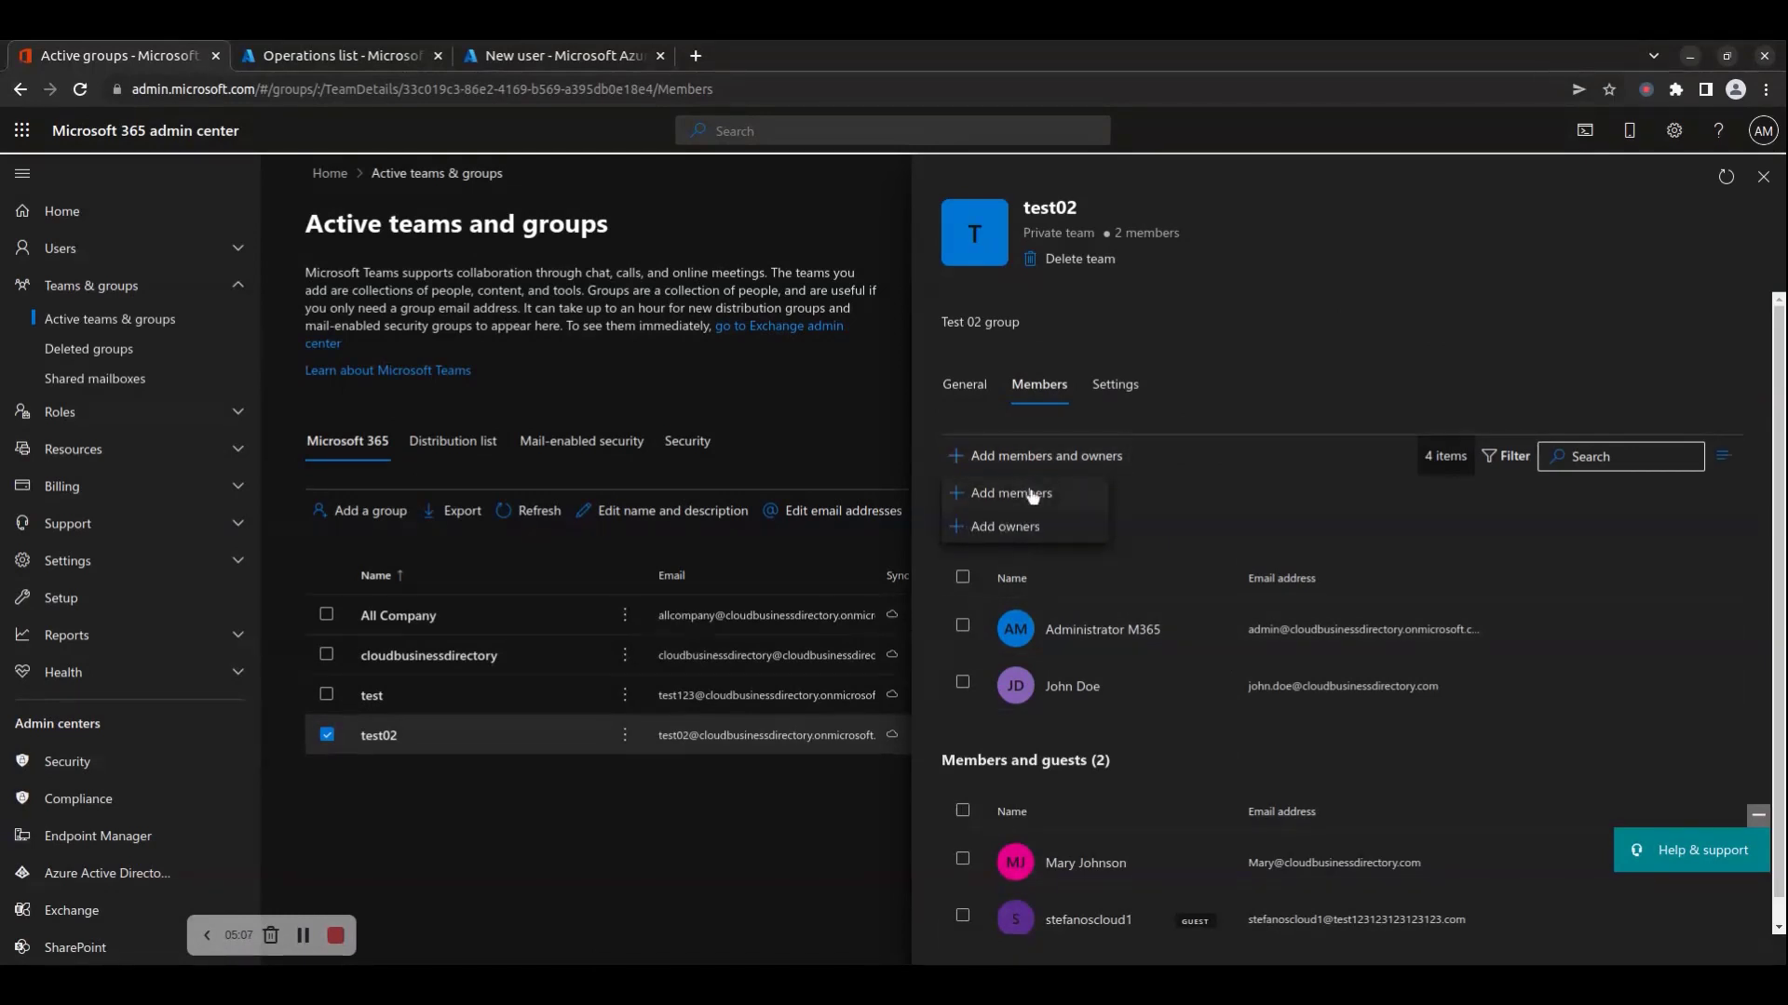
click(1031, 495)
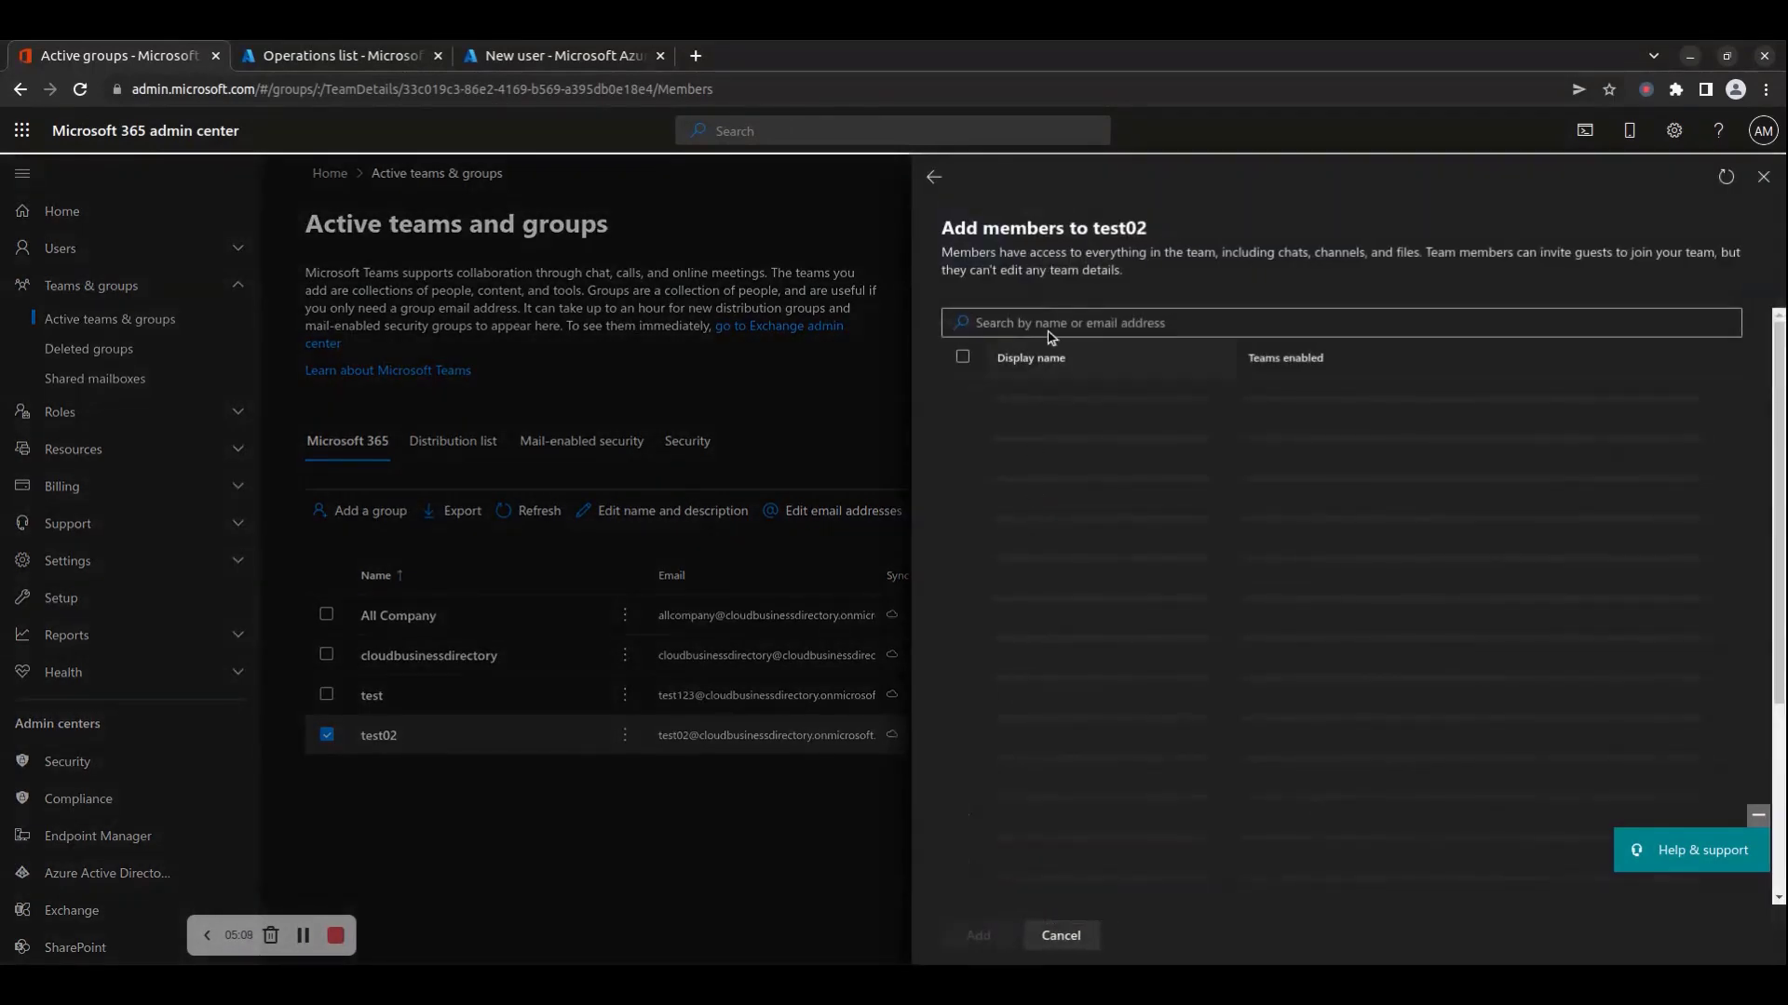
click(933, 177)
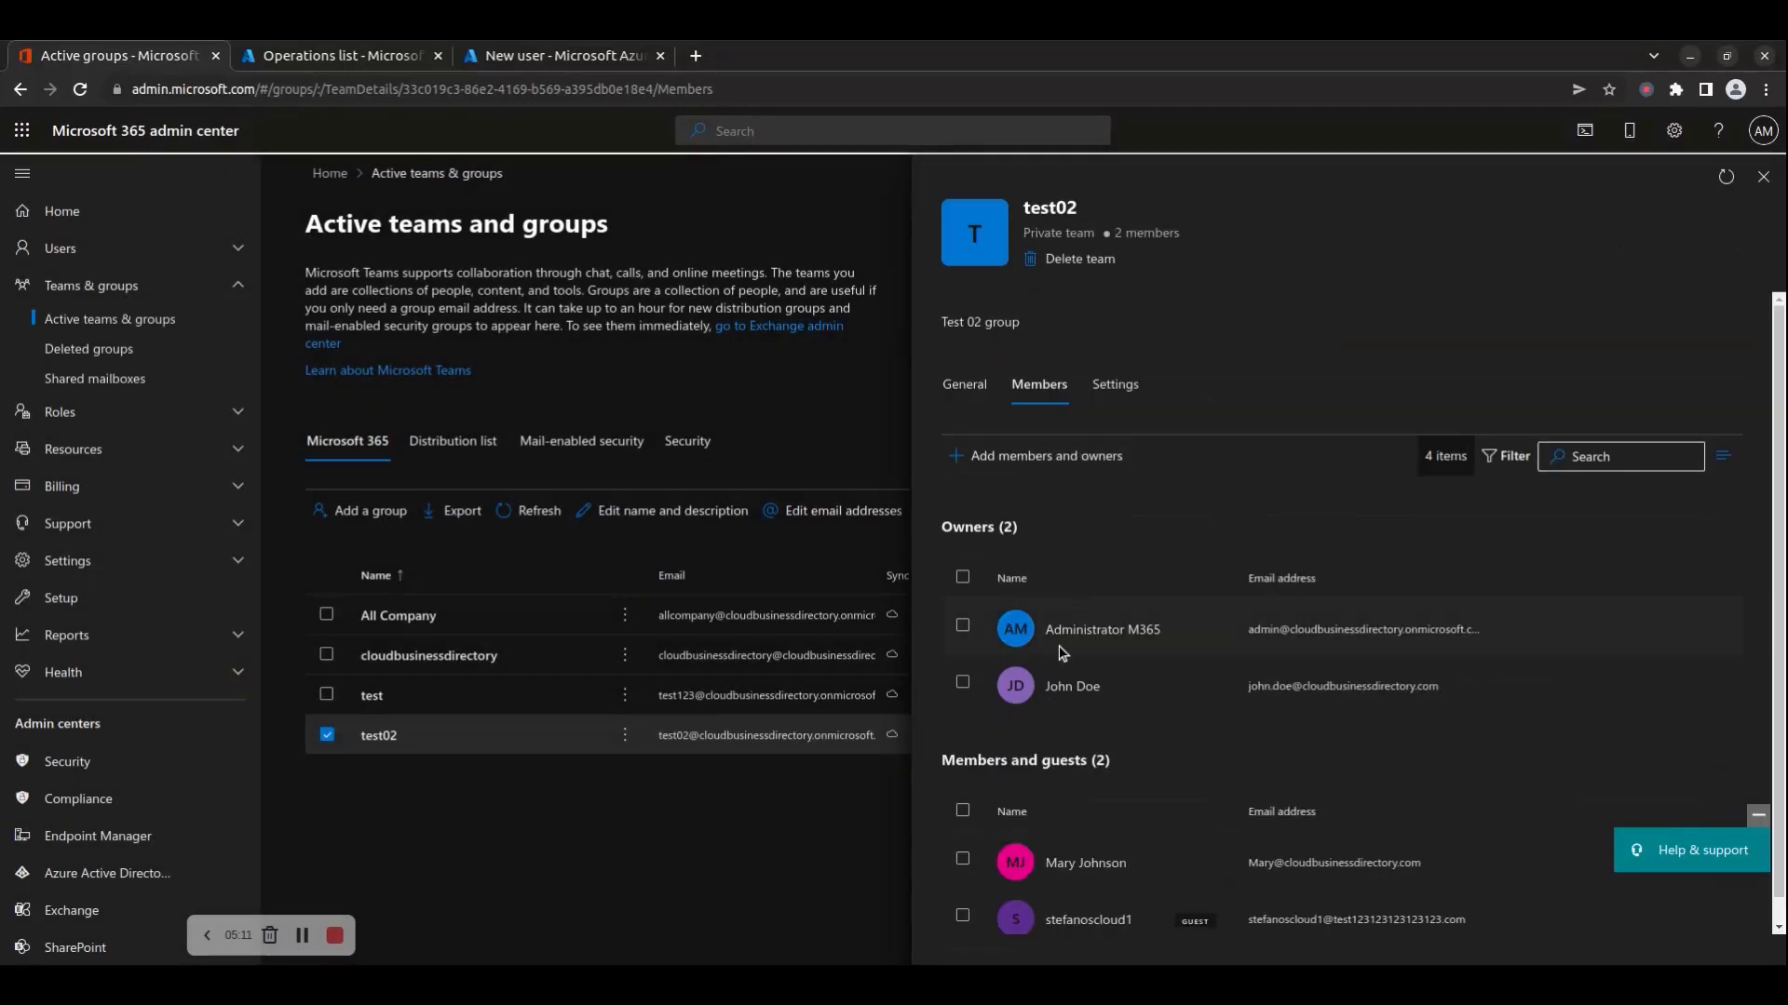
Examine test02's privacy, external file sharing and team deletion options, keeping the privacy at Private and not deleting the group
click(1124, 387)
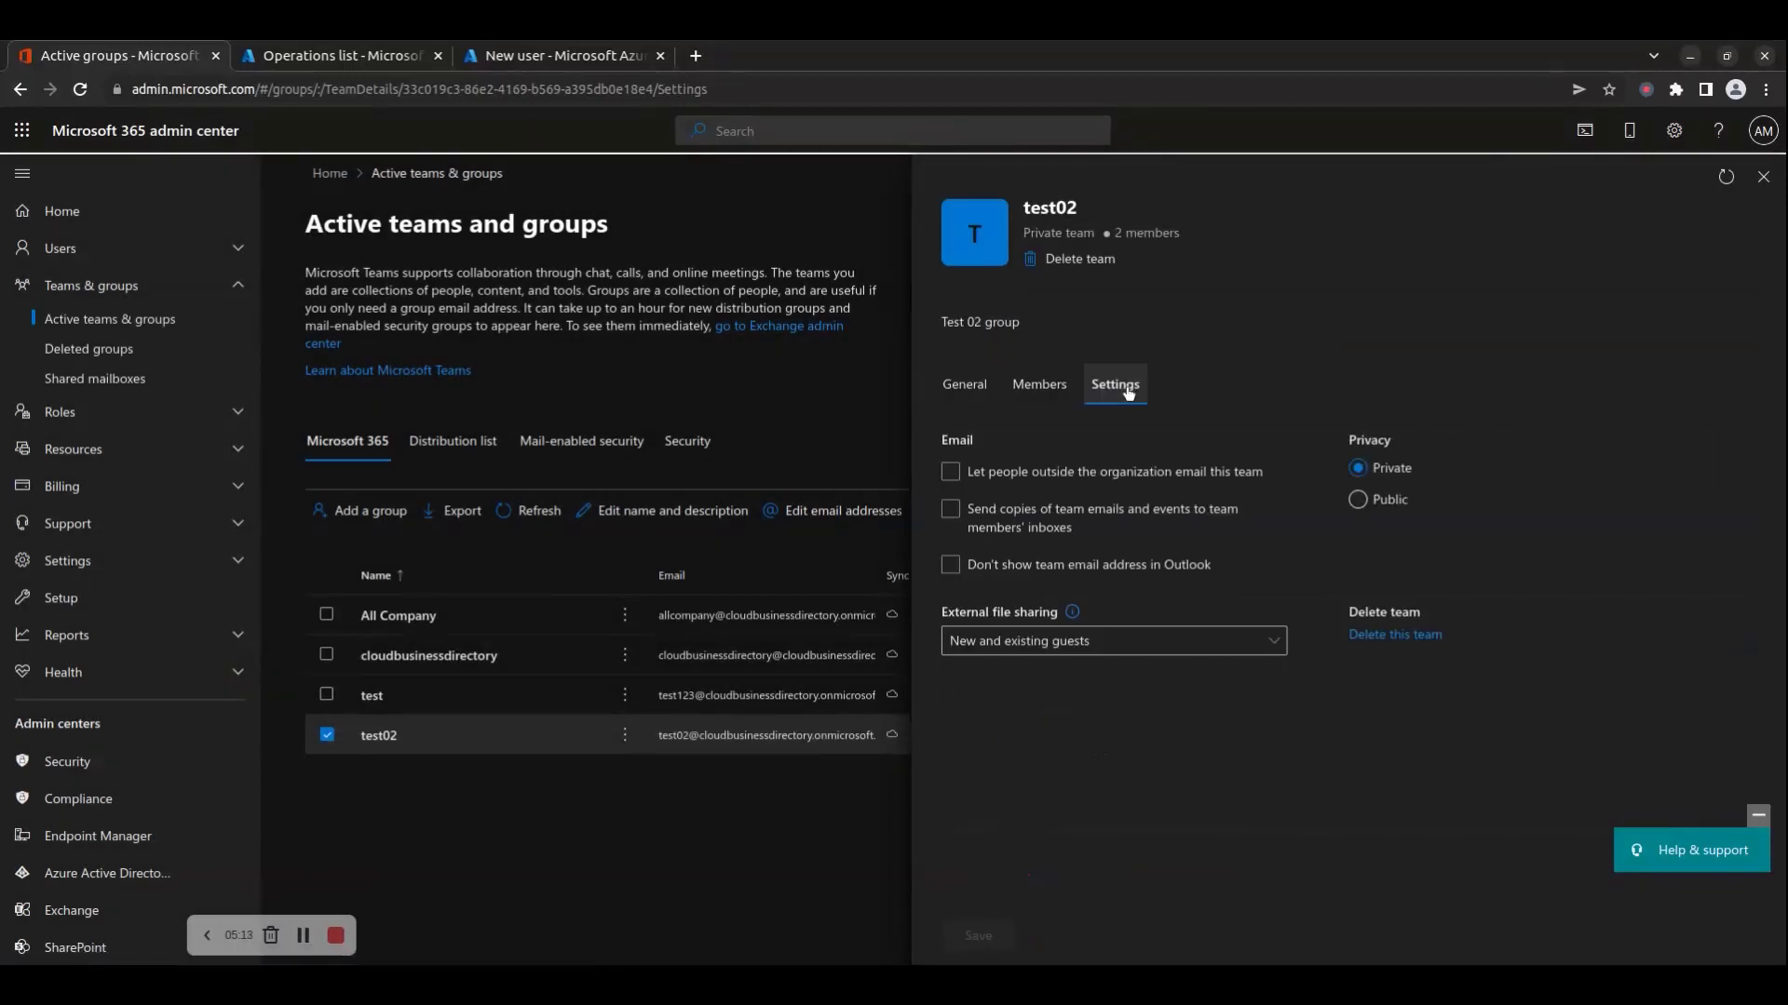
click(1358, 500)
click(1360, 473)
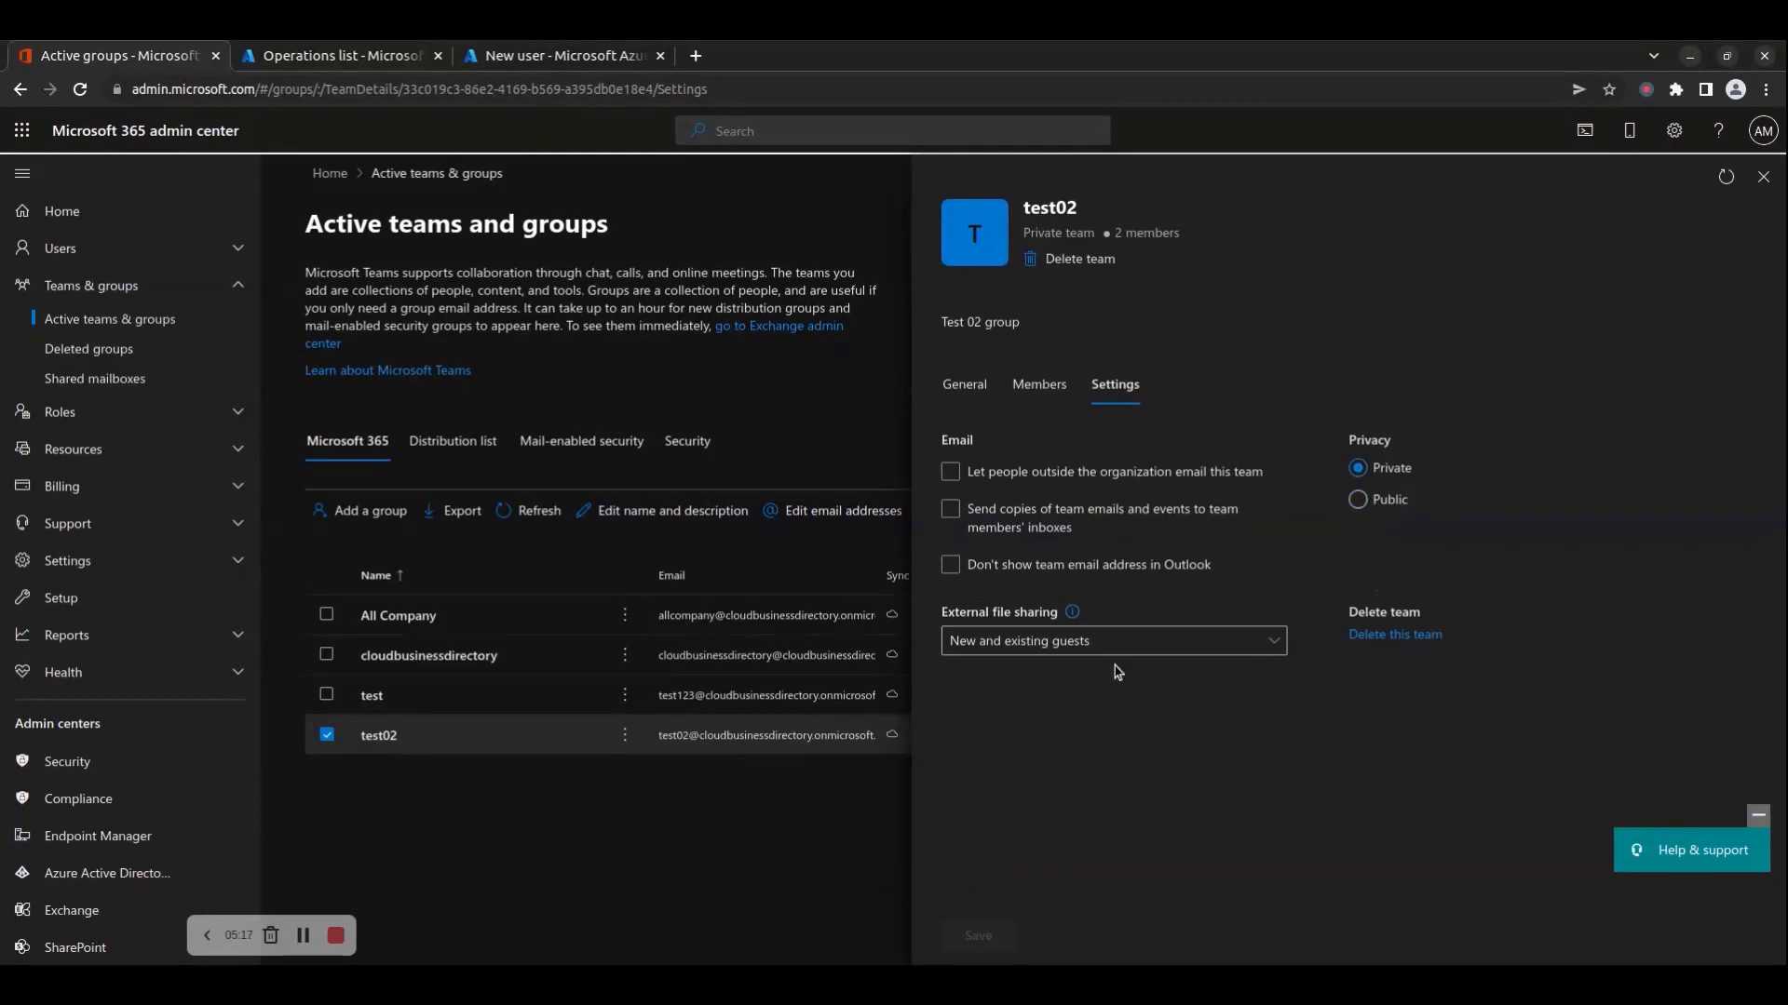
click(1066, 644)
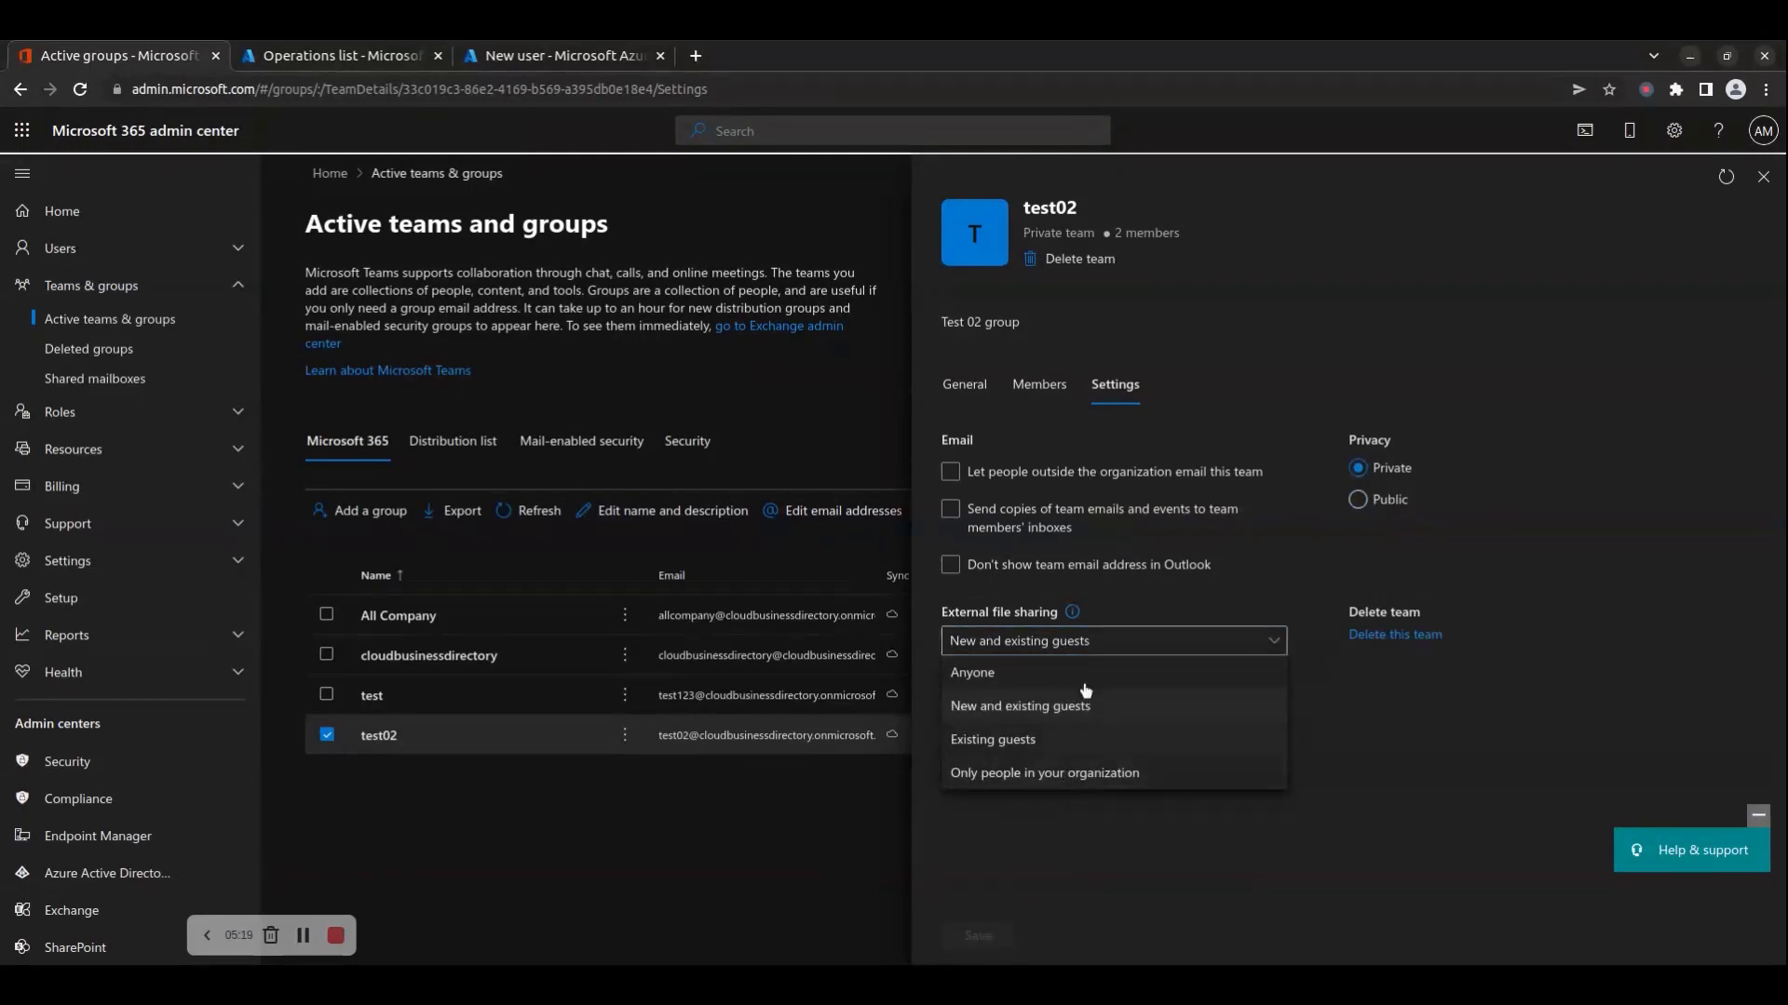
click(1441, 749)
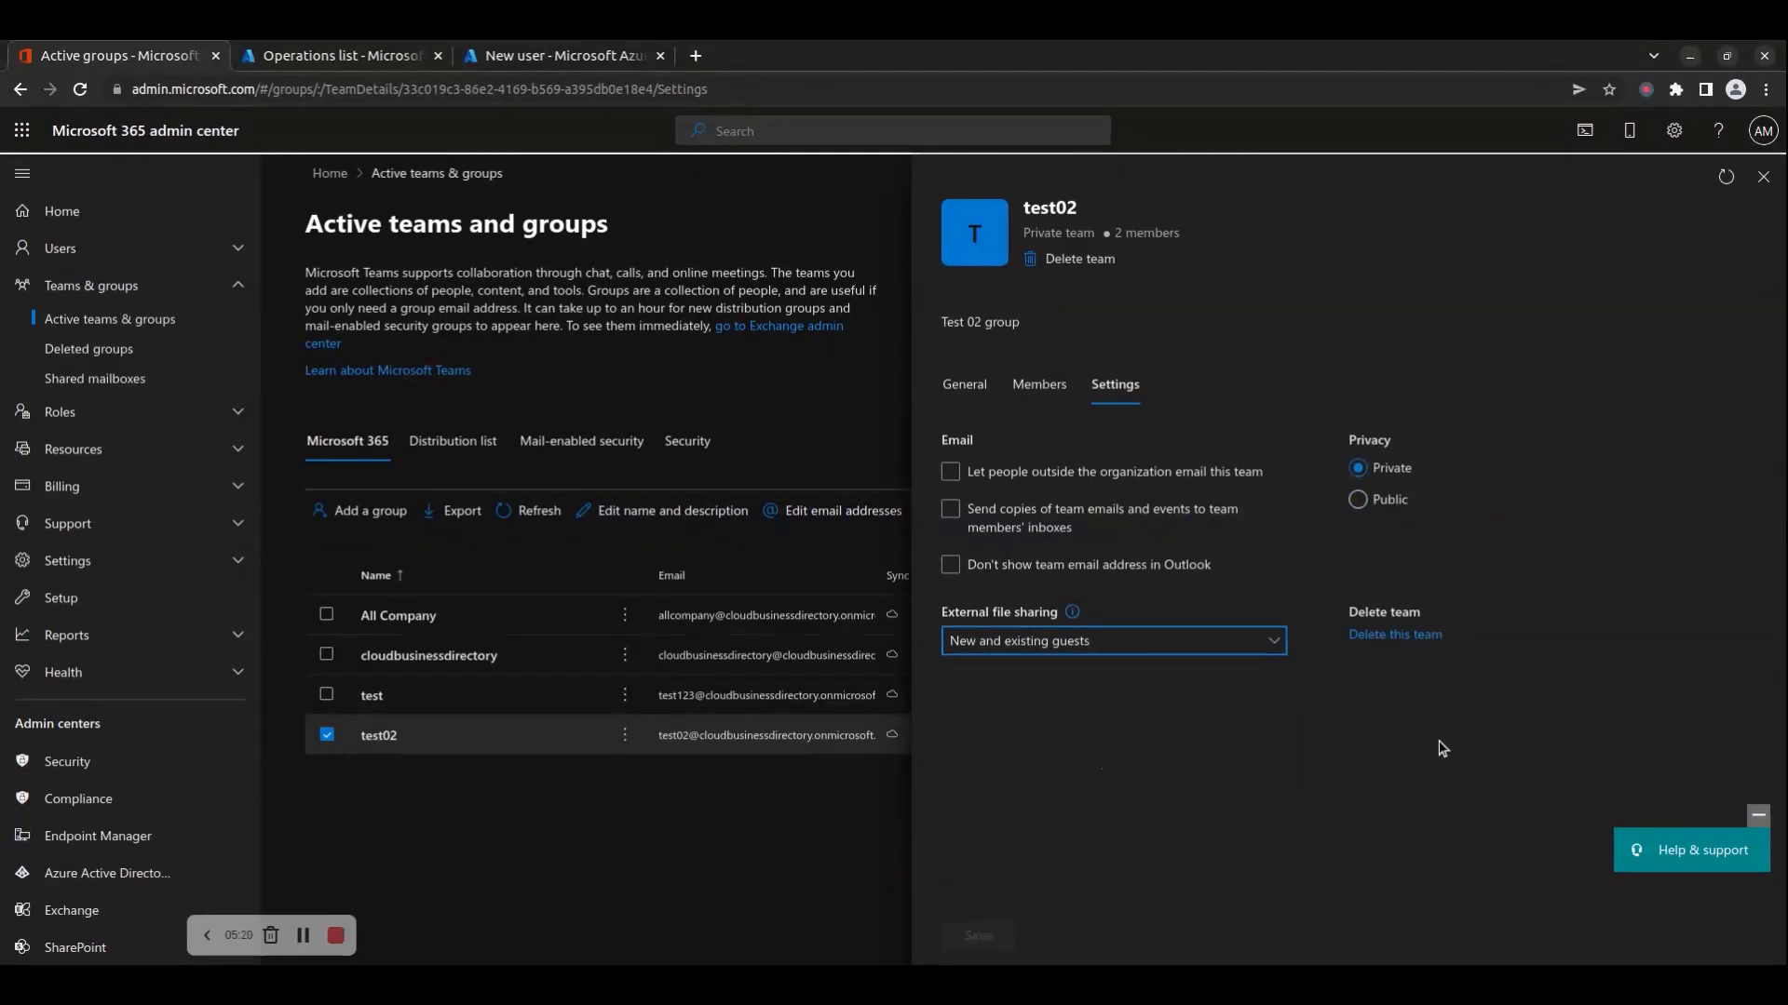
click(1413, 636)
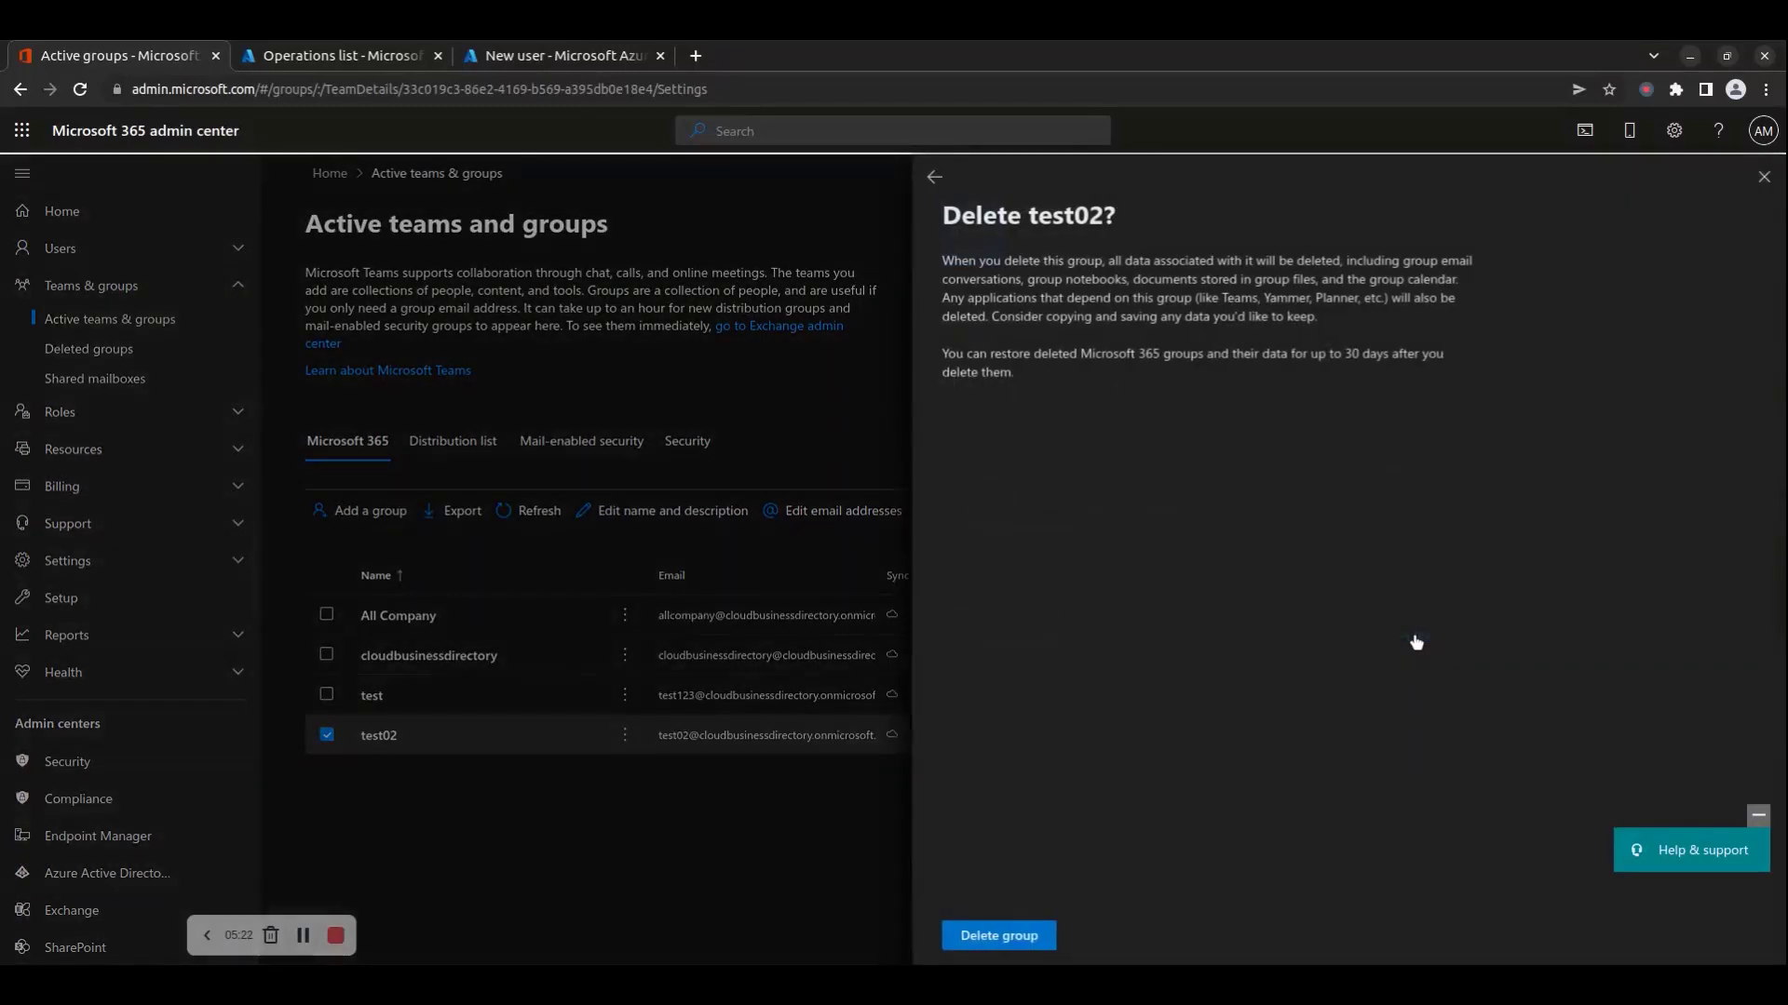
click(938, 178)
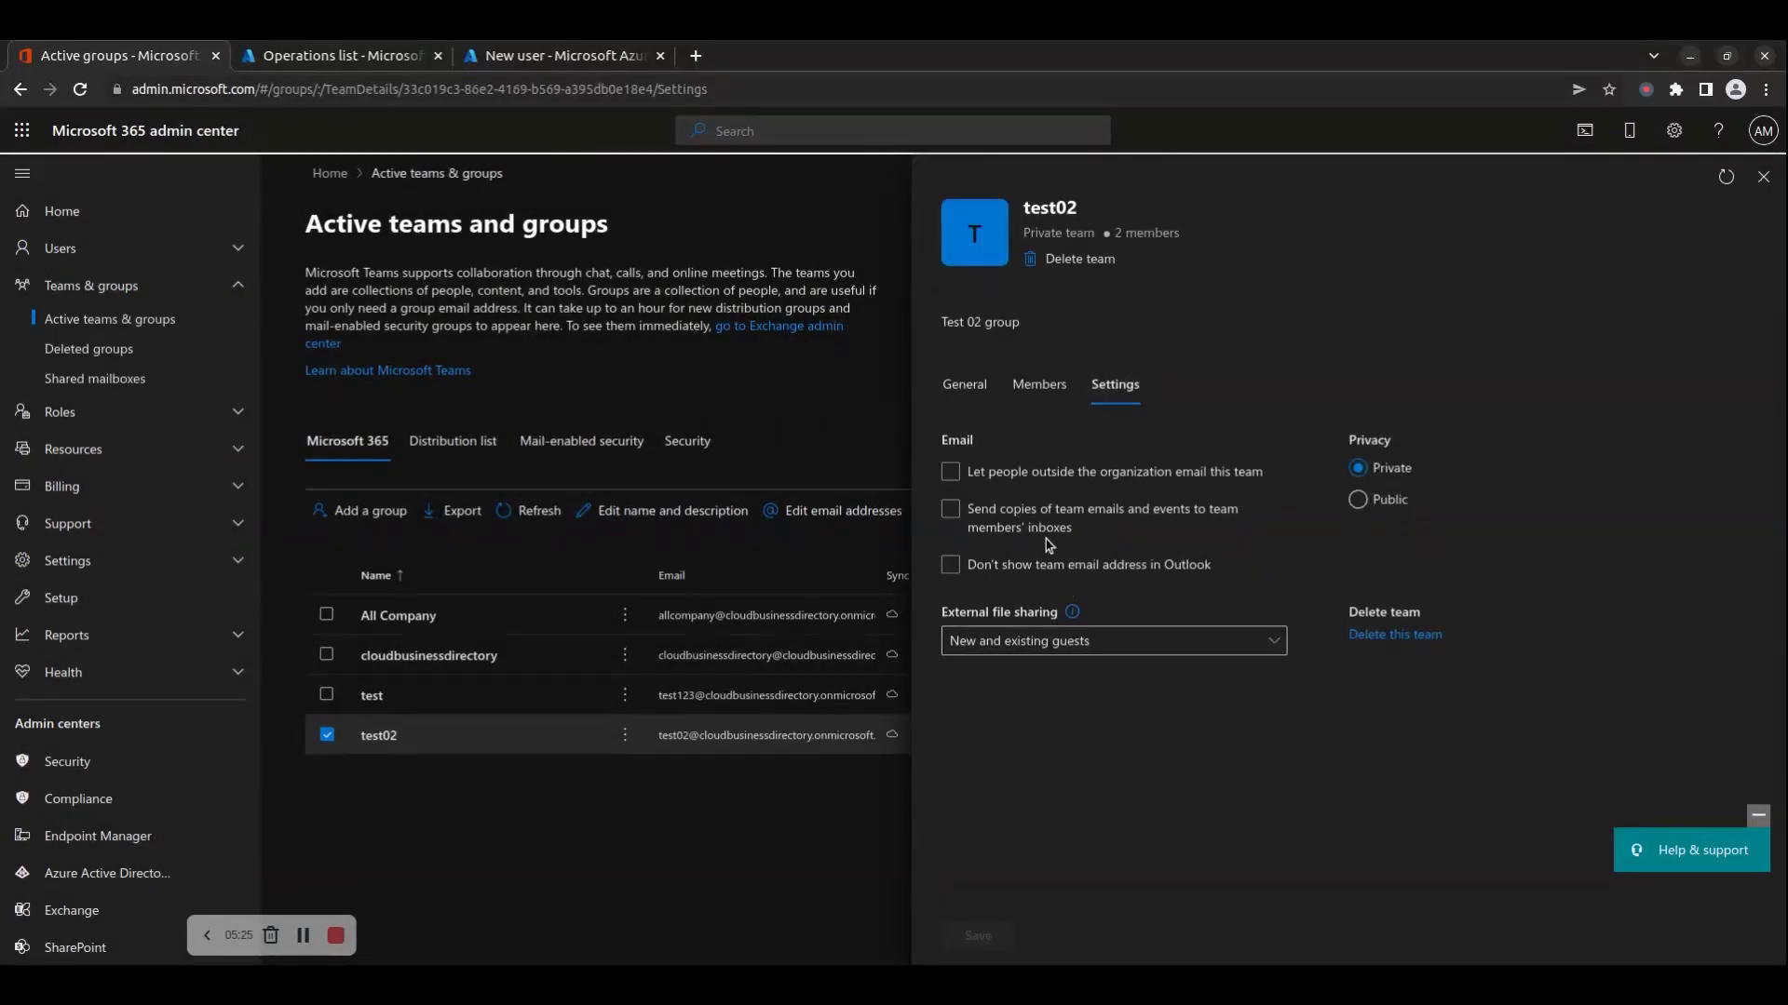
Allow outside email to test02, send copies to members' inboxes, hide the team email address in Outlook, and save the settings
click(951, 473)
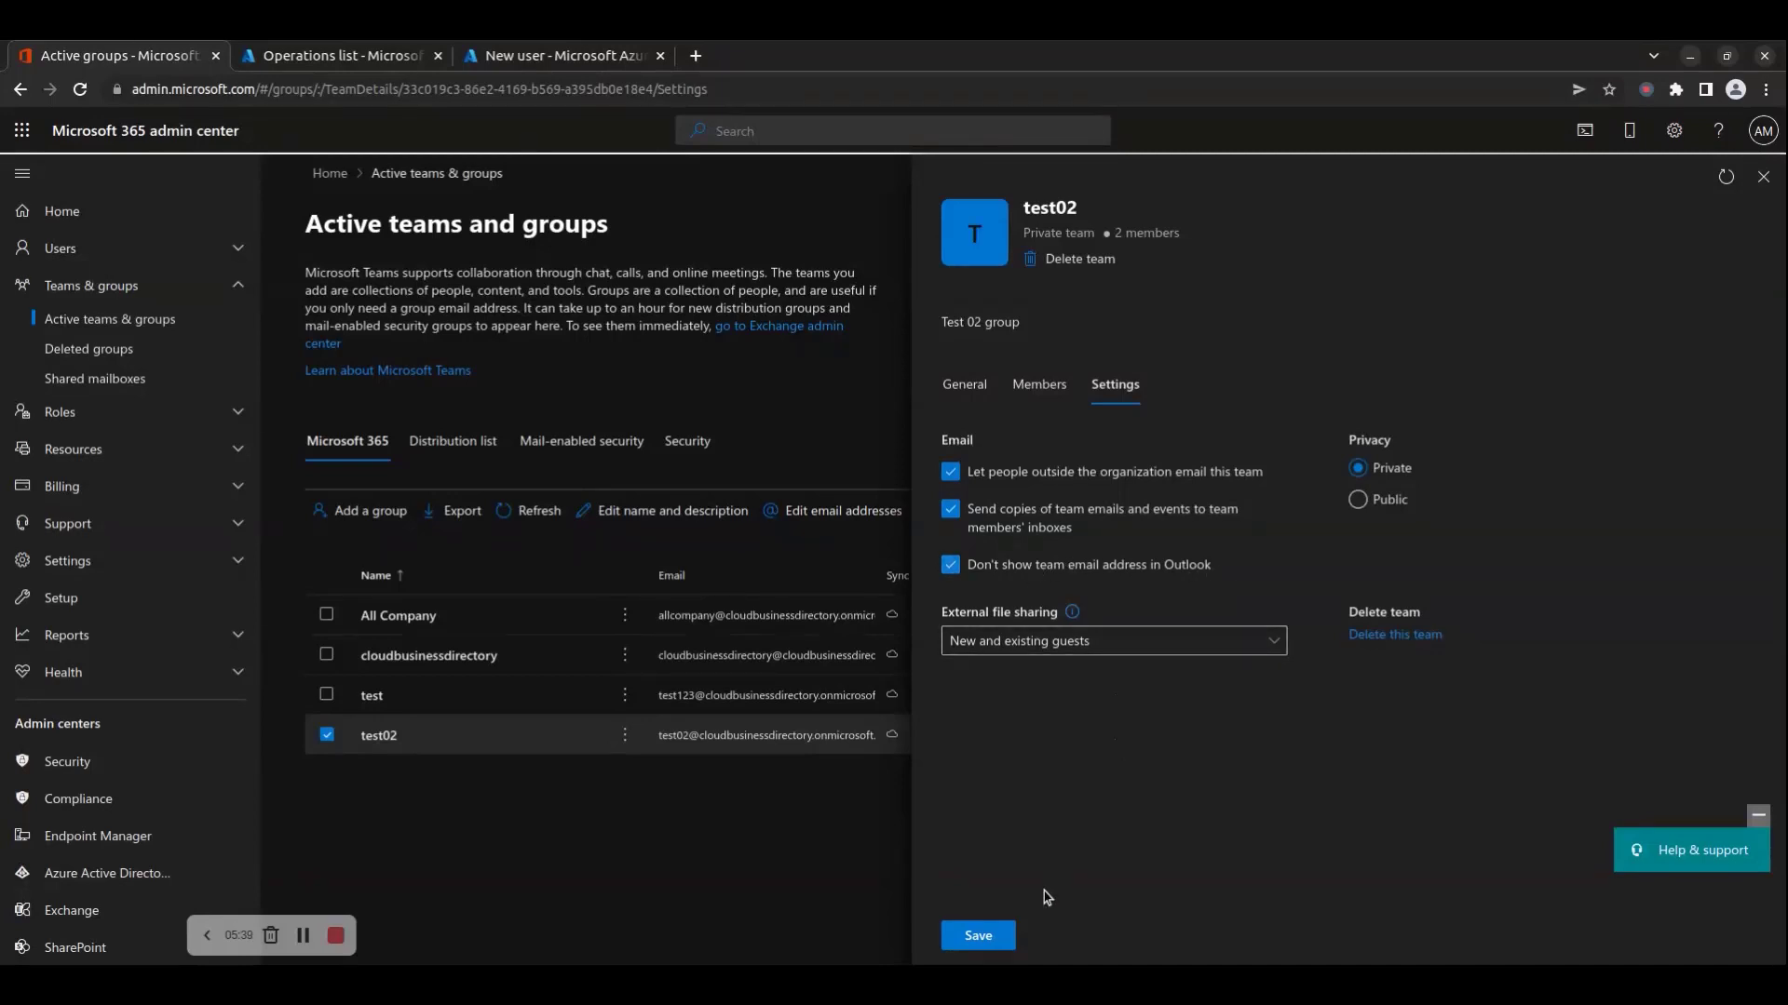
click(985, 937)
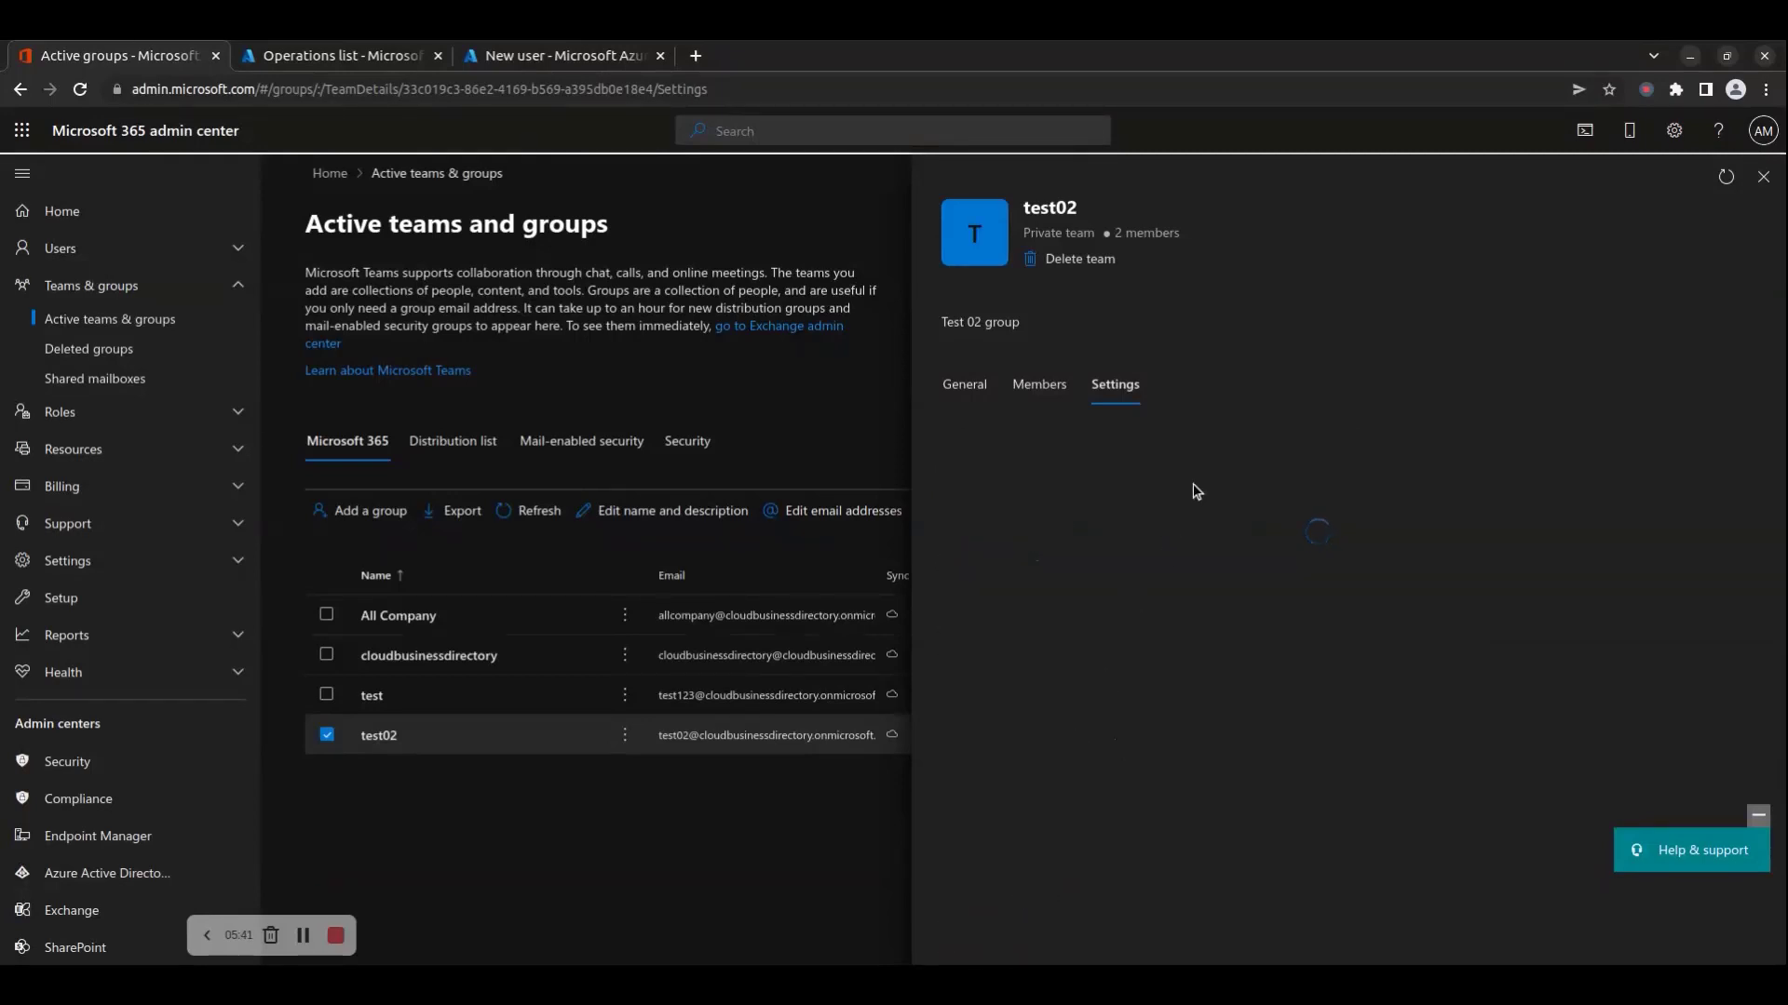